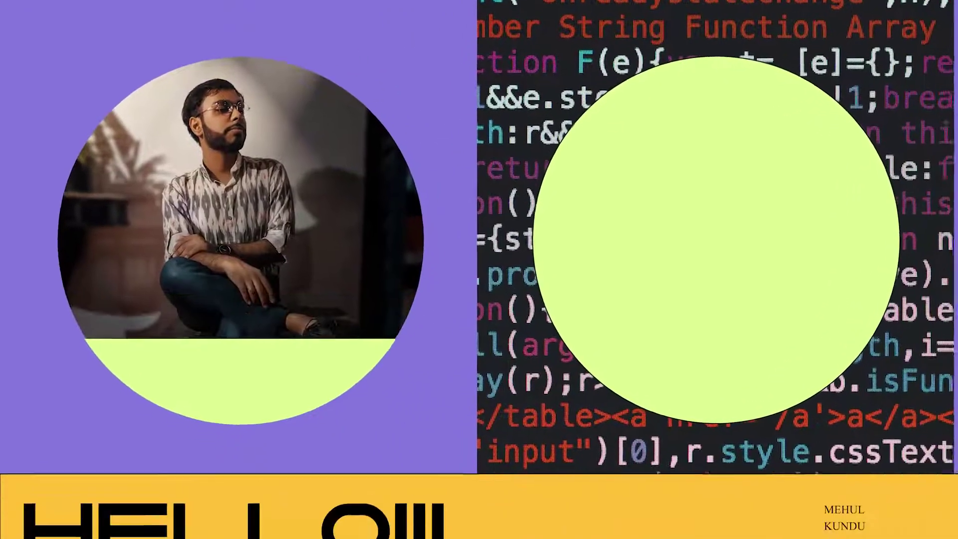
Scroll the GitHub profile page to show the README banner greeting 'Nǐ hǎo, World!'
{"action": "scroll", "coordinate": [480, 269], "scroll_direction": "down", "scroll_amount": 10}
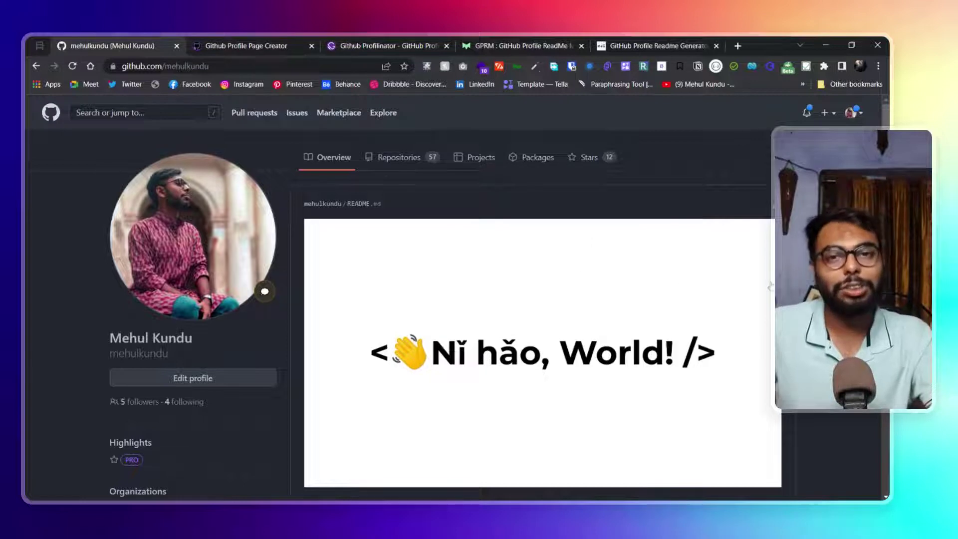
Scroll the profile README past About Me and Socials to the Tech Stack badges and A+ GitHub Stats card
{"action": "scroll", "coordinate": [762, 311], "scroll_direction": "down", "scroll_amount": 7}
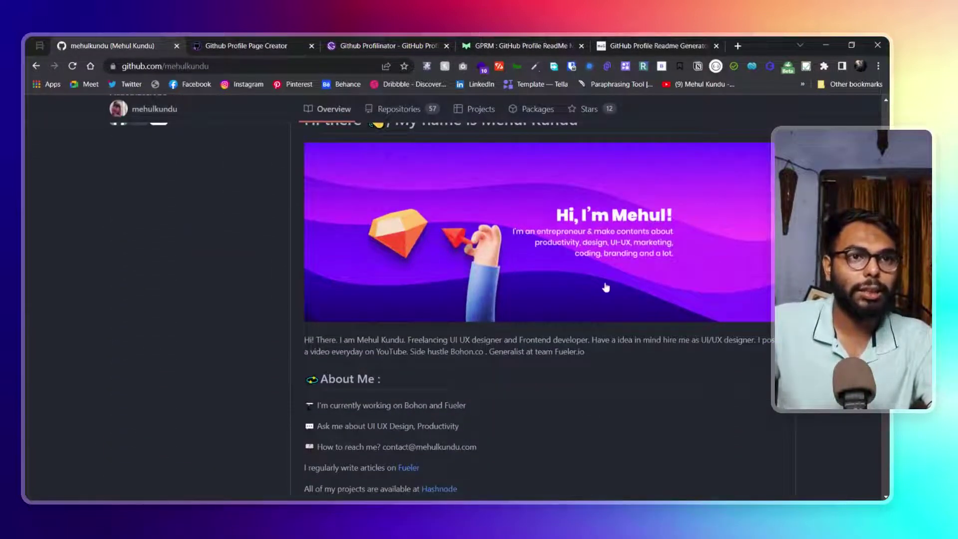
{"action": "scroll", "coordinate": [587, 288], "scroll_direction": "down", "scroll_amount": 3}
{"action": "scroll", "coordinate": [539, 310], "scroll_direction": "up", "scroll_amount": 3}
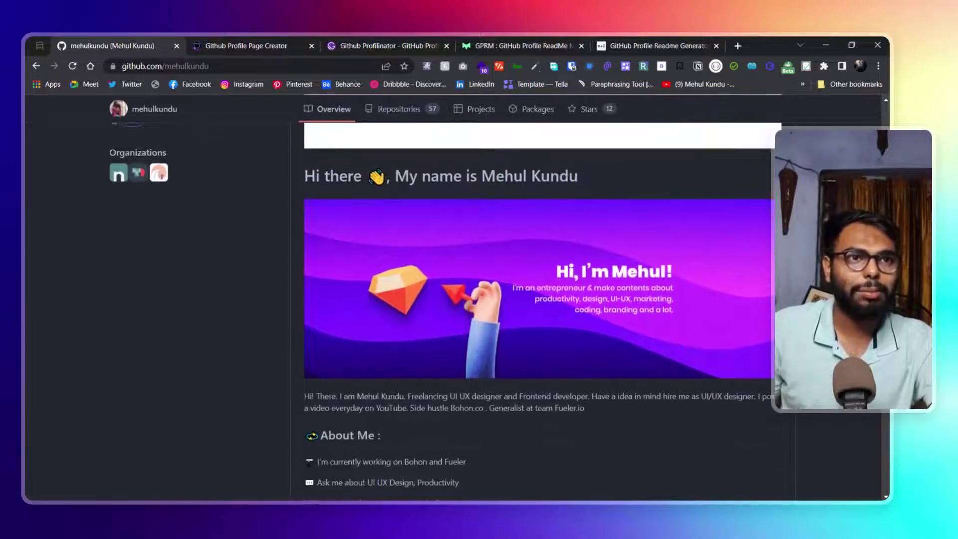
{"action": "scroll", "coordinate": [587, 288], "scroll_direction": "down", "scroll_amount": 1}
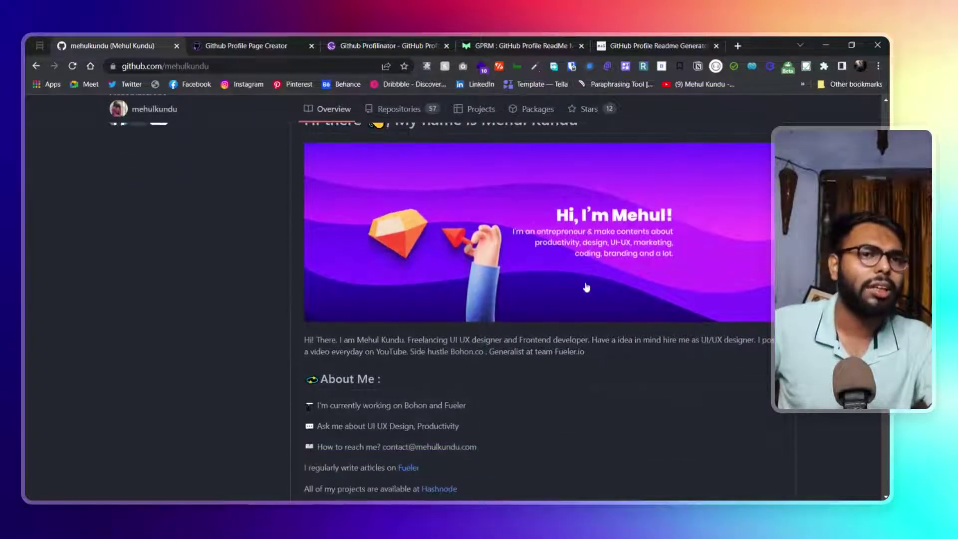
{"action": "scroll", "coordinate": [588, 288], "scroll_direction": "down", "scroll_amount": 3}
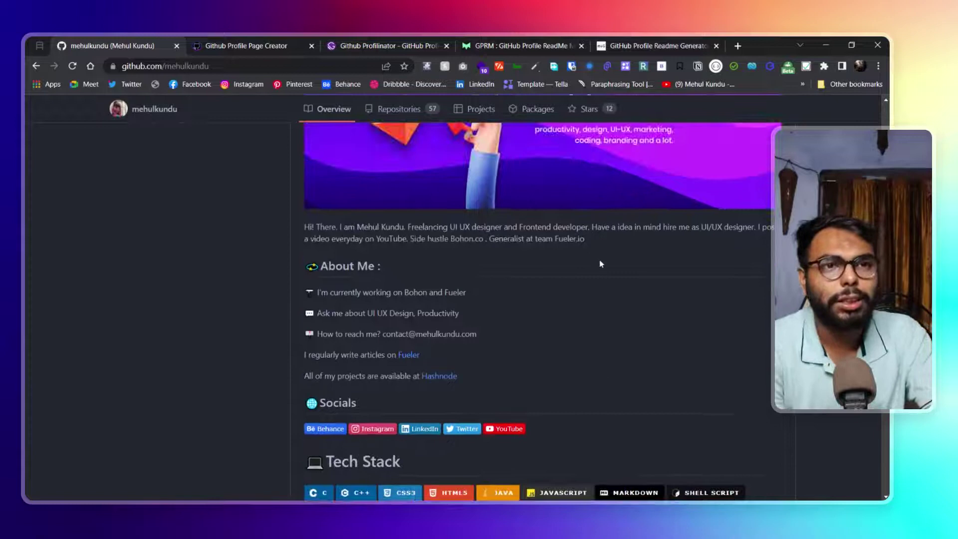
{"action": "scroll", "coordinate": [579, 280], "scroll_direction": "down", "scroll_amount": 1}
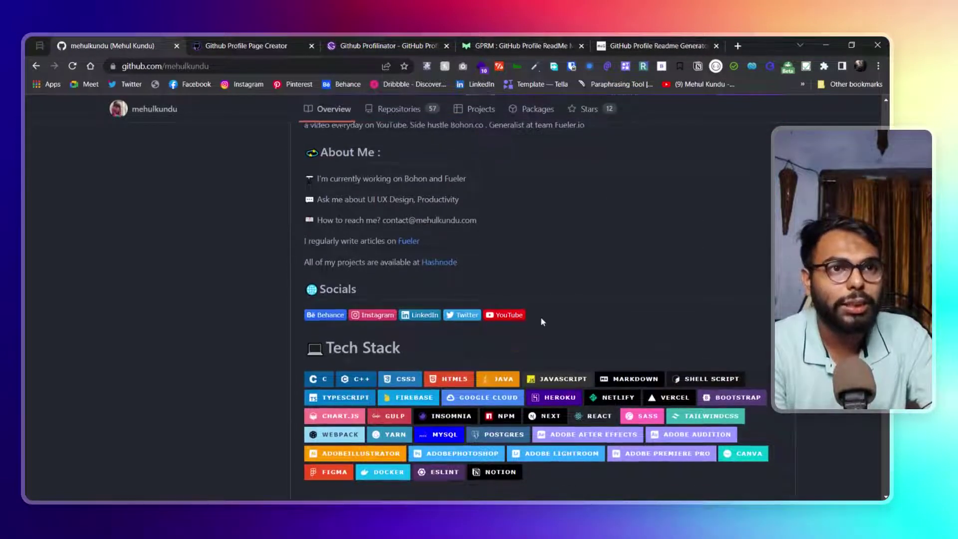
{"action": "scroll", "coordinate": [541, 317], "scroll_direction": "down", "scroll_amount": 2}
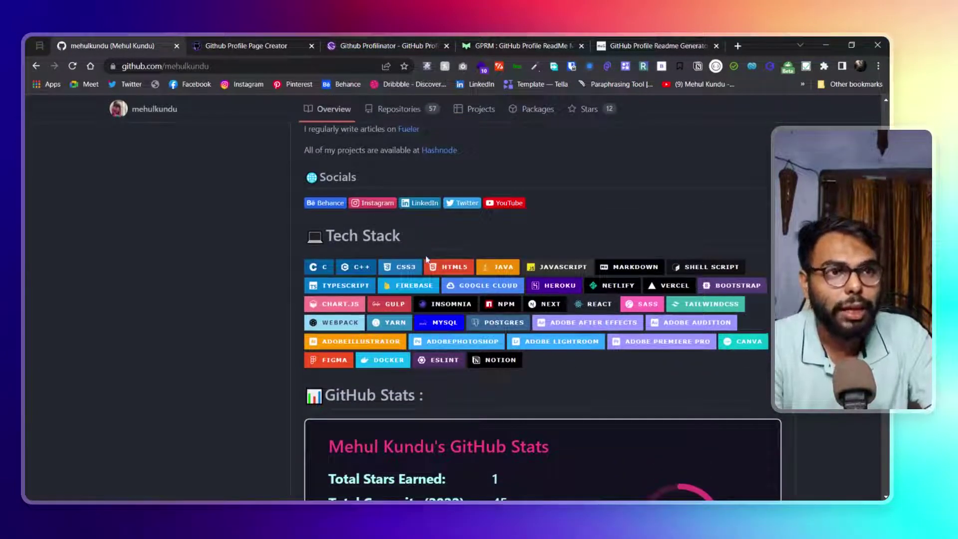
{"action": "scroll", "coordinate": [596, 382], "scroll_direction": "down", "scroll_amount": 1}
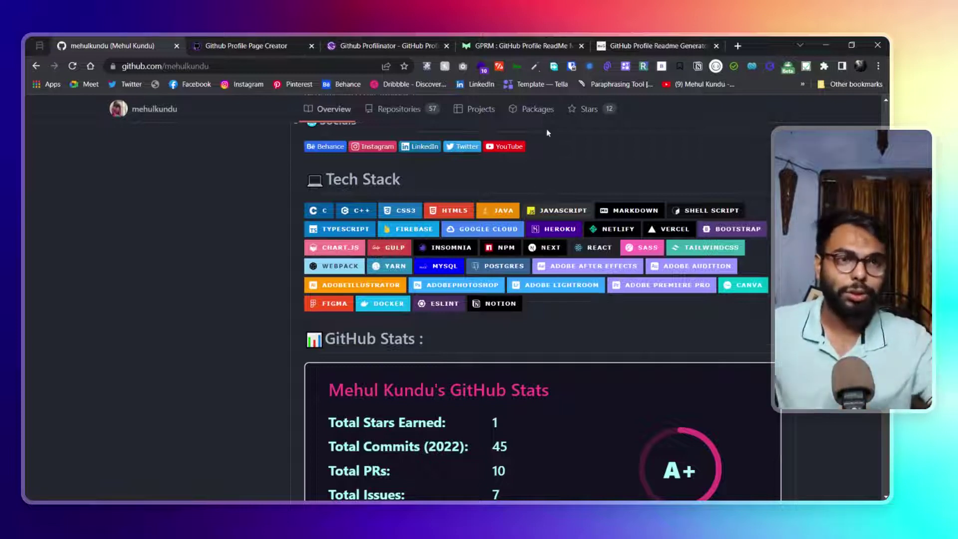
{"action": "scroll", "coordinate": [546, 132], "scroll_direction": "down", "scroll_amount": 3}
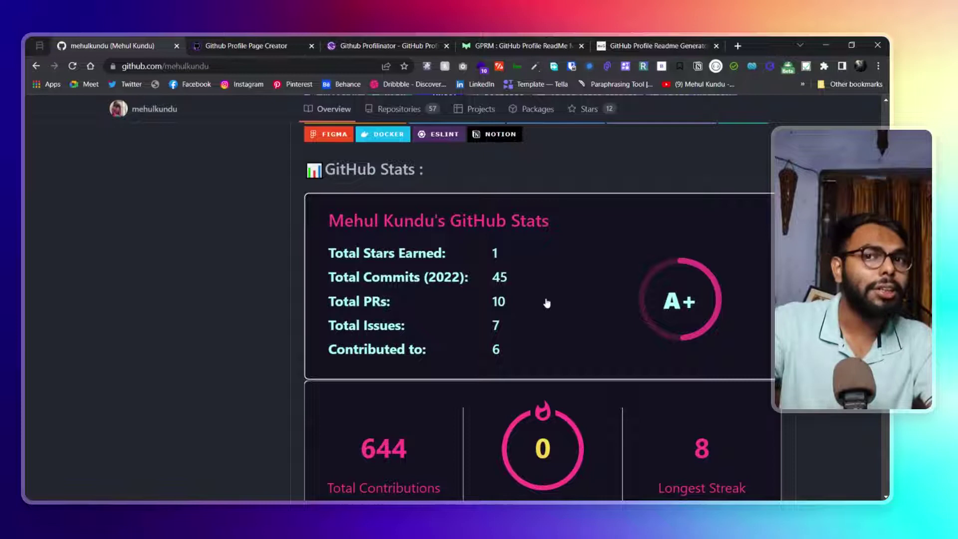
{"action": "scroll", "coordinate": [547, 303], "scroll_direction": "down", "scroll_amount": 3}
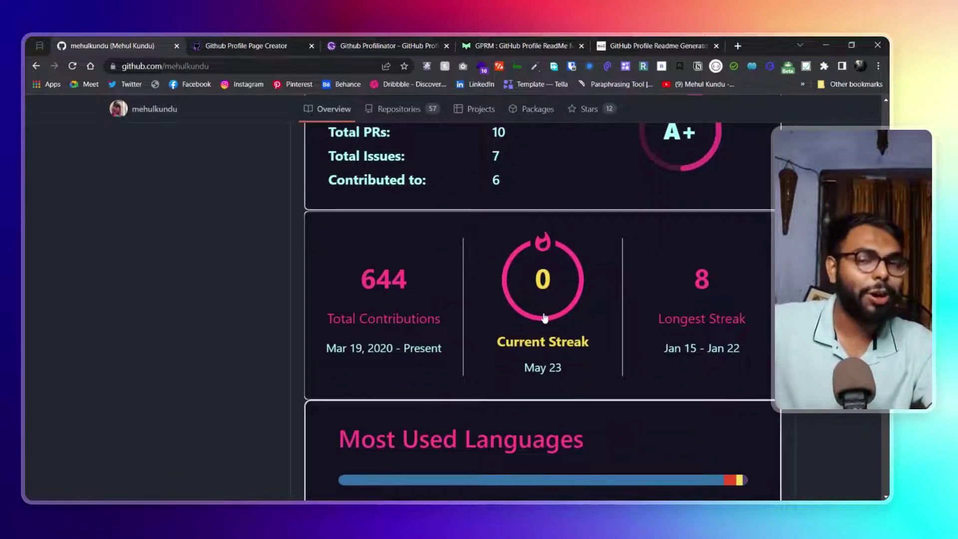
{"action": "scroll", "coordinate": [545, 324], "scroll_direction": "down", "scroll_amount": 8}
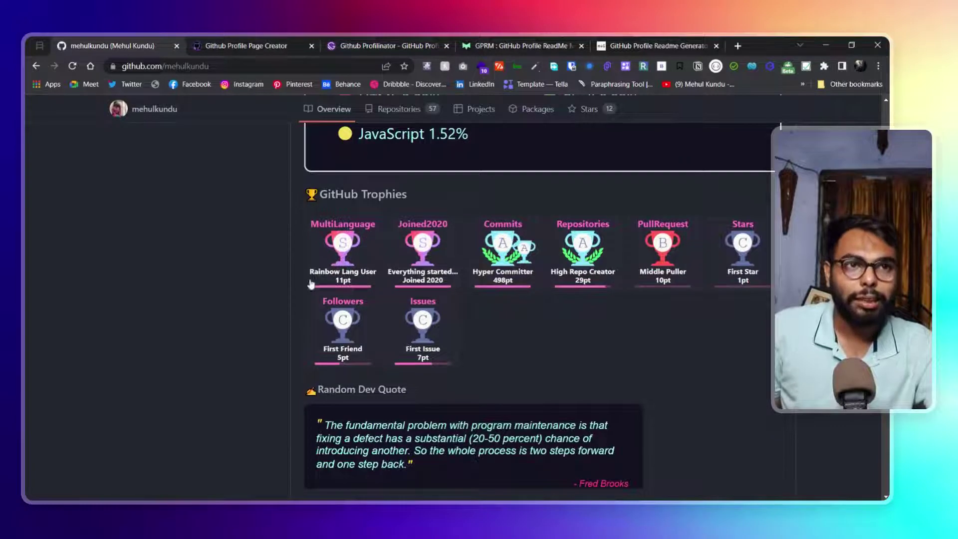
{"action": "scroll", "coordinate": [494, 326], "scroll_direction": "down", "scroll_amount": 5}
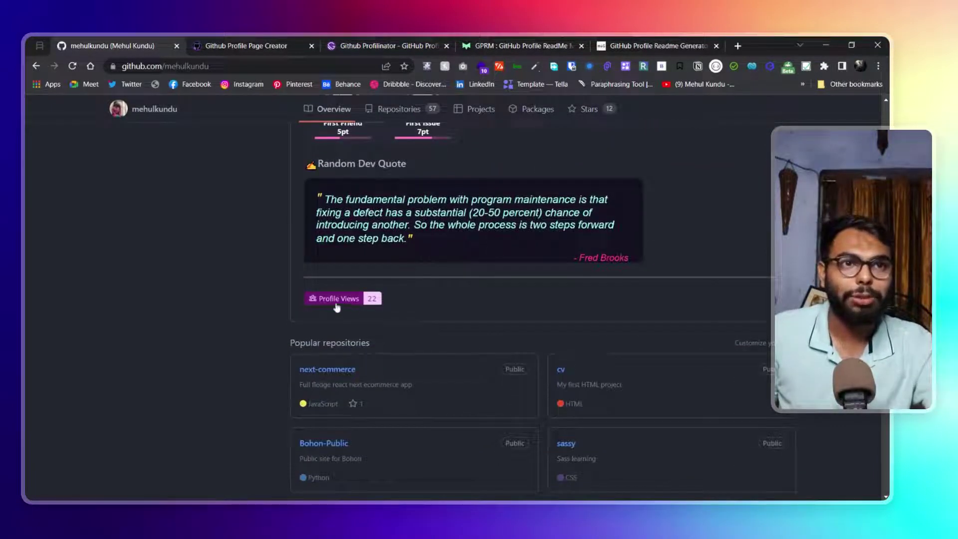
{"action": "scroll", "coordinate": [464, 191], "scroll_direction": "up", "scroll_amount": 5}
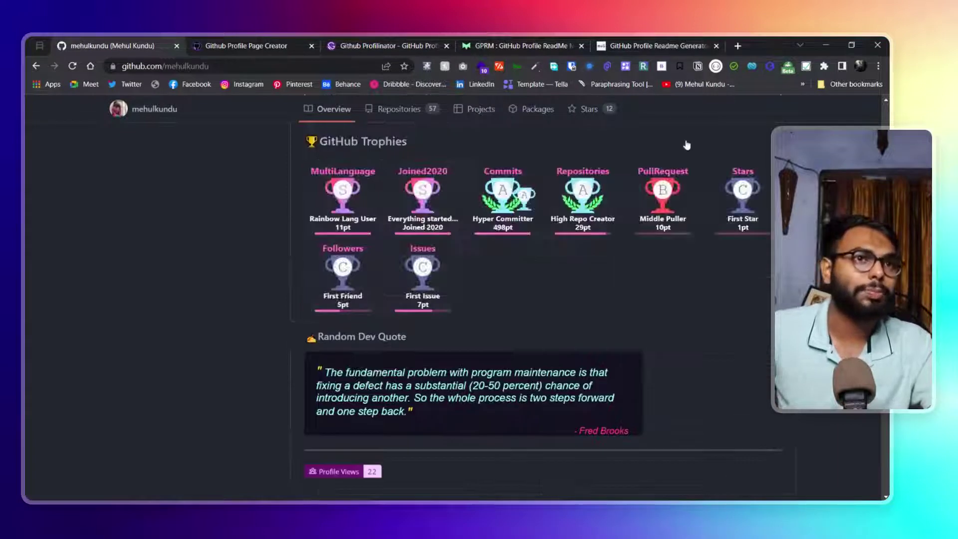
{"action": "scroll", "coordinate": [464, 190], "scroll_direction": "up", "scroll_amount": 7}
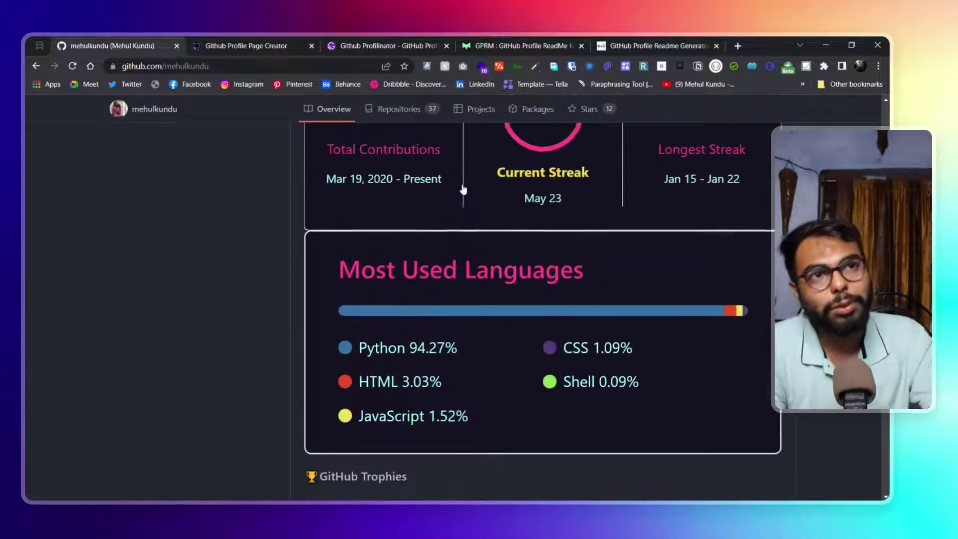
{"action": "scroll", "coordinate": [420, 176], "scroll_direction": "up", "scroll_amount": 3}
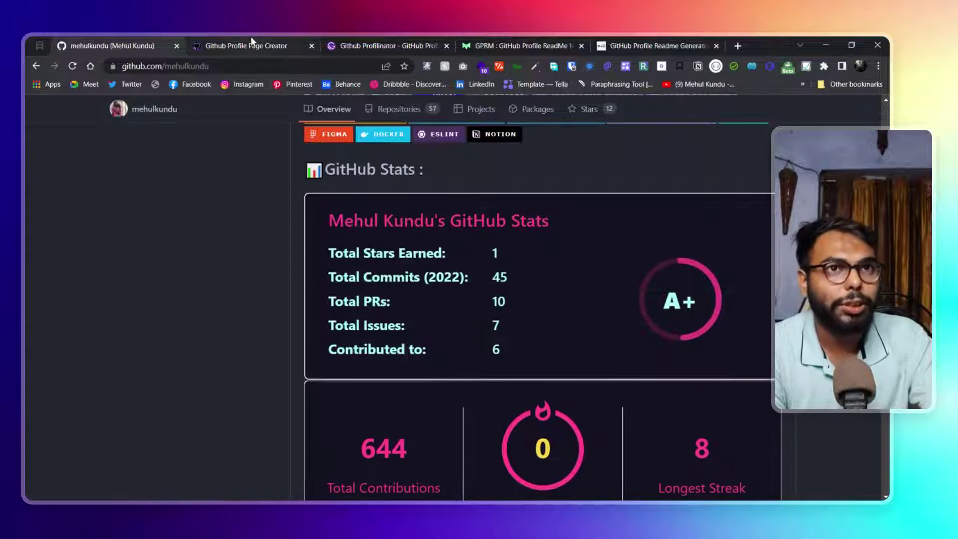
In GitHub Profile Page Creator, browse the Languages & Tools, Socials and Github Specials forms, ending on Header
{"action": "left_click", "coordinate": [250, 44]}
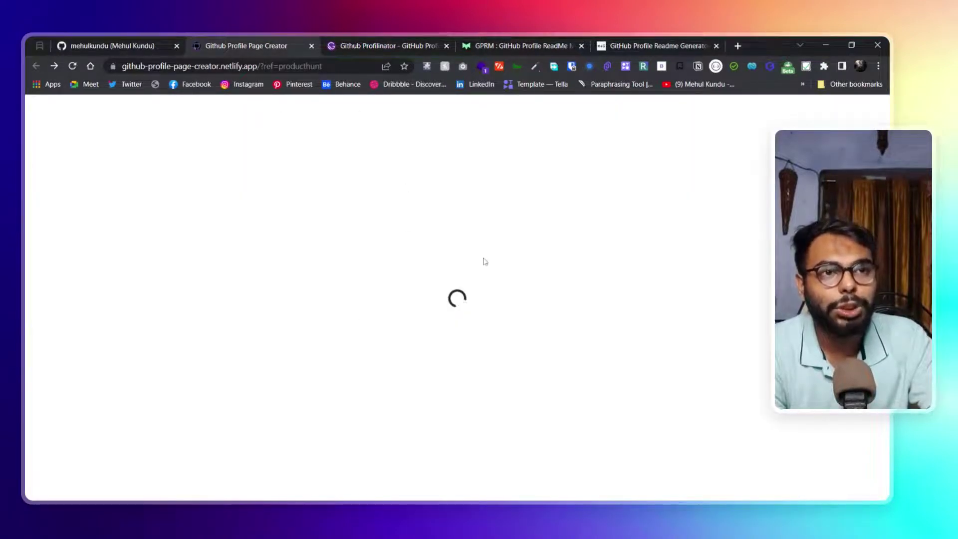
{"action": "scroll", "coordinate": [274, 283], "scroll_direction": "down", "scroll_amount": 2}
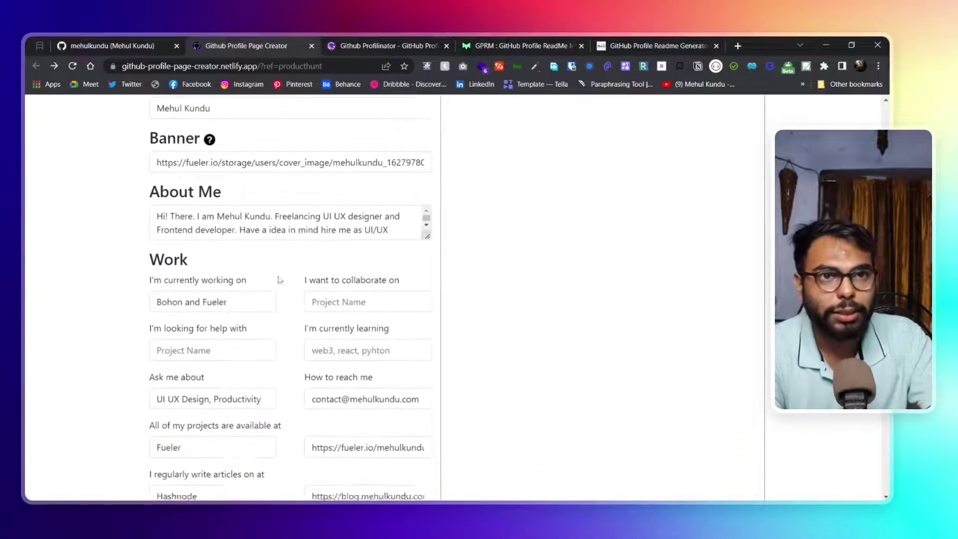
{"action": "scroll", "coordinate": [277, 278], "scroll_direction": "up", "scroll_amount": 2}
{"action": "left_click", "coordinate": [251, 161]}
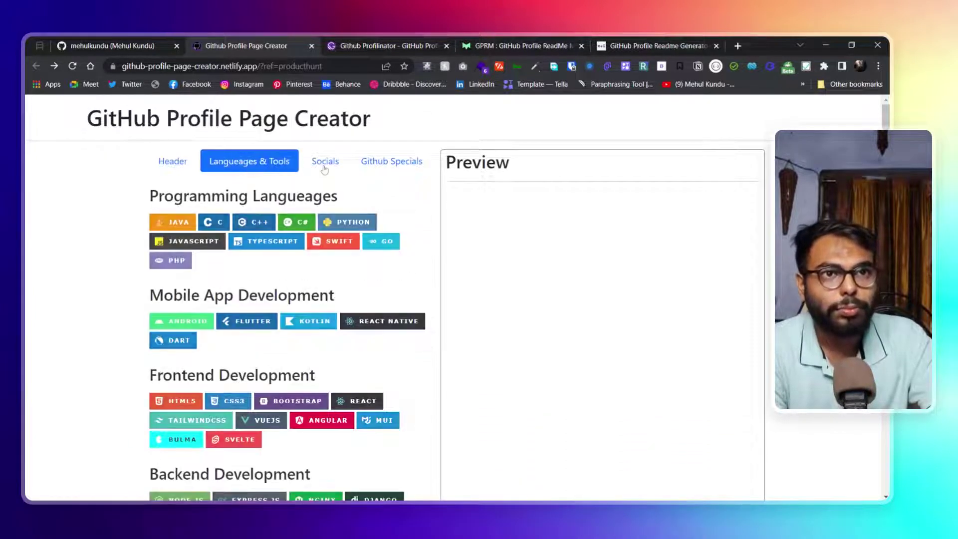
{"action": "left_click", "coordinate": [325, 161]}
{"action": "left_click", "coordinate": [387, 161]}
{"action": "left_click", "coordinate": [307, 168]}
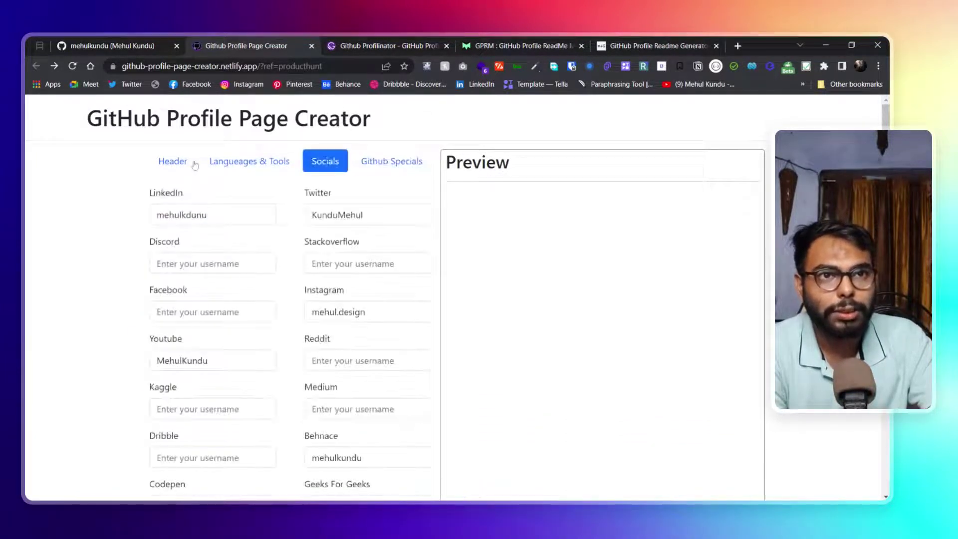
{"action": "left_click", "coordinate": [173, 161]}
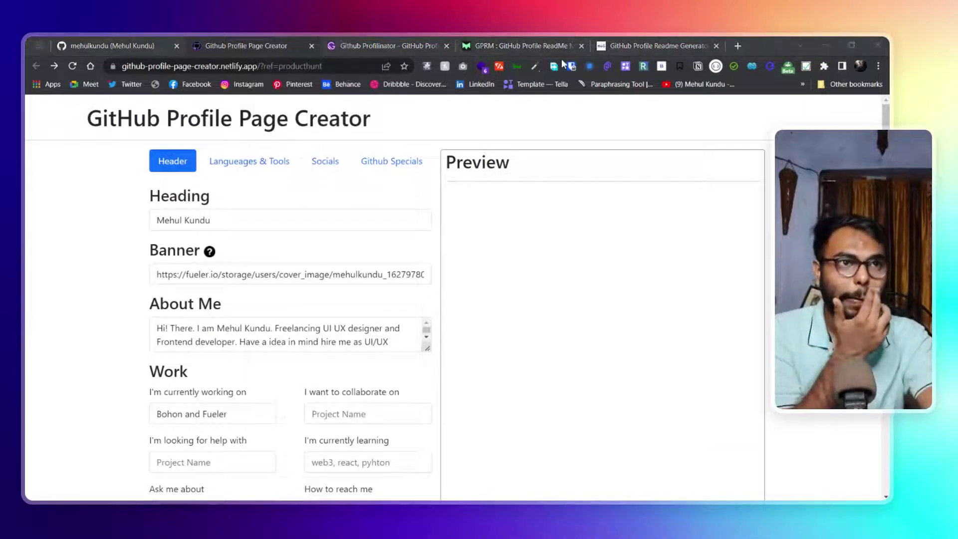
Move the GitHub Profile README Generator tab ahead of GPRM and browse the top of its form
{"action": "left_click_drag", "start_coordinate": [658, 43], "coordinate": [542, 37]}
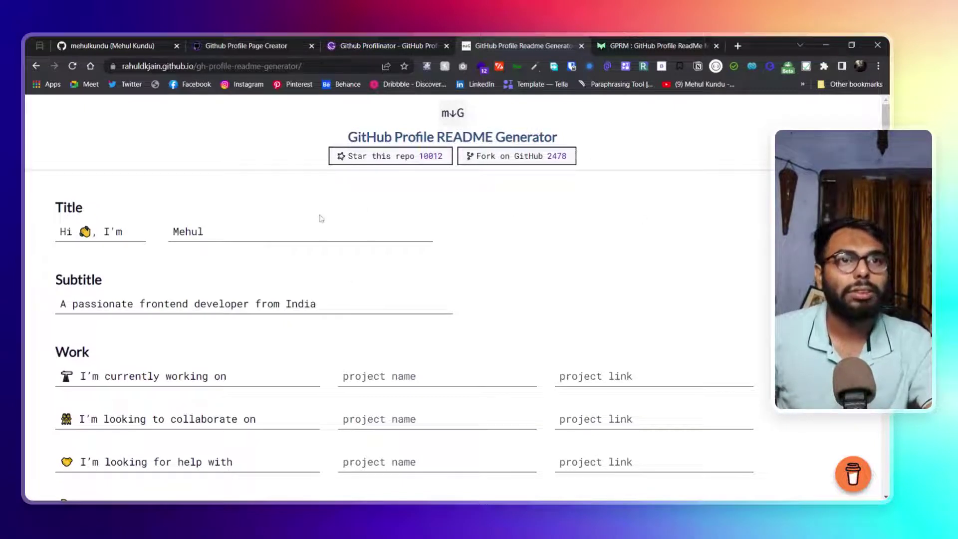
{"action": "key", "text": "ctrl+2"}
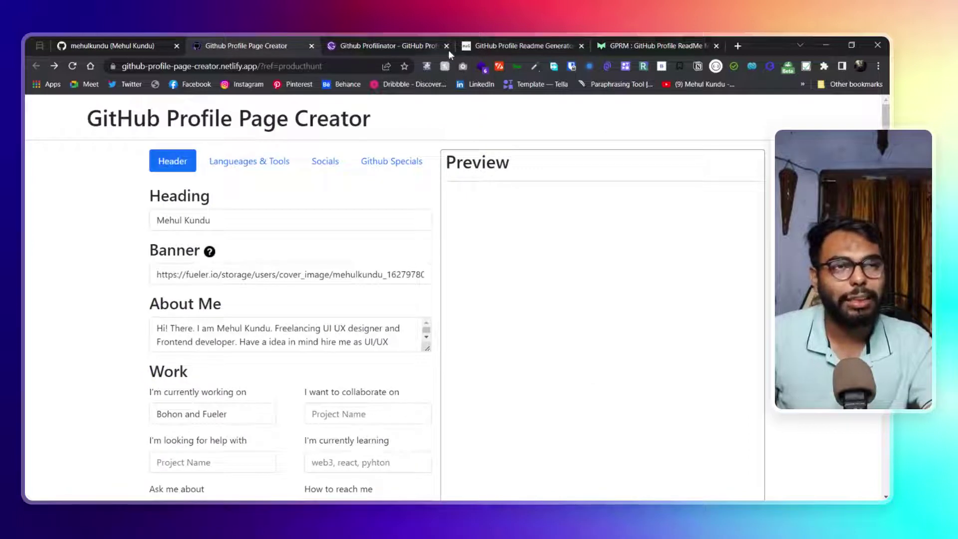
{"action": "left_click", "coordinate": [491, 40]}
{"action": "scroll", "coordinate": [451, 253], "scroll_direction": "down", "scroll_amount": 5}
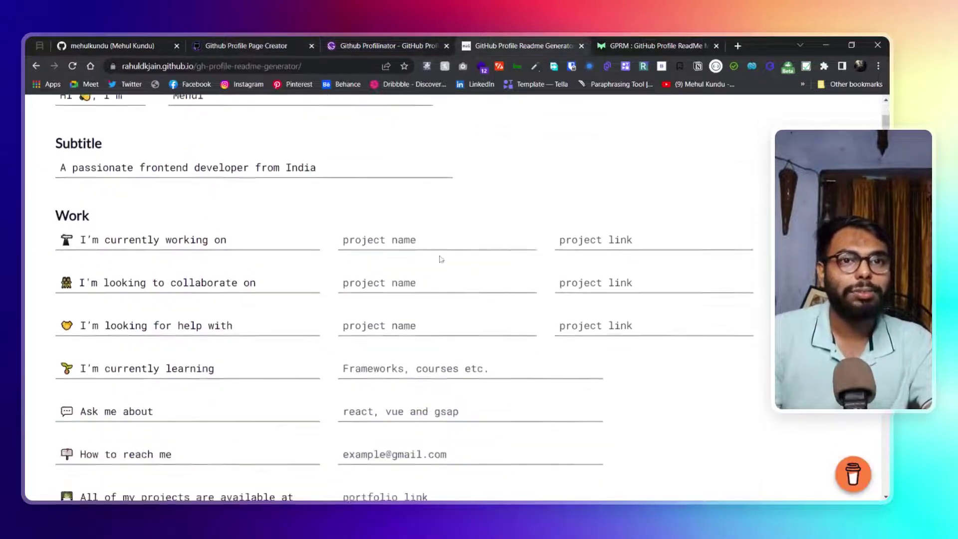
{"action": "scroll", "coordinate": [90, 236], "scroll_direction": "up", "scroll_amount": 3}
{"action": "scroll", "coordinate": [89, 237], "scroll_direction": "down", "scroll_amount": 1}
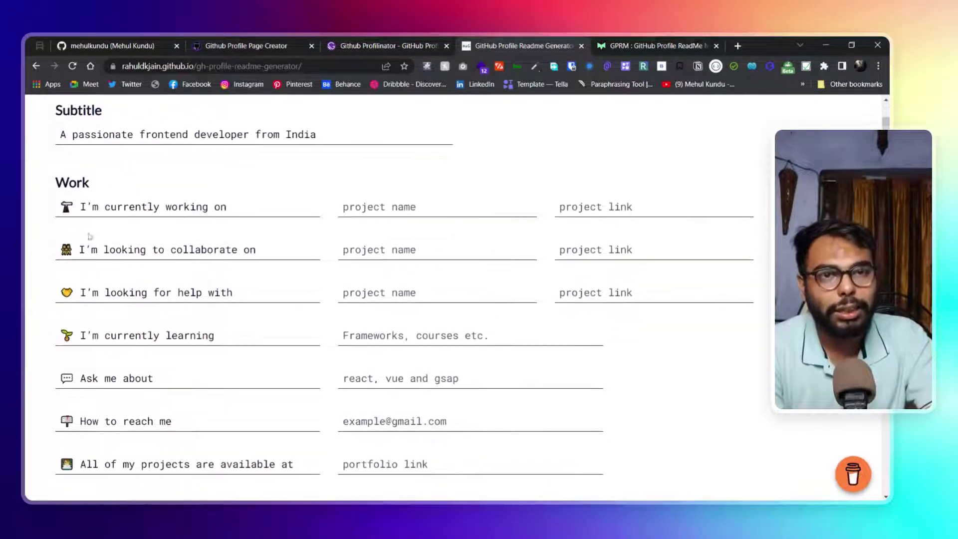
{"action": "scroll", "coordinate": [70, 282], "scroll_direction": "down", "scroll_amount": 2}
{"action": "scroll", "coordinate": [45, 271], "scroll_direction": "up", "scroll_amount": 3}
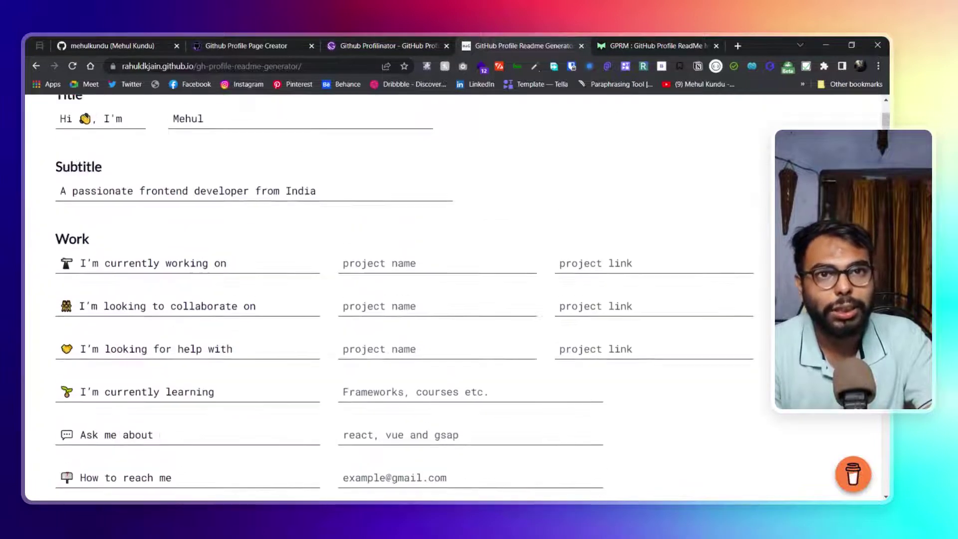
Compare with the Page Creator form, then scroll the README Generator to its Work and Skills fields
{"action": "left_click", "coordinate": [293, 40]}
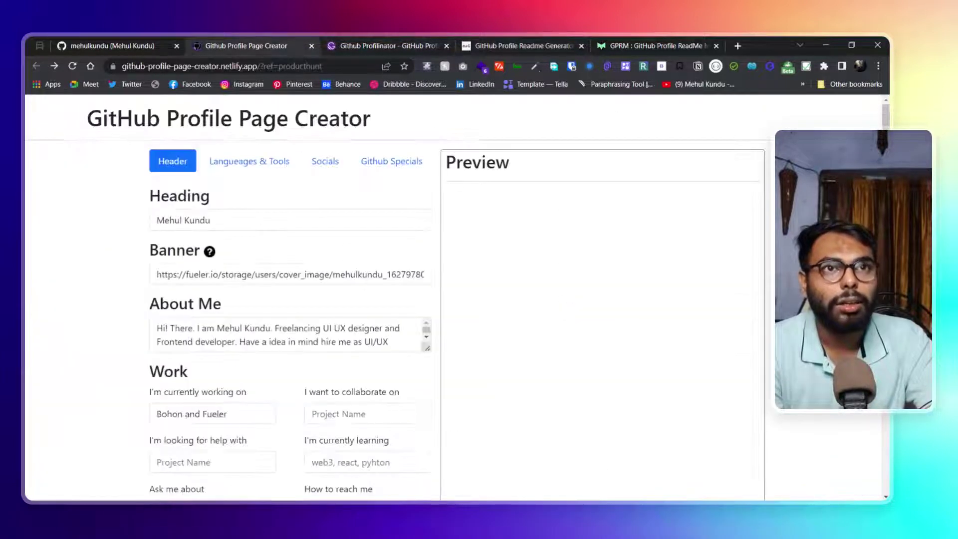
{"action": "scroll", "coordinate": [299, 299], "scroll_direction": "down", "scroll_amount": 2}
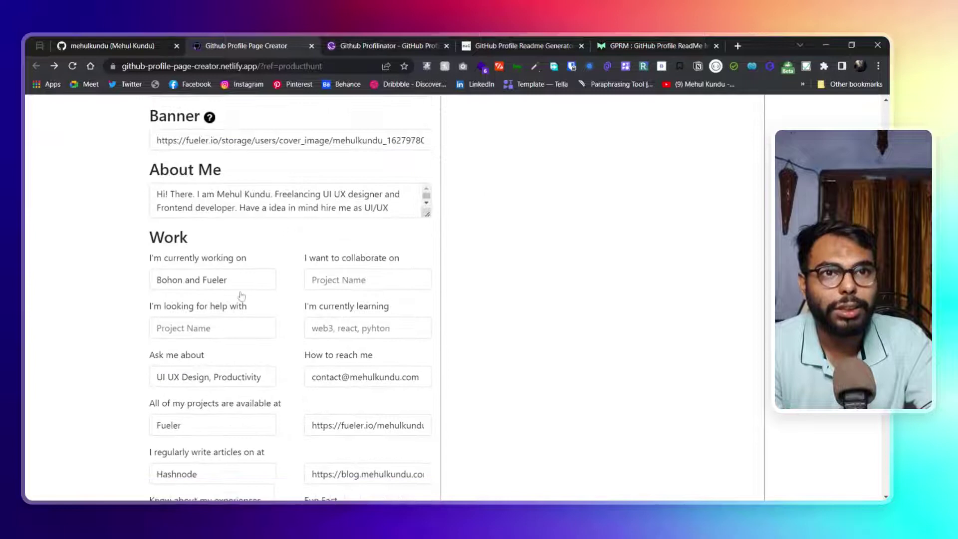
{"action": "scroll", "coordinate": [242, 297], "scroll_direction": "down", "scroll_amount": 3}
{"action": "left_click", "coordinate": [502, 43]}
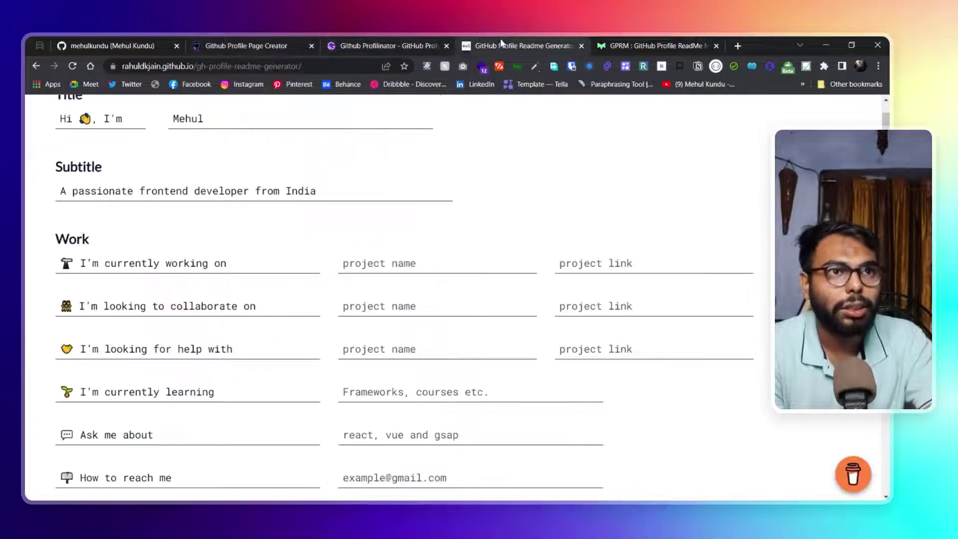
{"action": "scroll", "coordinate": [417, 155], "scroll_direction": "down", "scroll_amount": 1}
{"action": "scroll", "coordinate": [376, 265], "scroll_direction": "down", "scroll_amount": 10}
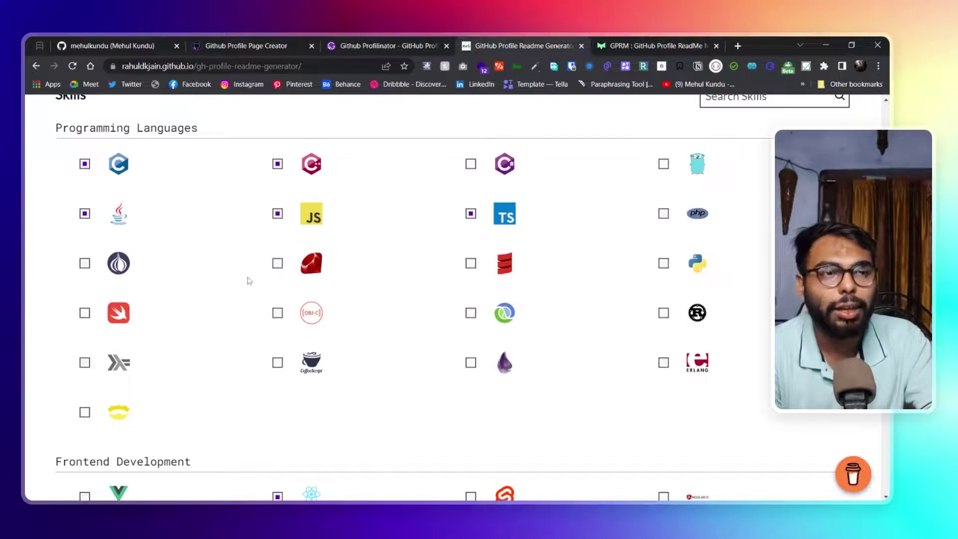
Scroll through the README Generator's skill grids down to Software and Static Site Generators
{"action": "scroll", "coordinate": [471, 263], "scroll_direction": "down", "scroll_amount": 1}
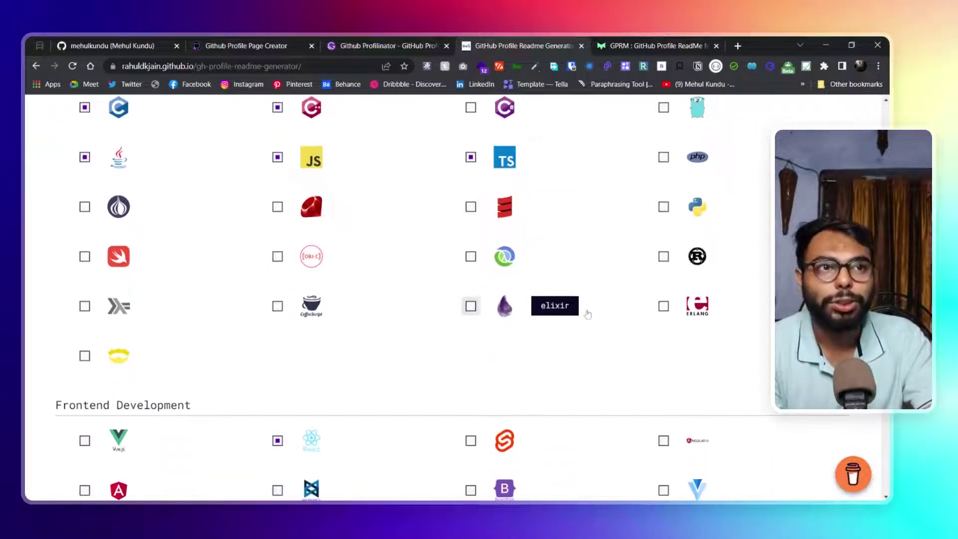
{"action": "scroll", "coordinate": [217, 230], "scroll_direction": "up", "scroll_amount": 1}
{"action": "scroll", "coordinate": [592, 195], "scroll_direction": "down", "scroll_amount": 1}
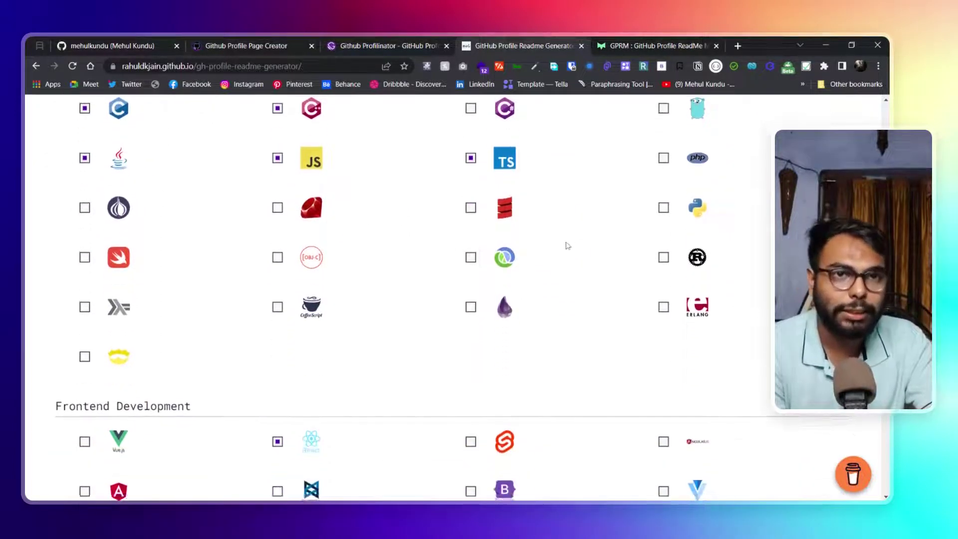
{"action": "scroll", "coordinate": [568, 246], "scroll_direction": "up", "scroll_amount": 4}
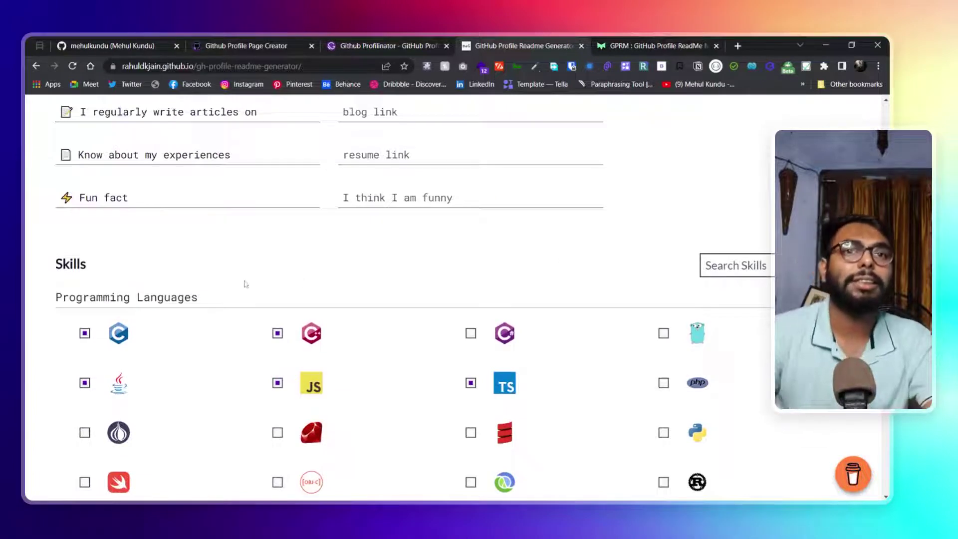
{"action": "scroll", "coordinate": [244, 284], "scroll_direction": "down", "scroll_amount": 6}
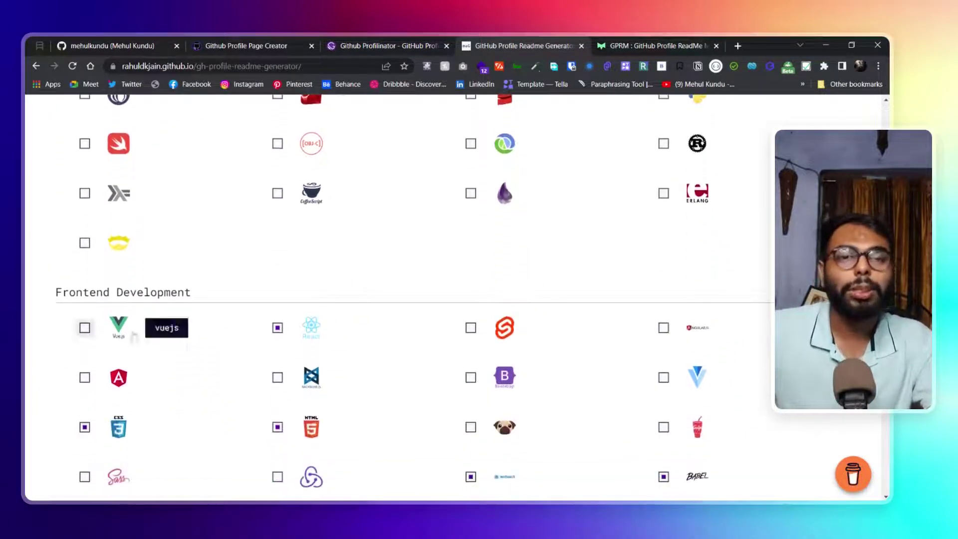
{"action": "scroll", "coordinate": [215, 305], "scroll_direction": "down", "scroll_amount": 2}
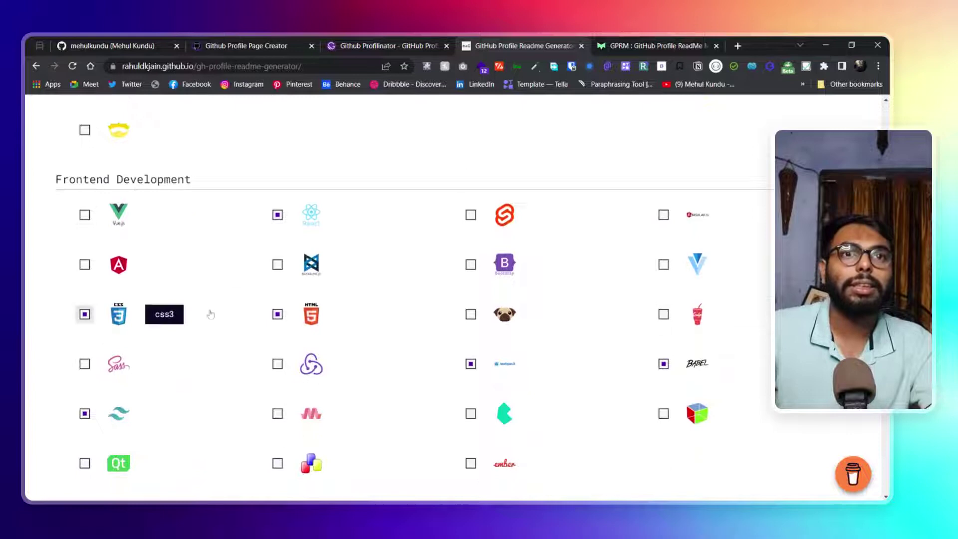
{"action": "scroll", "coordinate": [211, 314], "scroll_direction": "down", "scroll_amount": 7}
{"action": "scroll", "coordinate": [210, 224], "scroll_direction": "down", "scroll_amount": 2}
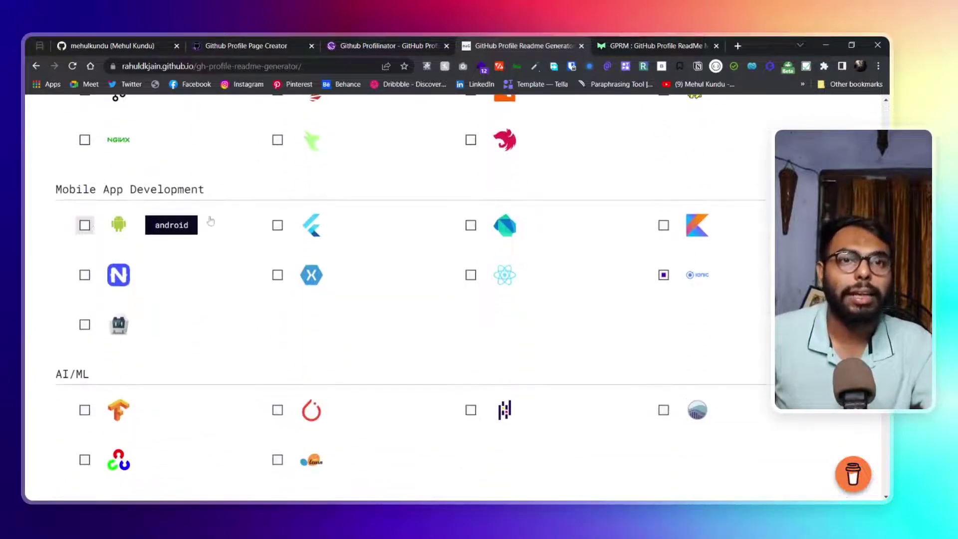
{"action": "scroll", "coordinate": [265, 299], "scroll_direction": "down", "scroll_amount": 7}
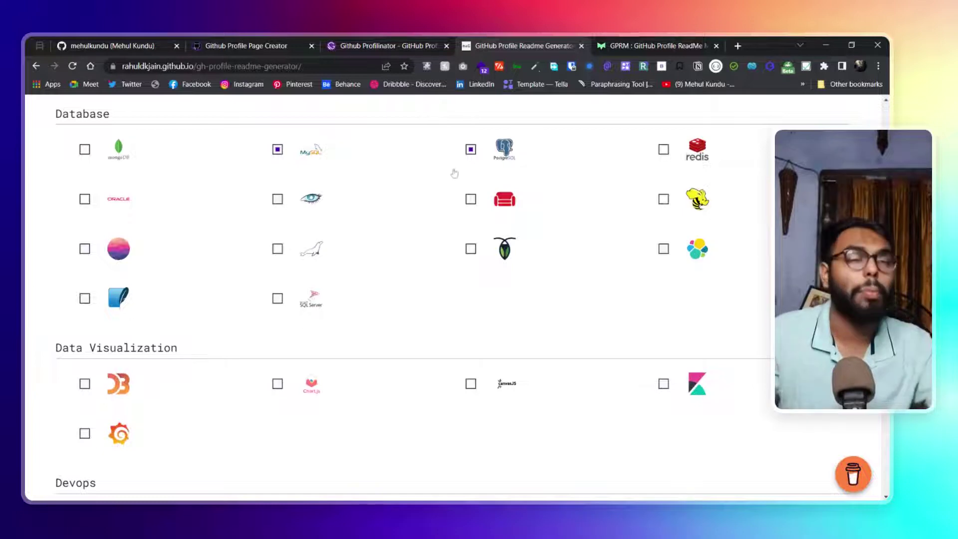
{"action": "scroll", "coordinate": [559, 326], "scroll_direction": "down", "scroll_amount": 16}
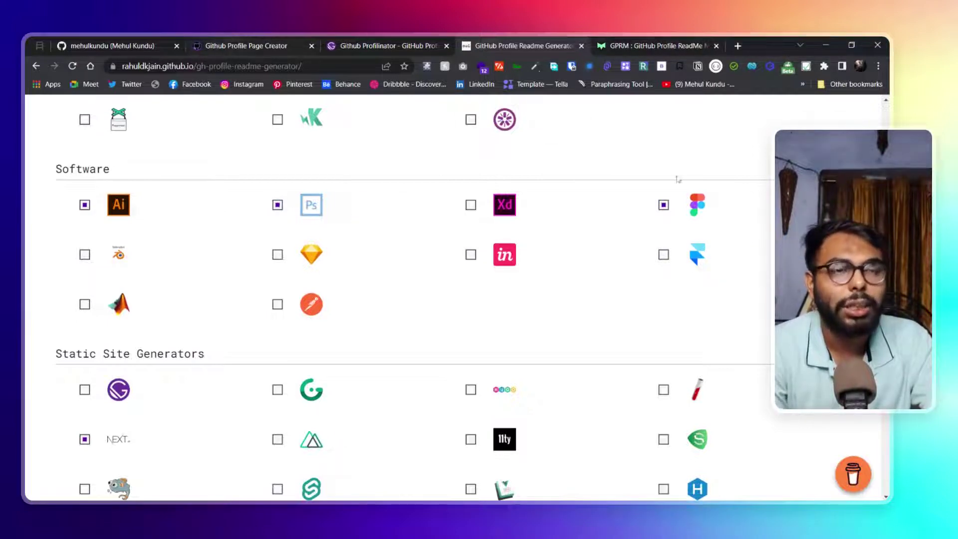
Compare against the live GitHub profile's Tech Stack, then switch to the Github Profilinator editor
{"action": "left_click", "coordinate": [113, 40]}
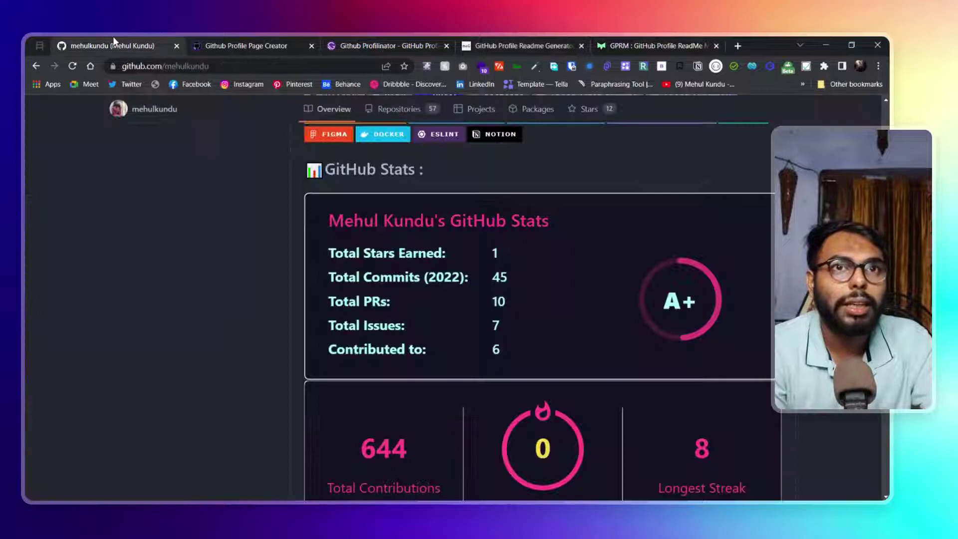
{"action": "scroll", "coordinate": [654, 346], "scroll_direction": "up", "scroll_amount": 5}
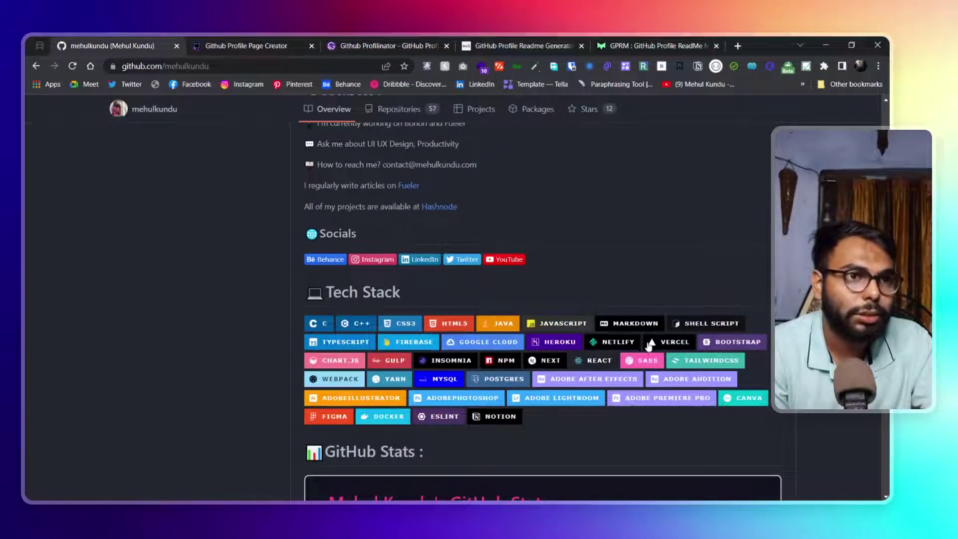
{"action": "scroll", "coordinate": [649, 347], "scroll_direction": "down", "scroll_amount": 1}
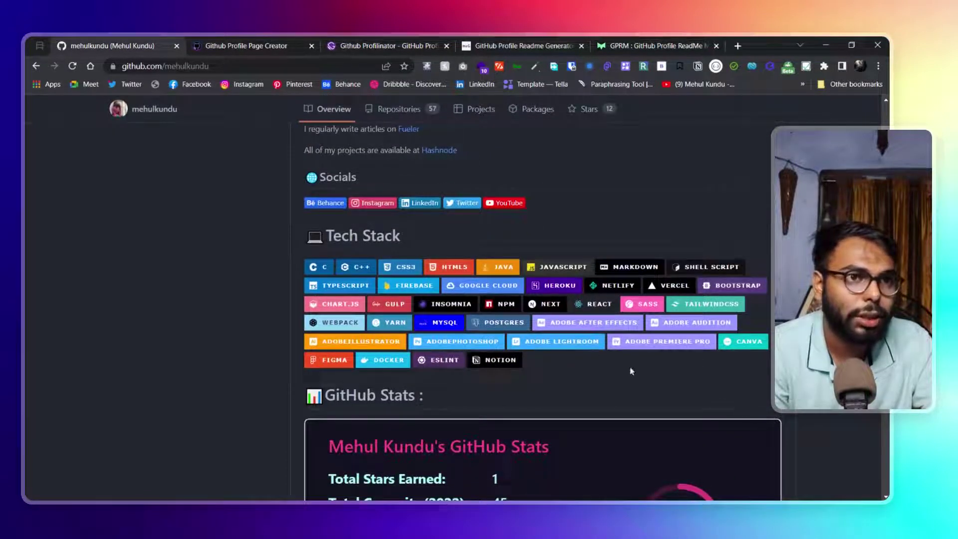
{"action": "left_click", "coordinate": [382, 39]}
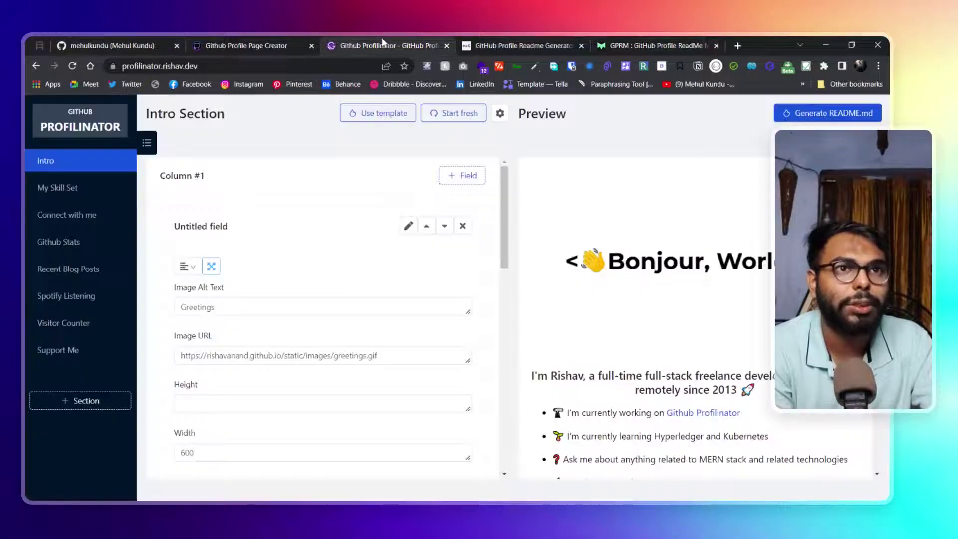
Place the README Generator tab before Profilinator and scroll into its Social settings
{"action": "left_click", "coordinate": [258, 39]}
{"action": "left_click", "coordinate": [493, 37]}
{"action": "left_click_drag", "start_coordinate": [493, 37], "coordinate": [413, 37]}
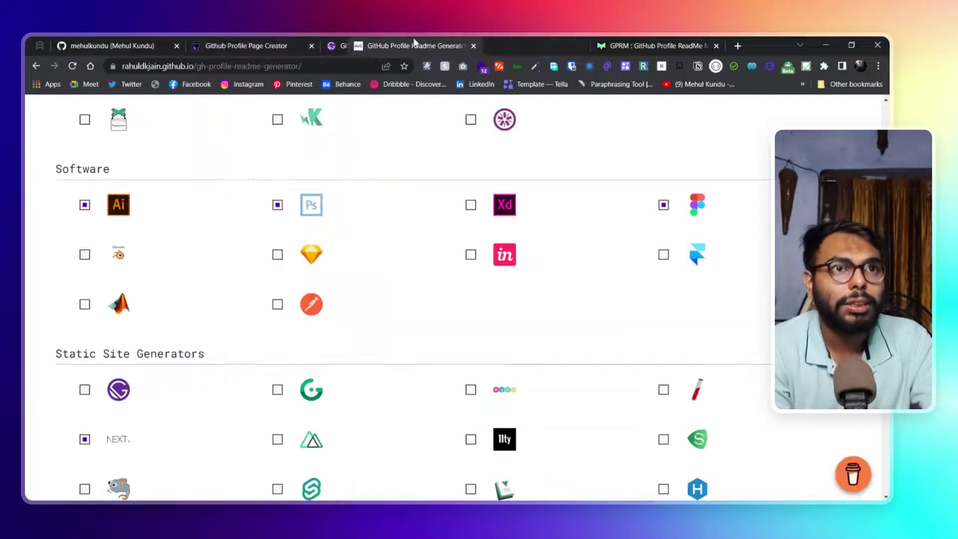
{"action": "scroll", "coordinate": [410, 252], "scroll_direction": "down", "scroll_amount": 5}
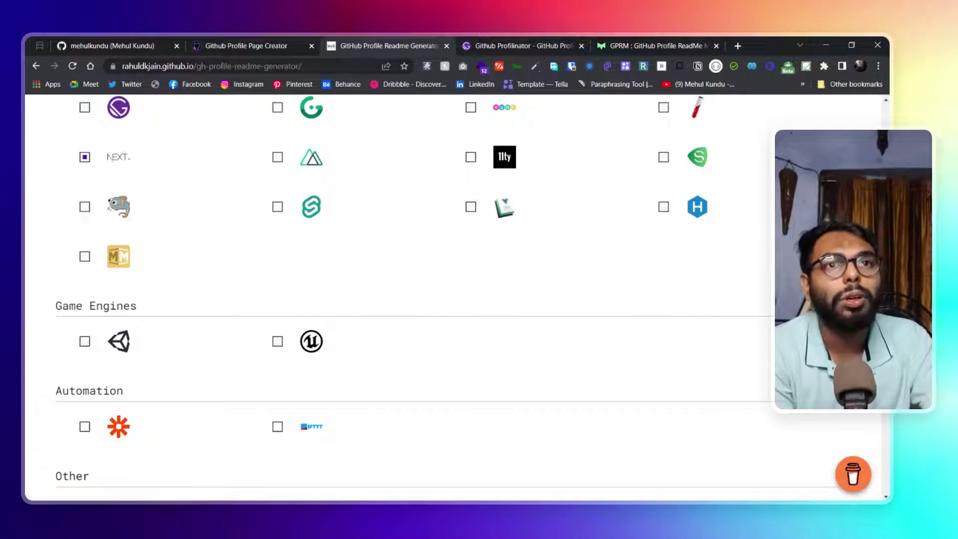
{"action": "scroll", "coordinate": [312, 209], "scroll_direction": "down", "scroll_amount": 1}
{"action": "scroll", "coordinate": [255, 232], "scroll_direction": "down", "scroll_amount": 2}
Glance at the Page Creator form, then scroll through the README Generator's Social and Add-ons options
{"action": "left_click", "coordinate": [231, 41]}
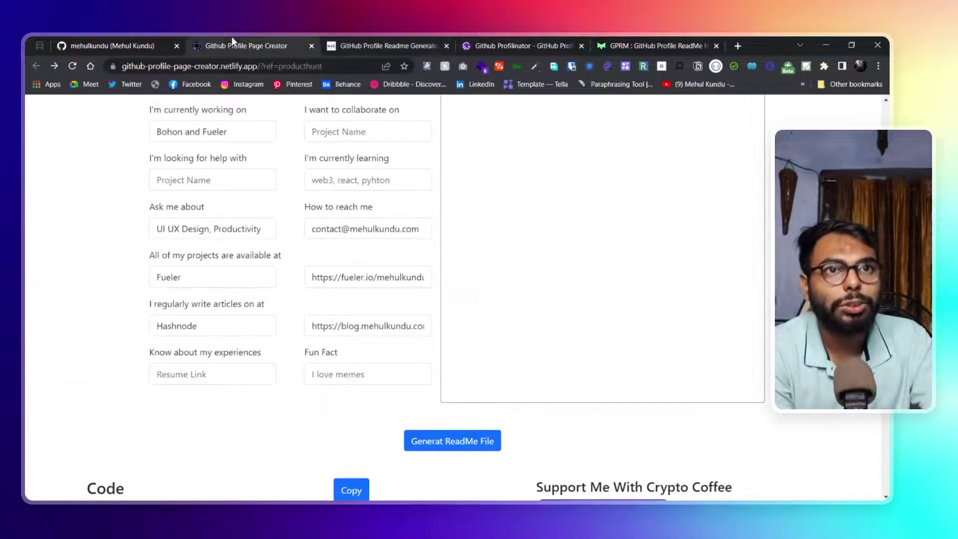
{"action": "scroll", "coordinate": [368, 238], "scroll_direction": "up", "scroll_amount": 3}
{"action": "left_click", "coordinate": [394, 46]}
{"action": "scroll", "coordinate": [490, 351], "scroll_direction": "down", "scroll_amount": 5}
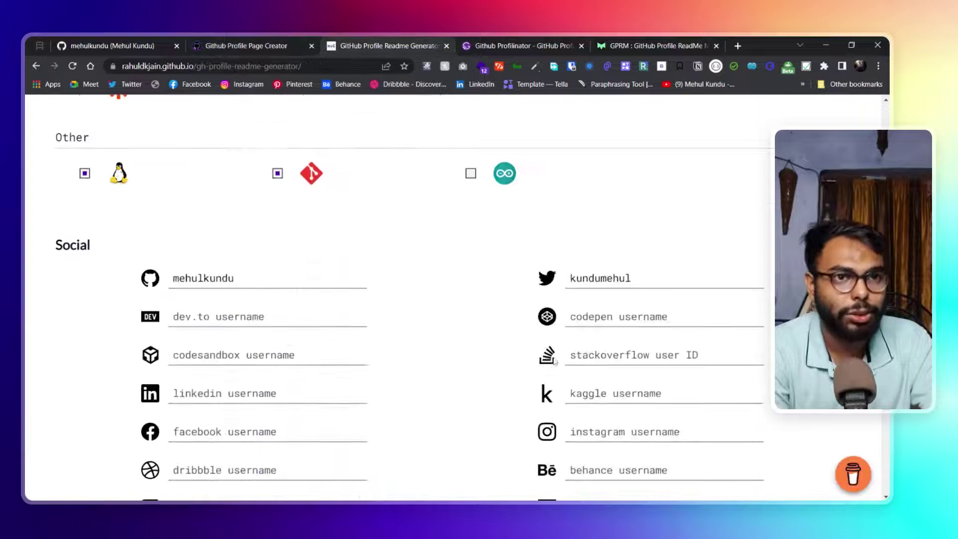
{"action": "scroll", "coordinate": [554, 358], "scroll_direction": "down", "scroll_amount": 7}
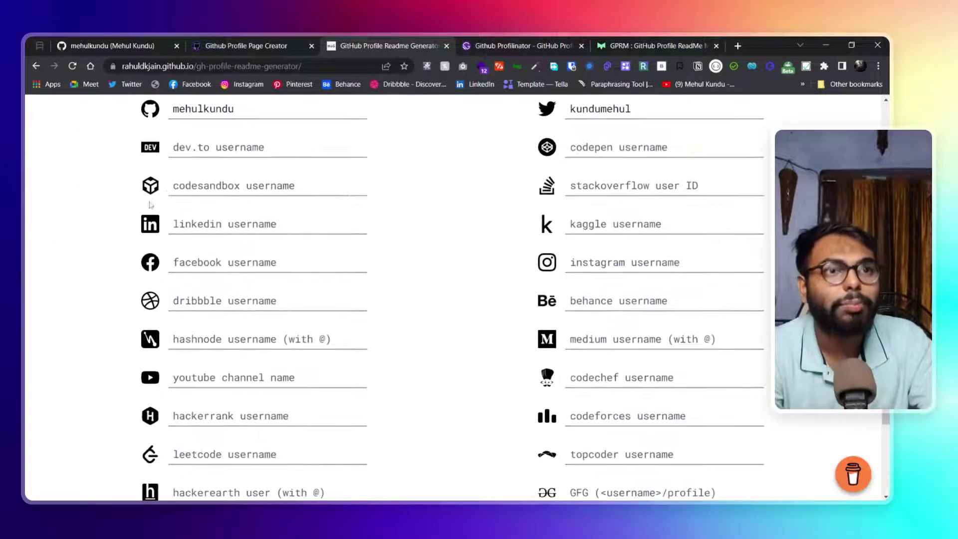
{"action": "scroll", "coordinate": [299, 321], "scroll_direction": "up", "scroll_amount": 3}
{"action": "scroll", "coordinate": [218, 152], "scroll_direction": "down", "scroll_amount": 1}
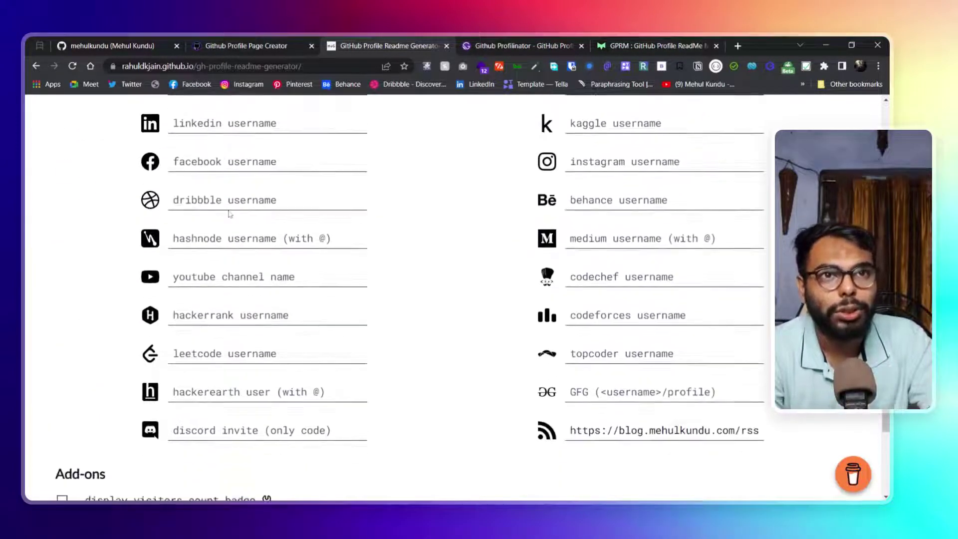
{"action": "scroll", "coordinate": [150, 169], "scroll_direction": "up", "scroll_amount": 3}
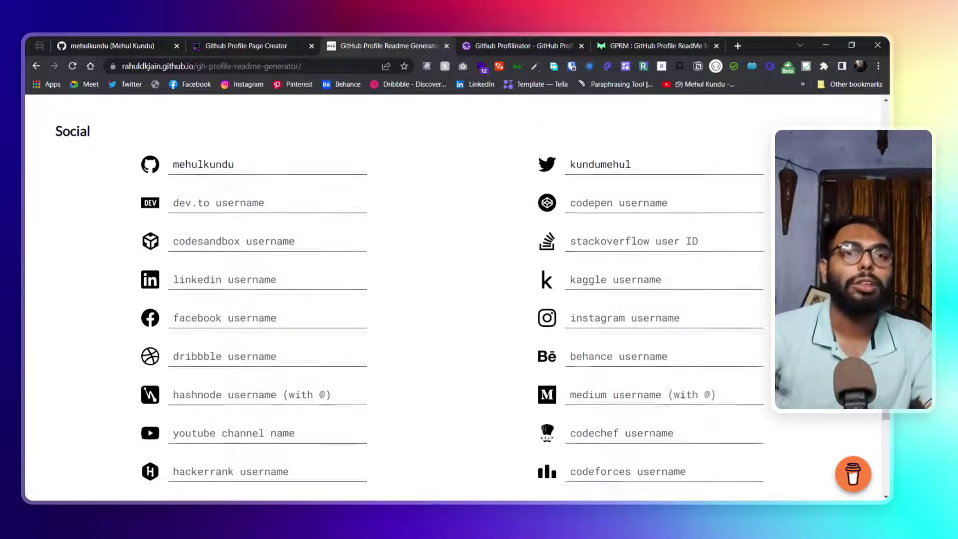
{"action": "scroll", "coordinate": [275, 205], "scroll_direction": "down", "scroll_amount": 9}
{"action": "scroll", "coordinate": [350, 249], "scroll_direction": "down", "scroll_amount": 1}
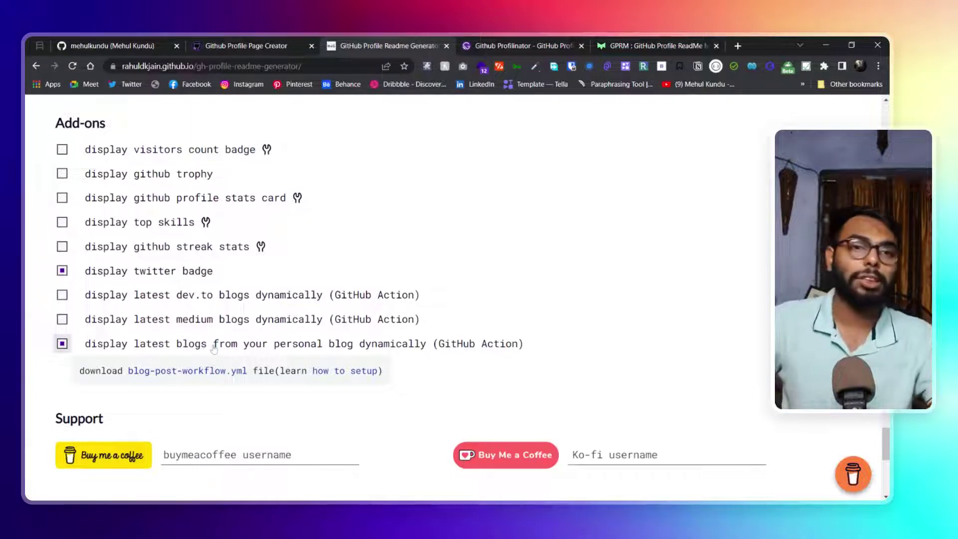
Scroll down to the Support and Config footer options, then return to Profilinator
{"action": "scroll", "coordinate": [213, 348], "scroll_direction": "down", "scroll_amount": 5}
{"action": "scroll", "coordinate": [291, 250], "scroll_direction": "up", "scroll_amount": 2}
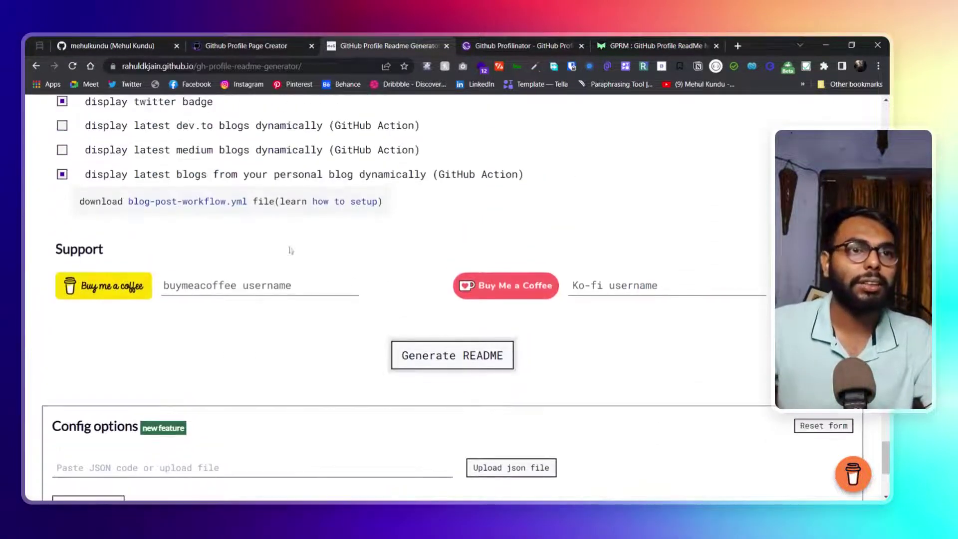
{"action": "scroll", "coordinate": [381, 364], "scroll_direction": "down", "scroll_amount": 1}
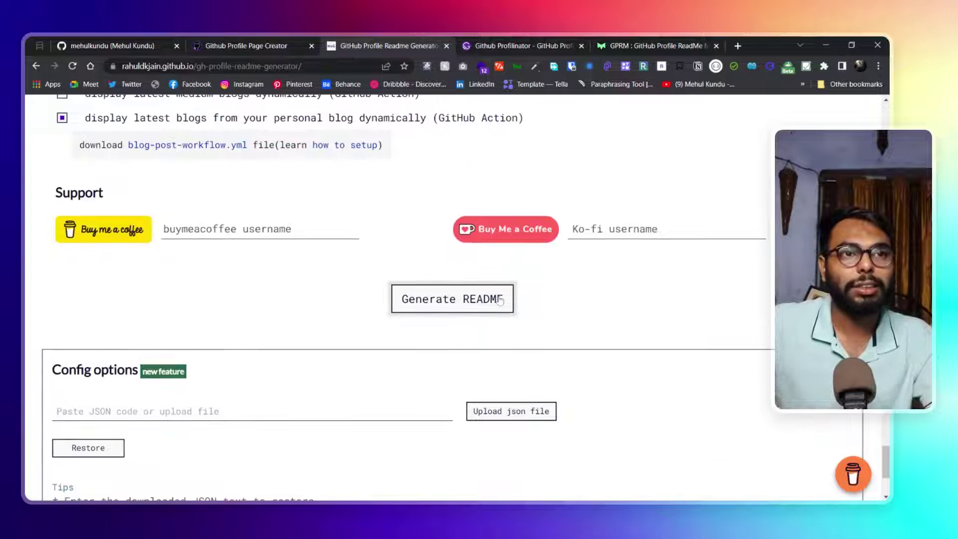
{"action": "scroll", "coordinate": [501, 300], "scroll_direction": "down", "scroll_amount": 3}
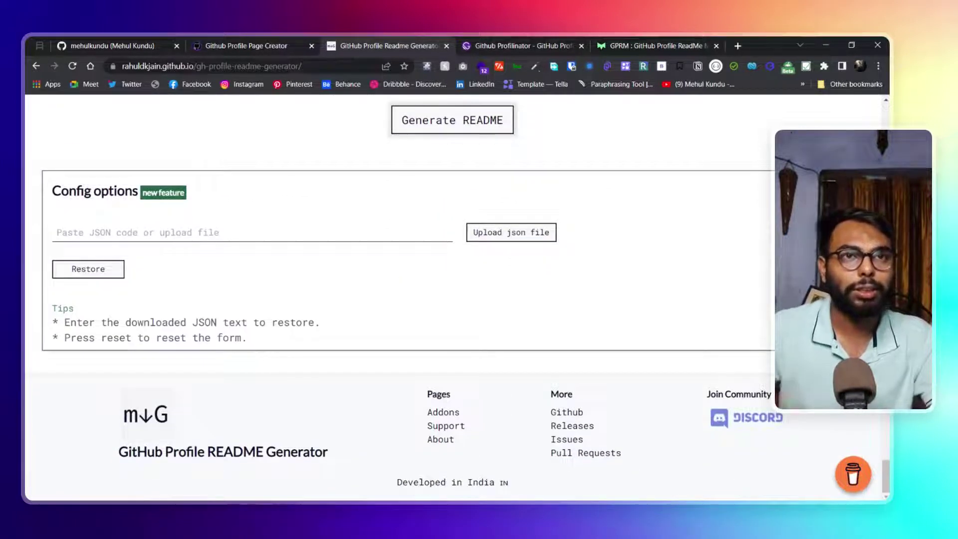
{"action": "left_click", "coordinate": [505, 44]}
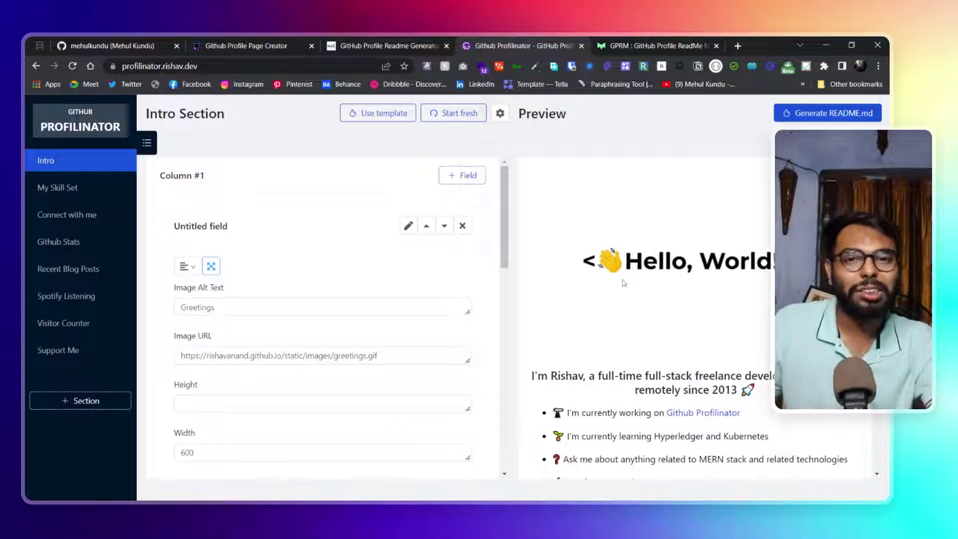
{"action": "scroll", "coordinate": [681, 276], "scroll_direction": "down", "scroll_amount": 5}
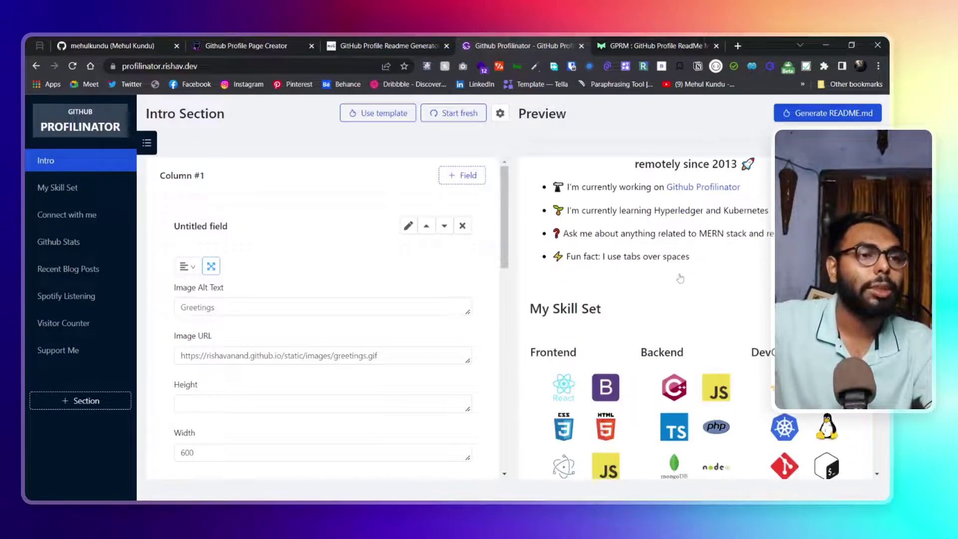
{"action": "scroll", "coordinate": [681, 278], "scroll_direction": "down", "scroll_amount": 8}
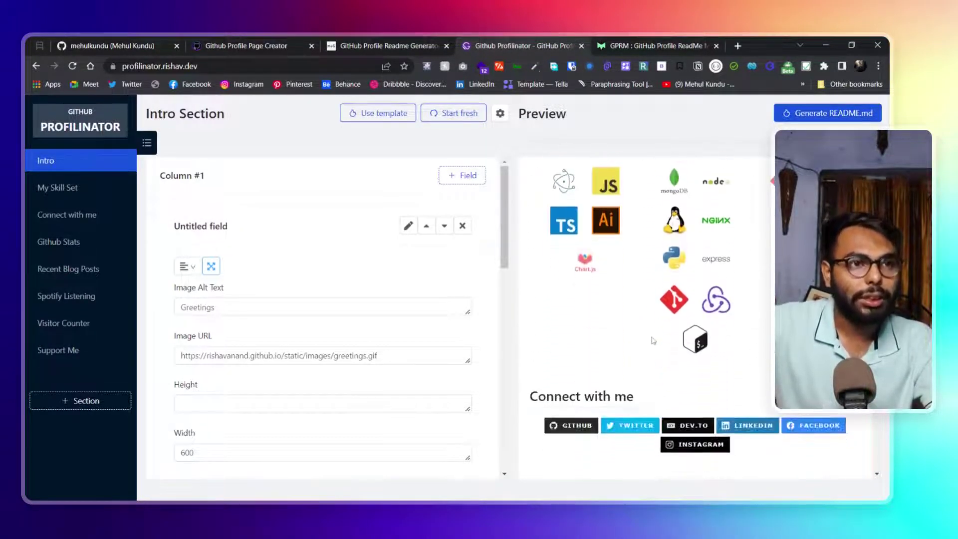
{"action": "scroll", "coordinate": [648, 337], "scroll_direction": "up", "scroll_amount": 5}
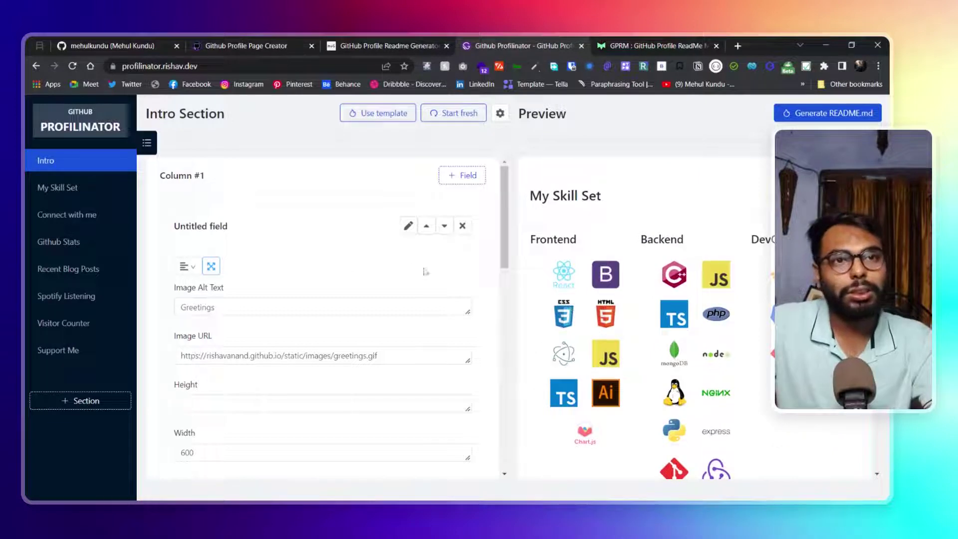
{"action": "scroll", "coordinate": [592, 299], "scroll_direction": "up", "scroll_amount": 5}
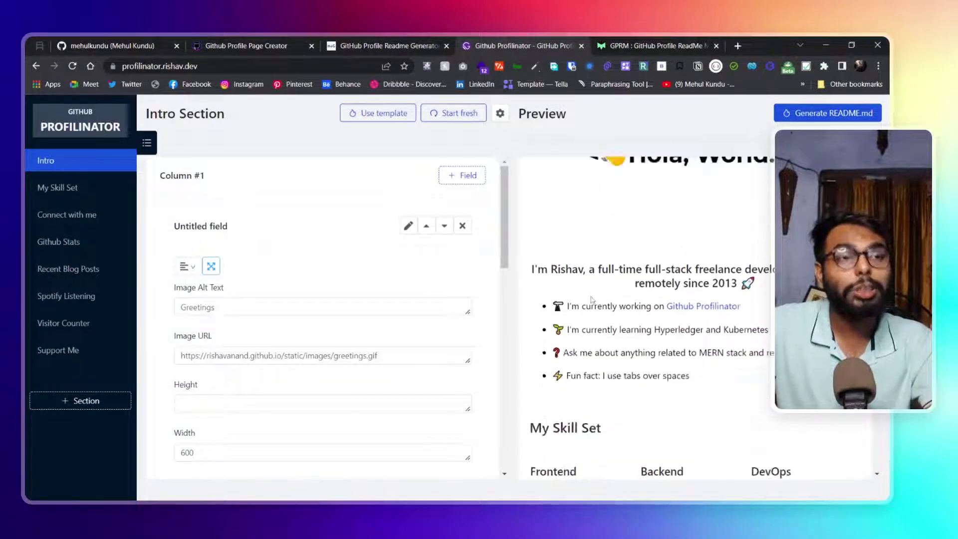
{"action": "scroll", "coordinate": [592, 300], "scroll_direction": "down", "scroll_amount": 1}
{"action": "scroll", "coordinate": [592, 300], "scroll_direction": "up", "scroll_amount": 3}
{"action": "scroll", "coordinate": [443, 267], "scroll_direction": "down", "scroll_amount": 2}
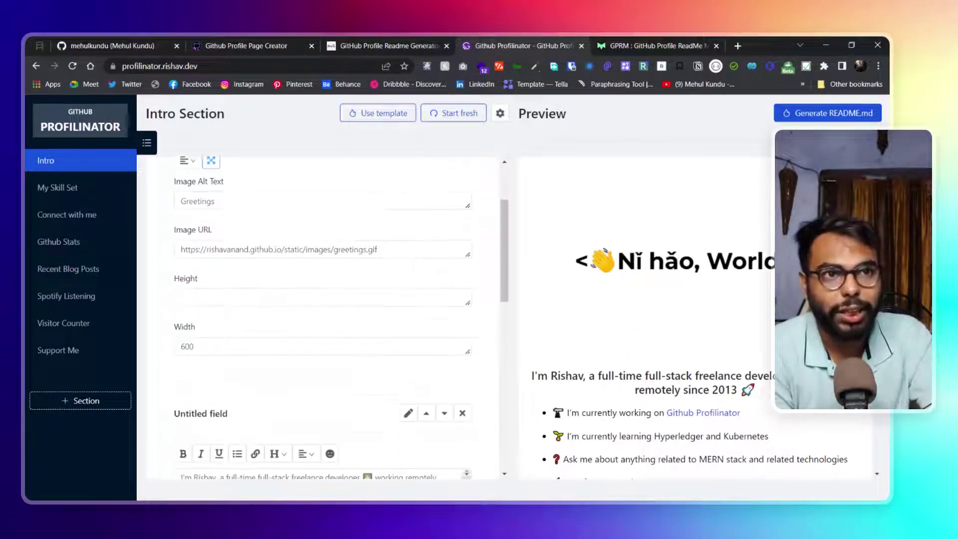
{"action": "scroll", "coordinate": [413, 276], "scroll_direction": "down", "scroll_amount": 5}
{"action": "scroll", "coordinate": [413, 276], "scroll_direction": "up", "scroll_amount": 5}
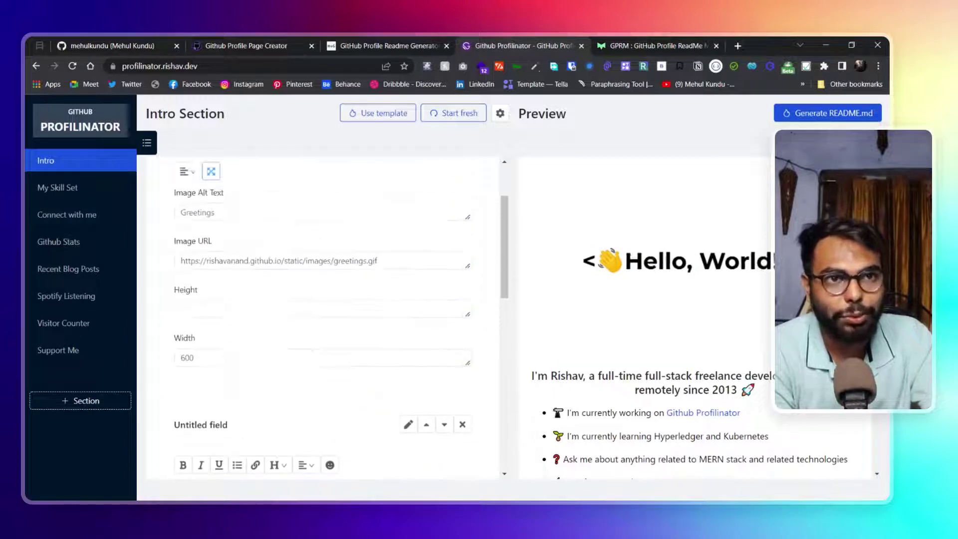
{"action": "scroll", "coordinate": [322, 318], "scroll_direction": "up", "scroll_amount": 1}
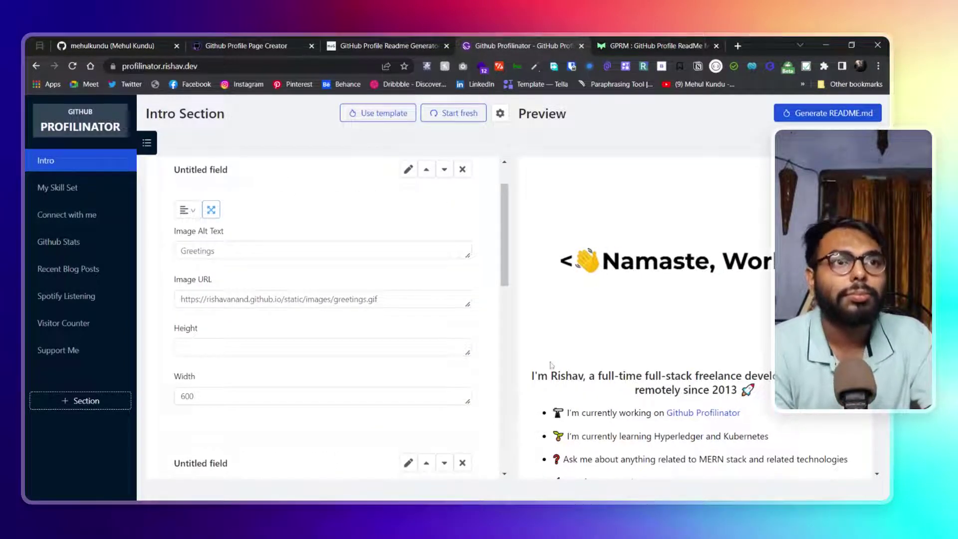
{"action": "scroll", "coordinate": [512, 232], "scroll_direction": "up", "scroll_amount": 2}
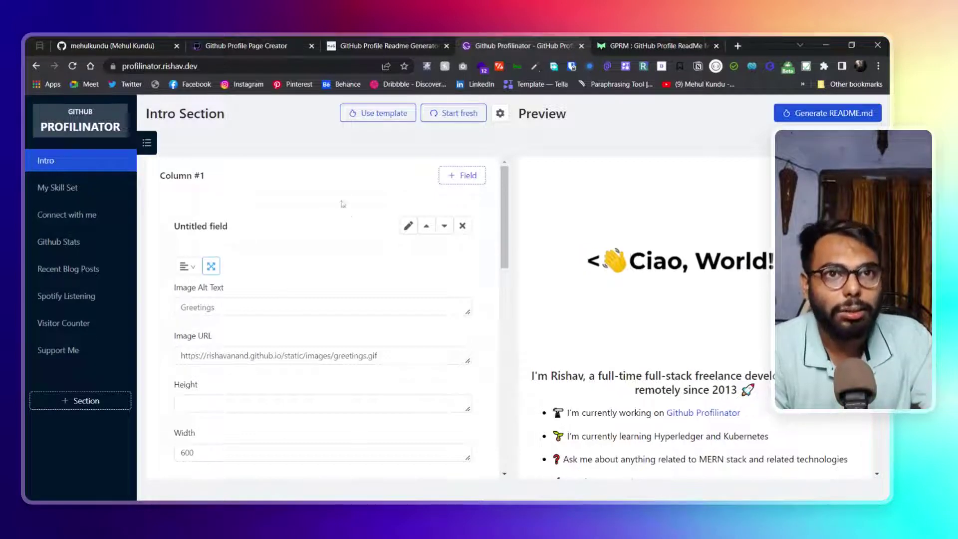
{"action": "scroll", "coordinate": [325, 254], "scroll_direction": "down", "scroll_amount": 5}
{"action": "scroll", "coordinate": [355, 299], "scroll_direction": "down", "scroll_amount": 2}
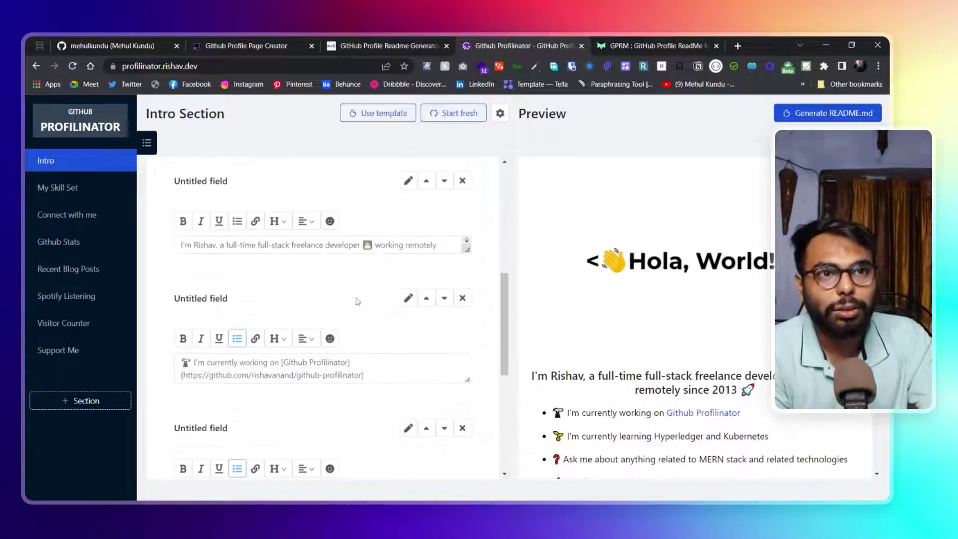
{"action": "scroll", "coordinate": [196, 313], "scroll_direction": "down", "scroll_amount": 2}
{"action": "left_click", "coordinate": [231, 266]}
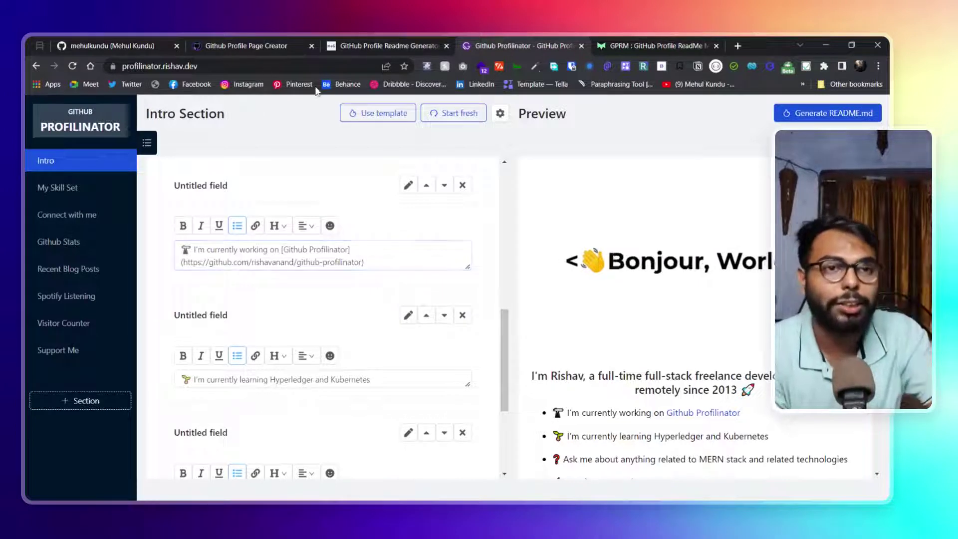
{"action": "scroll", "coordinate": [250, 250], "scroll_direction": "down", "scroll_amount": 1}
{"action": "left_click", "coordinate": [205, 325]}
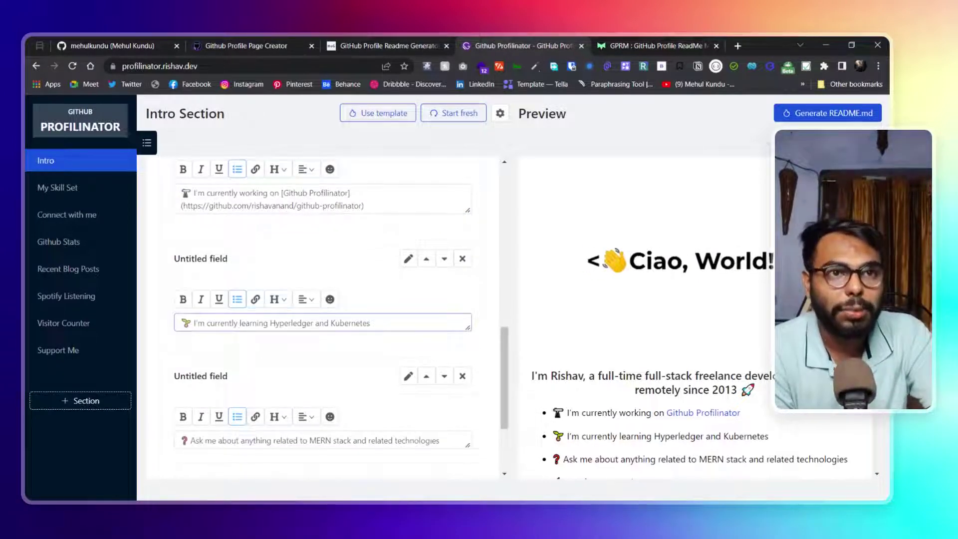
{"action": "left_click", "coordinate": [269, 40]}
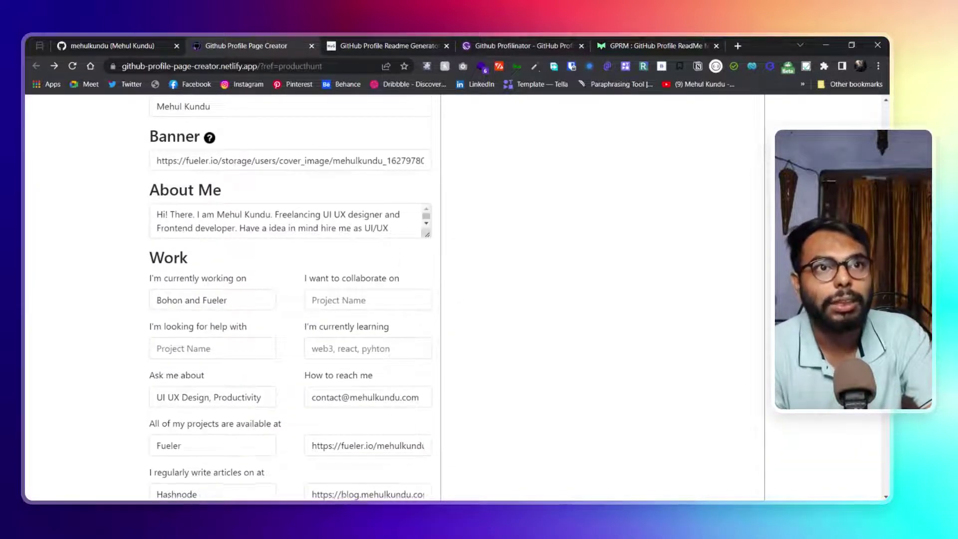
{"action": "scroll", "coordinate": [298, 205], "scroll_direction": "down", "scroll_amount": 1}
{"action": "left_click", "coordinate": [489, 40]}
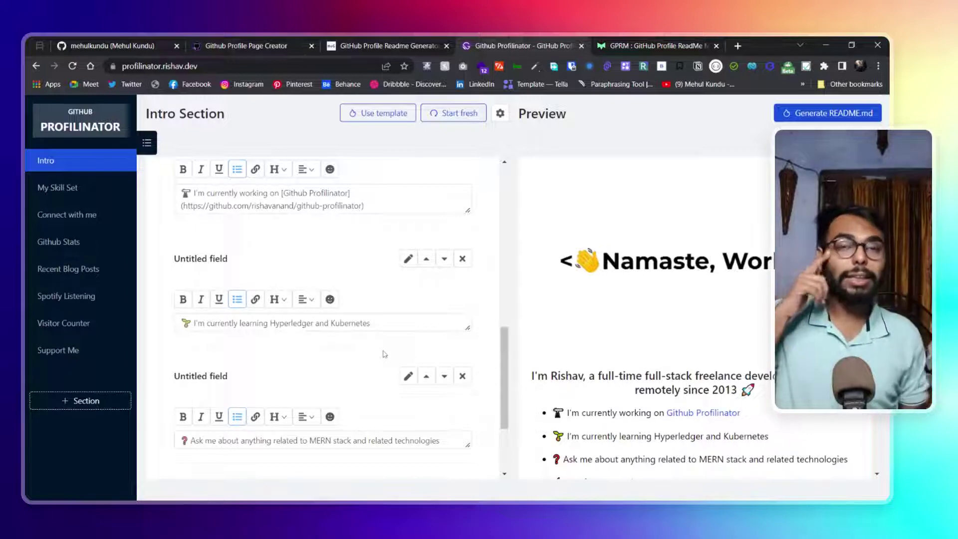
Select 'Hyperledger' in the learning bullet, make it bold and check the preview
{"action": "scroll", "coordinate": [278, 374], "scroll_direction": "down", "scroll_amount": 1}
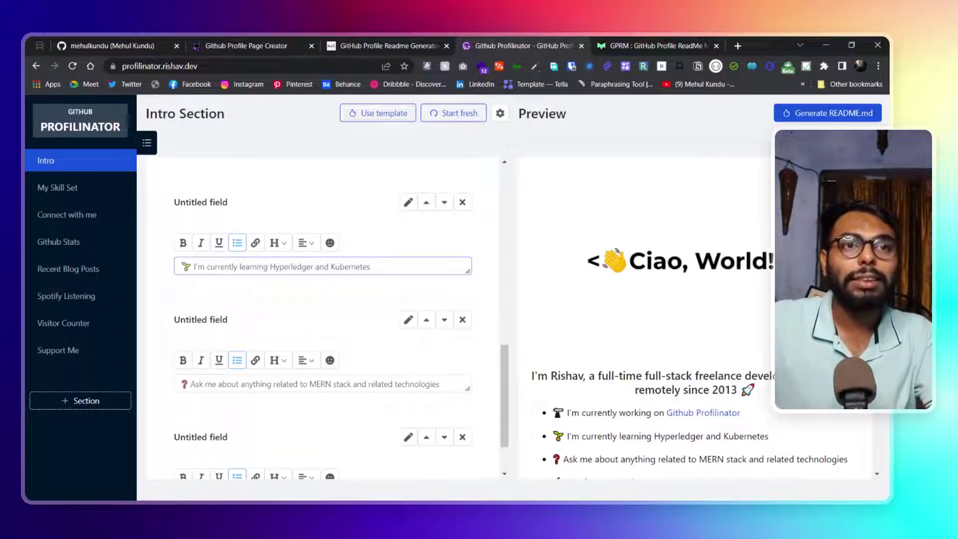
{"action": "left_click_drag", "start_coordinate": [270, 266], "coordinate": [312, 267]}
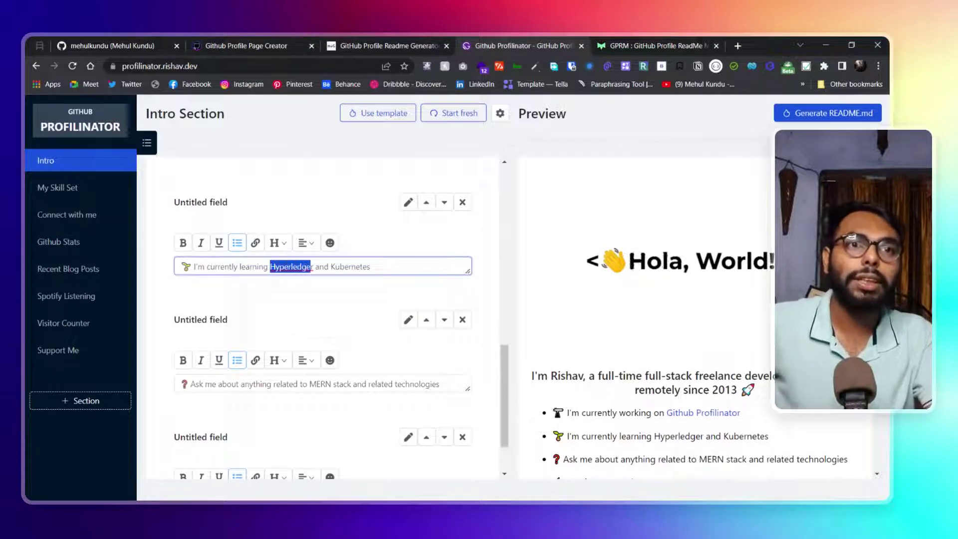
{"action": "left_click", "coordinate": [316, 267]}
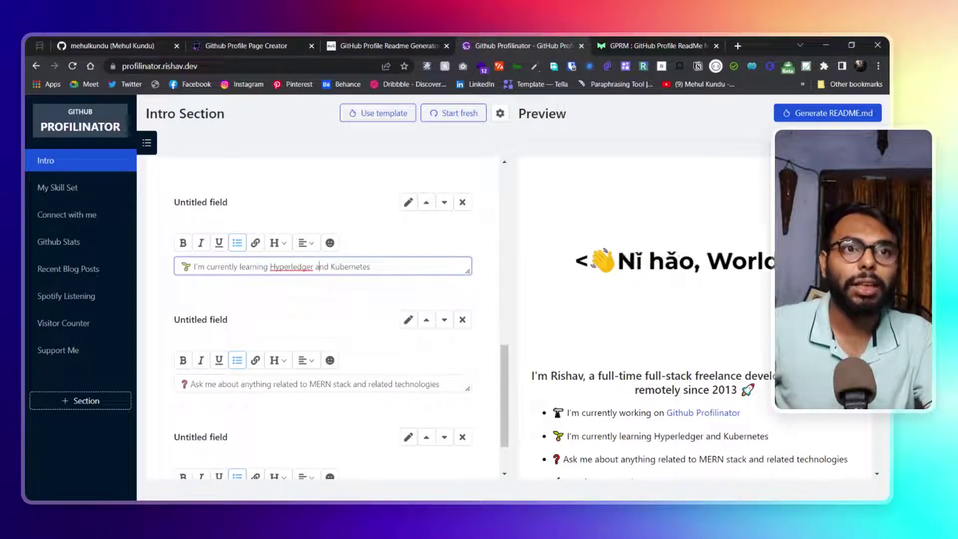
{"action": "left_click_drag", "start_coordinate": [312, 266], "coordinate": [270, 266]}
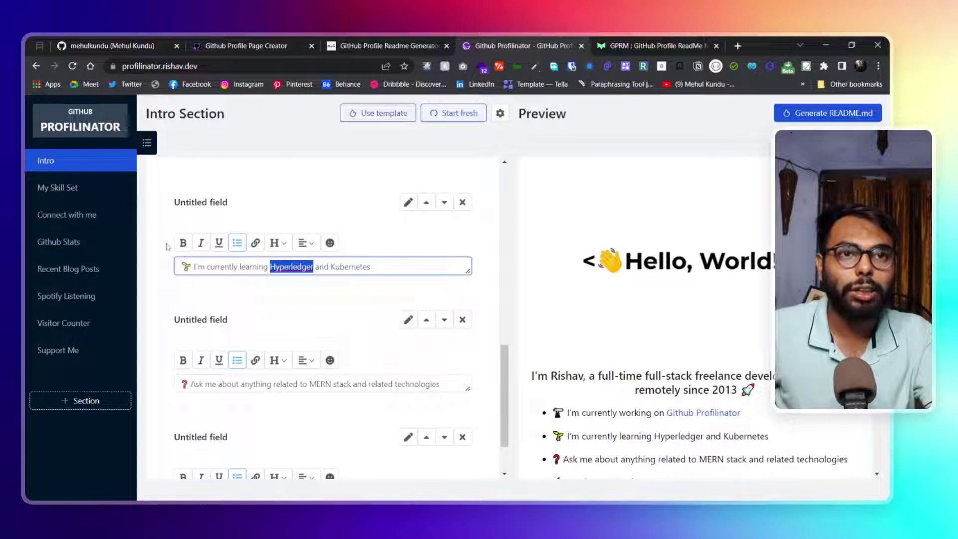
{"action": "left_click", "coordinate": [183, 243]}
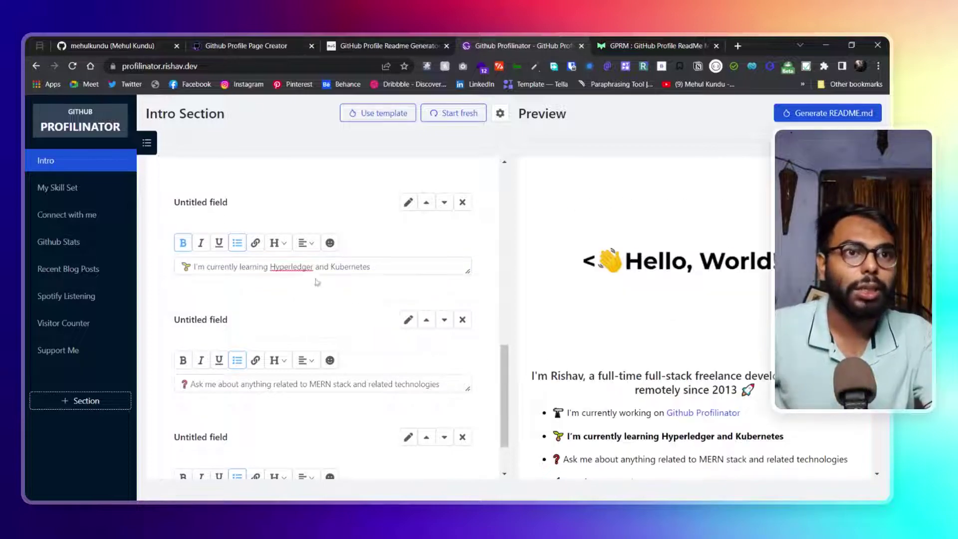
{"action": "scroll", "coordinate": [746, 327], "scroll_direction": "down", "scroll_amount": 10}
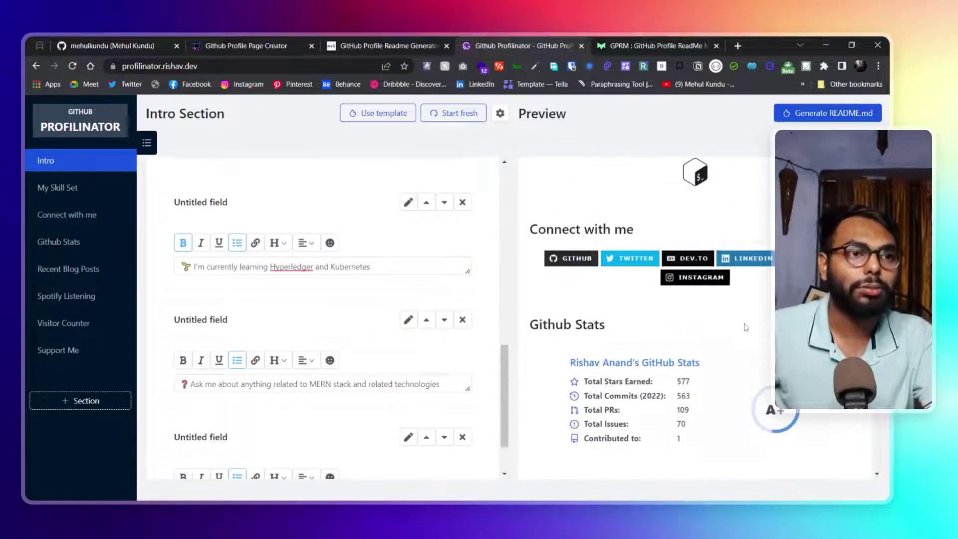
{"action": "scroll", "coordinate": [745, 327], "scroll_direction": "down", "scroll_amount": 8}
{"action": "scroll", "coordinate": [746, 327], "scroll_direction": "up", "scroll_amount": 15}
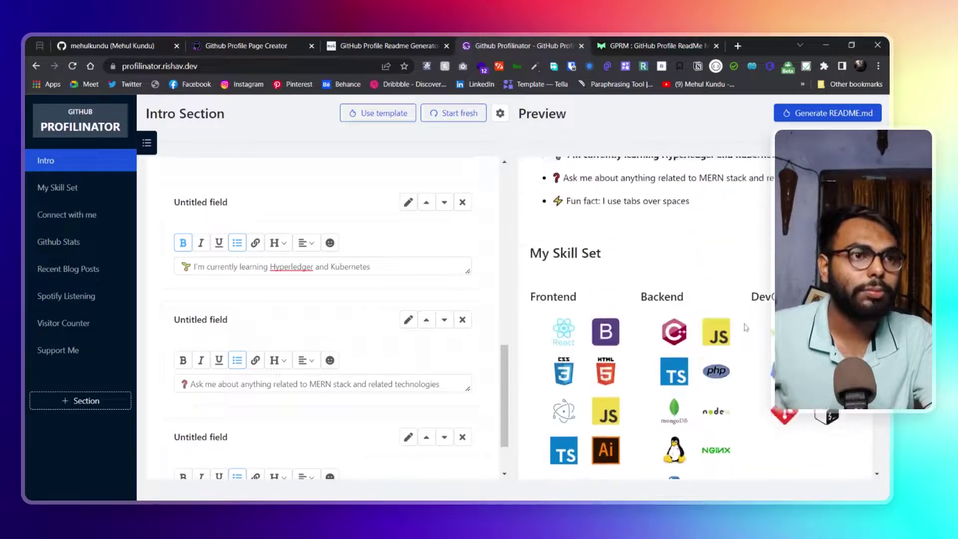
{"action": "scroll", "coordinate": [745, 327], "scroll_direction": "up", "scroll_amount": 3}
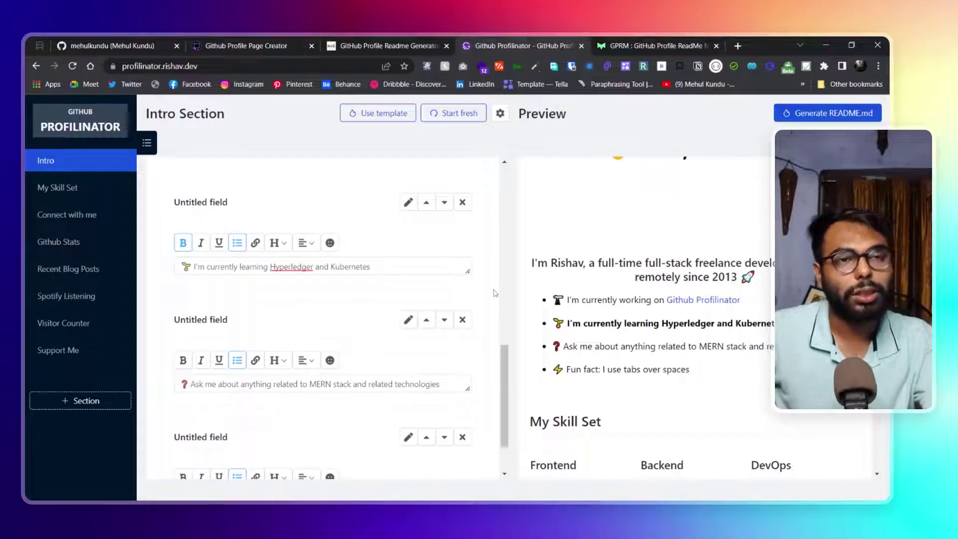
Leave the learning field's title blank and scroll the preview down to Recent Blog Posts
{"action": "left_click", "coordinate": [228, 267]}
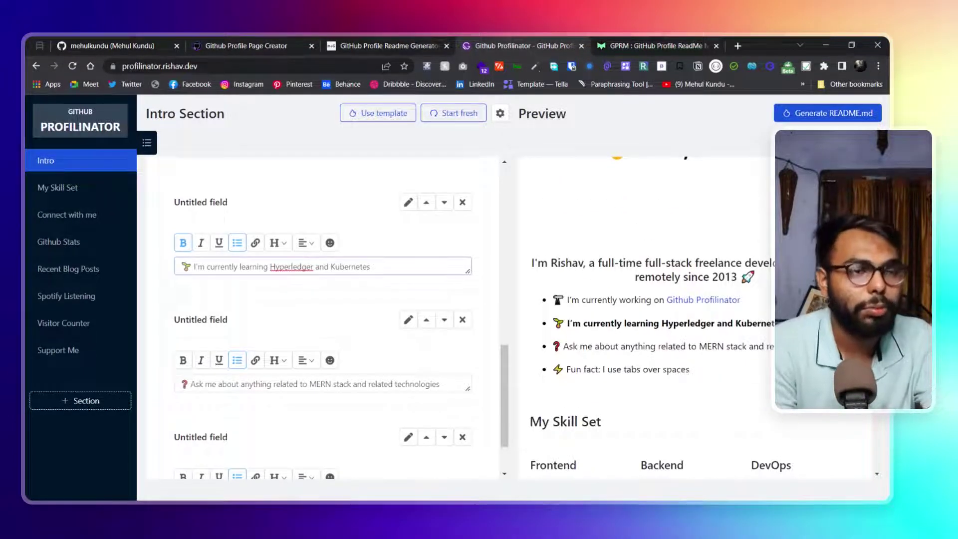
{"action": "left_click", "coordinate": [433, 227]}
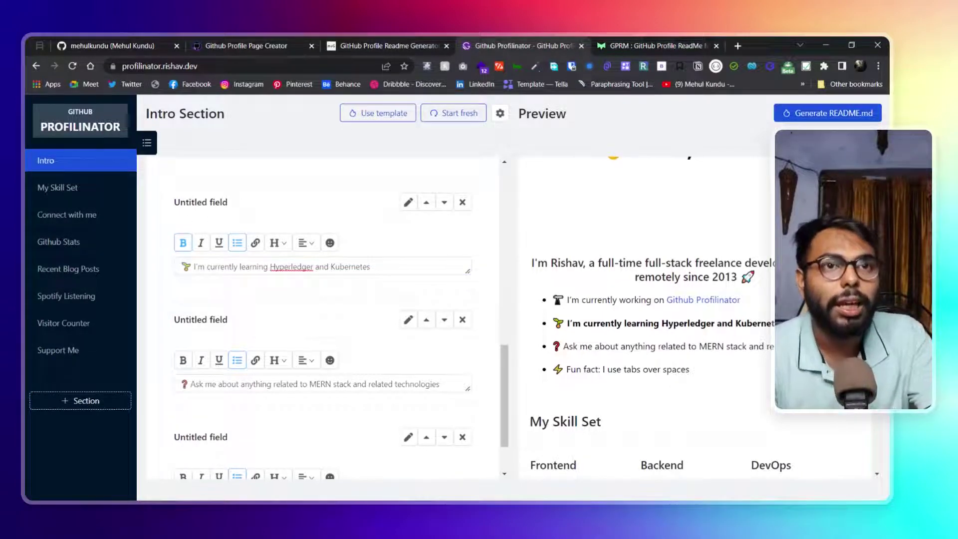
{"action": "left_click", "coordinate": [408, 203]}
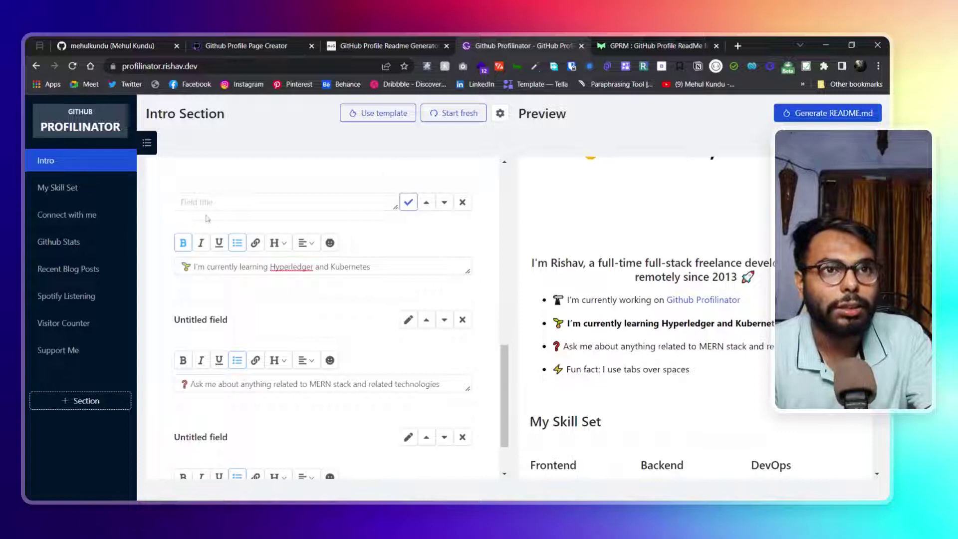
{"action": "left_click", "coordinate": [408, 202]}
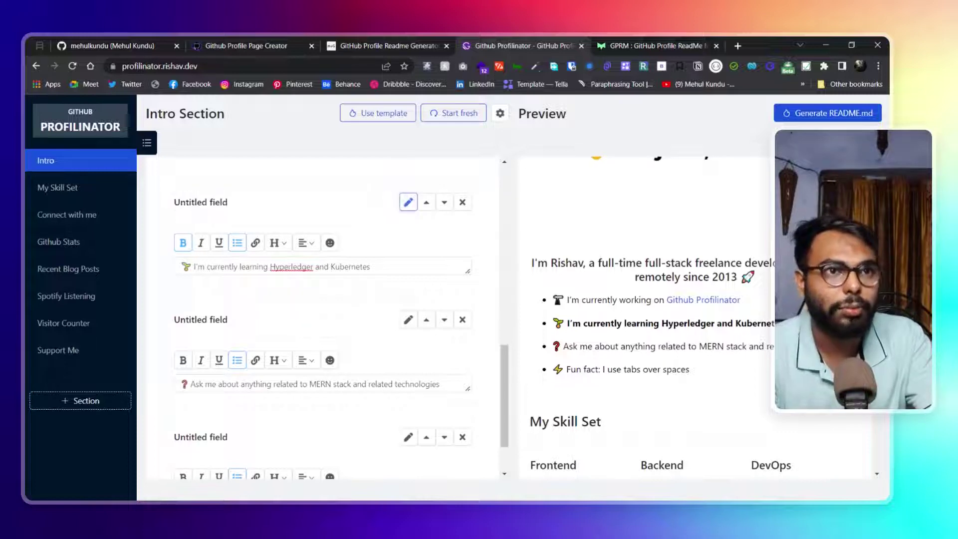
{"action": "scroll", "coordinate": [685, 341], "scroll_direction": "down", "scroll_amount": 2}
{"action": "scroll", "coordinate": [413, 312], "scroll_direction": "down", "scroll_amount": 2}
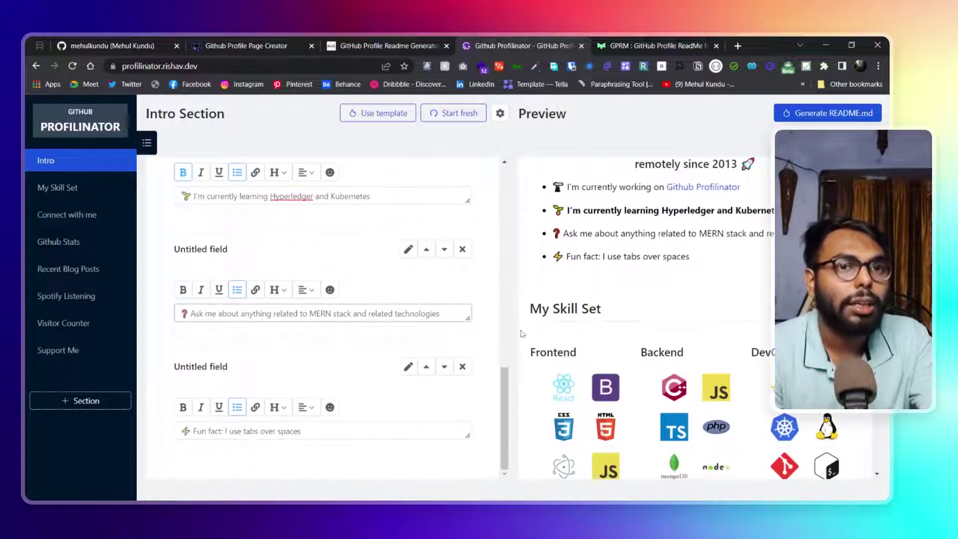
{"action": "scroll", "coordinate": [577, 347], "scroll_direction": "down", "scroll_amount": 4}
{"action": "scroll", "coordinate": [577, 346], "scroll_direction": "down", "scroll_amount": 8}
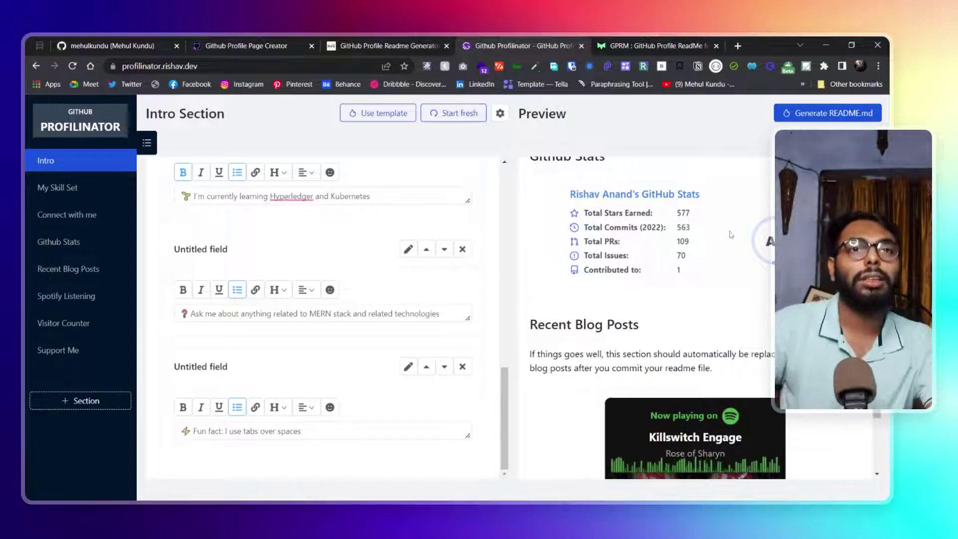
Open the My Skill Set section and browse its skill checkboxes
{"action": "left_click", "coordinate": [81, 197]}
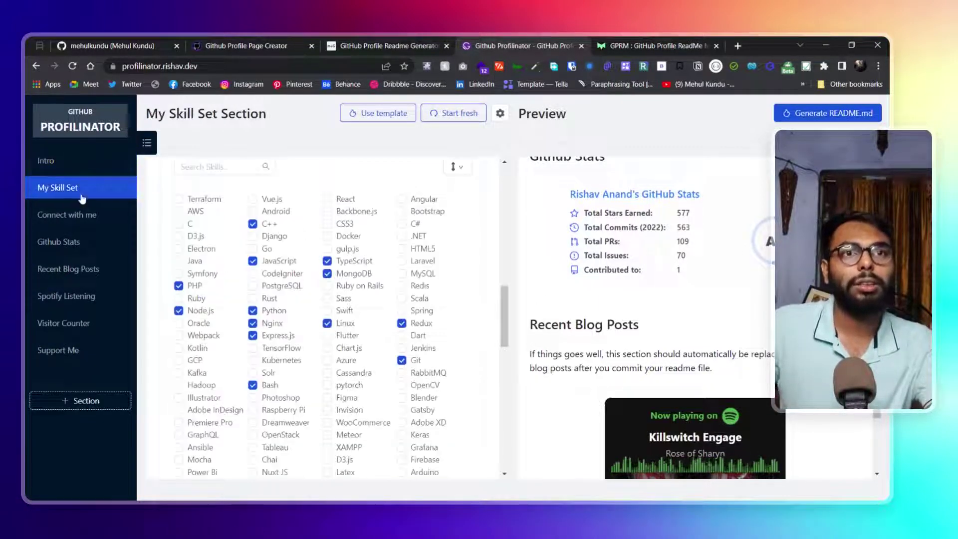
{"action": "scroll", "coordinate": [424, 319], "scroll_direction": "down", "scroll_amount": 10}
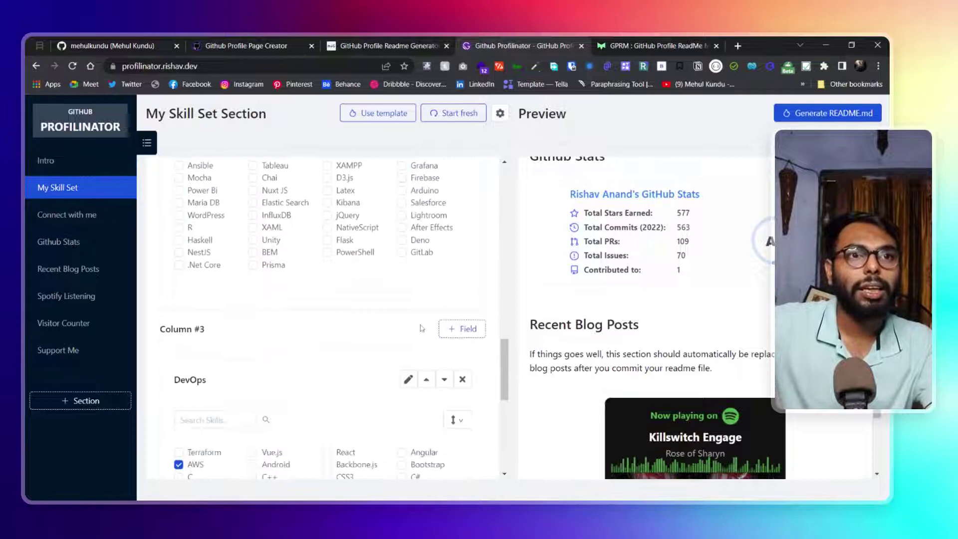
{"action": "scroll", "coordinate": [416, 332], "scroll_direction": "down", "scroll_amount": 2}
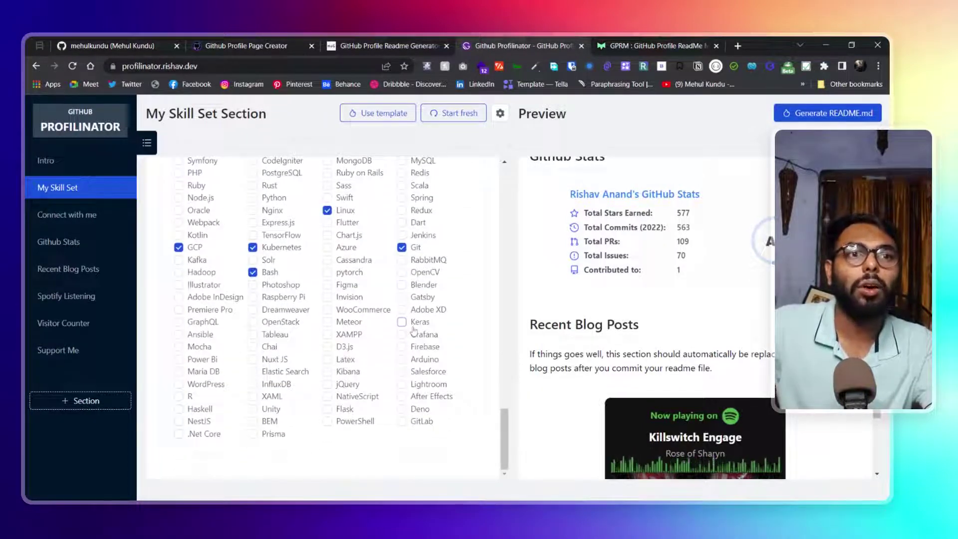
{"action": "scroll", "coordinate": [429, 351], "scroll_direction": "up", "scroll_amount": 15}
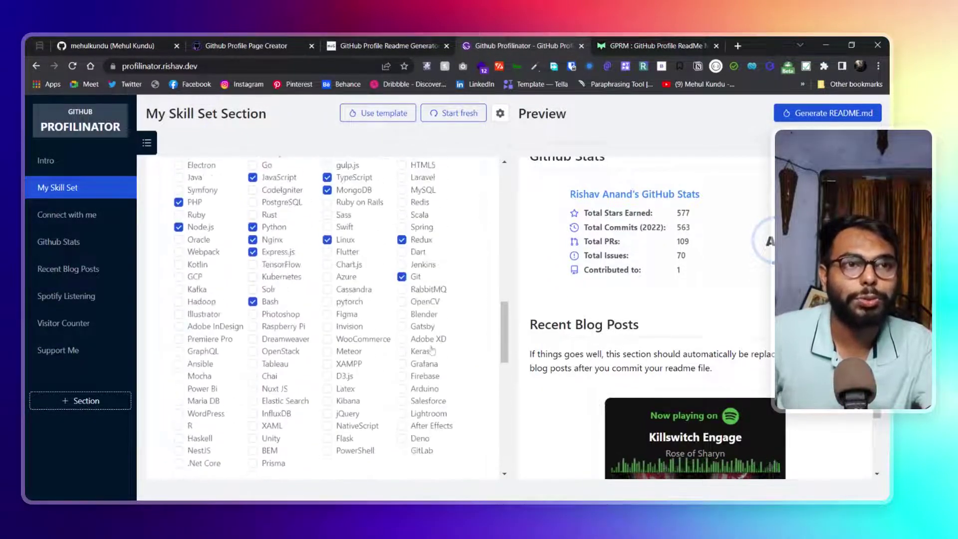
{"action": "scroll", "coordinate": [434, 351], "scroll_direction": "up", "scroll_amount": 2}
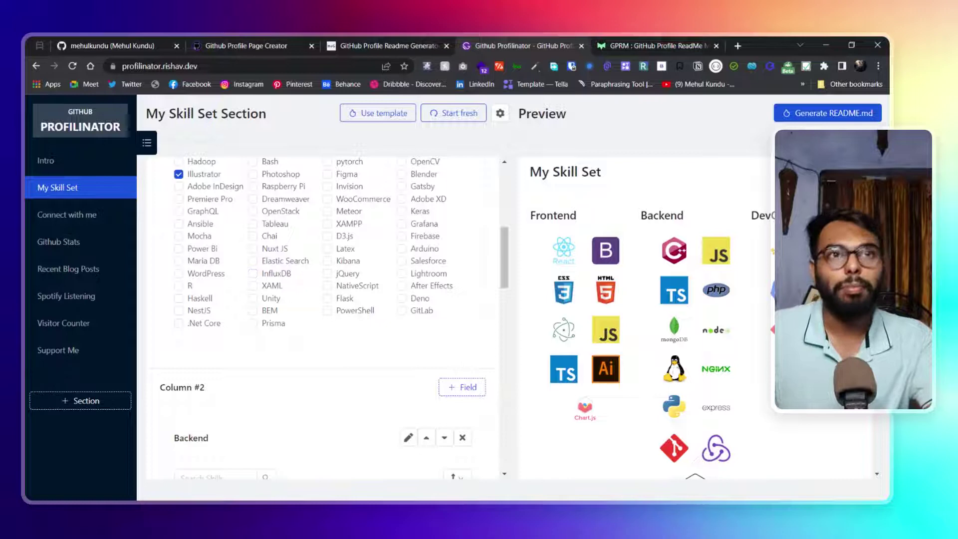
Compare Page Creator, the live profile's Tech Stack and README Generator, then return to Profilinator's skill list
{"action": "left_click", "coordinate": [244, 44]}
{"action": "left_click", "coordinate": [91, 44]}
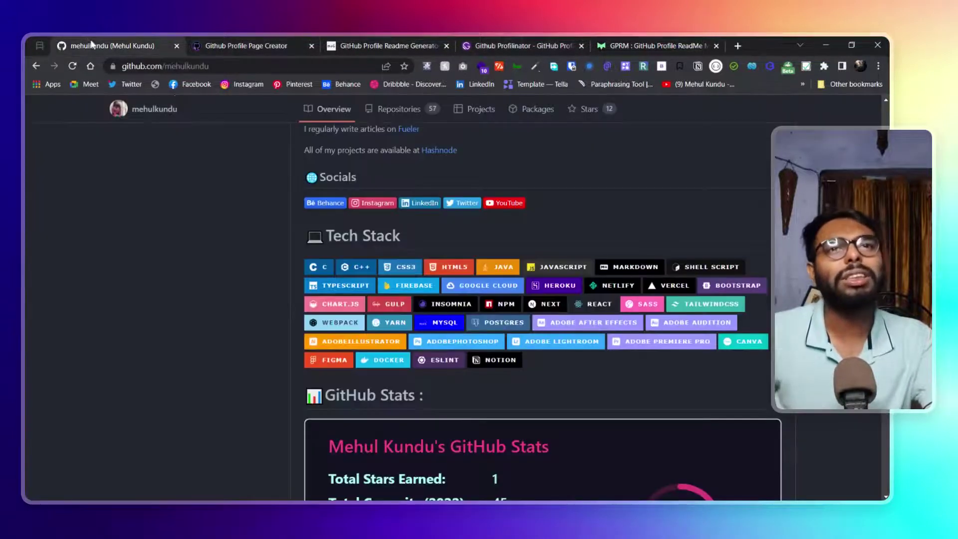
{"action": "scroll", "coordinate": [491, 320], "scroll_direction": "up", "scroll_amount": 2}
{"action": "scroll", "coordinate": [491, 320], "scroll_direction": "down", "scroll_amount": 2}
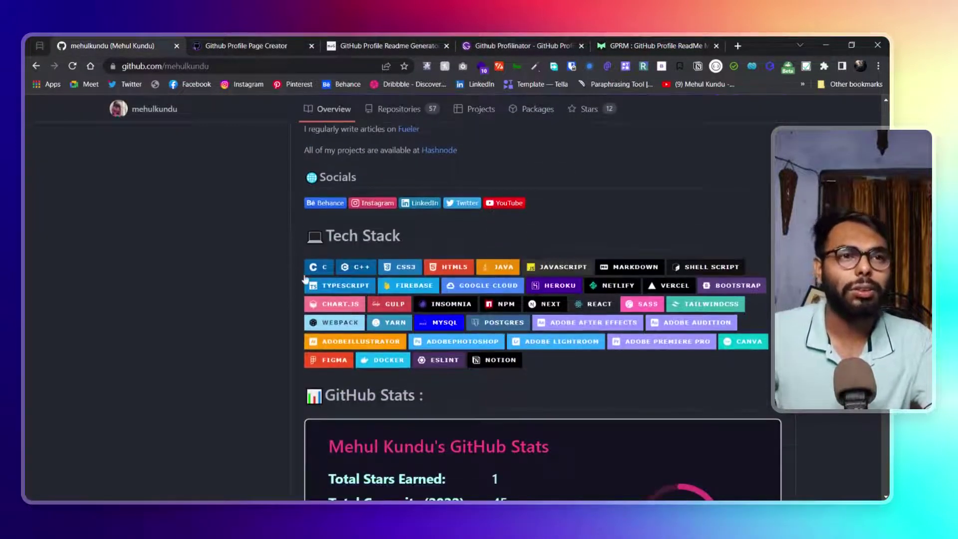
{"action": "left_click", "coordinate": [392, 42]}
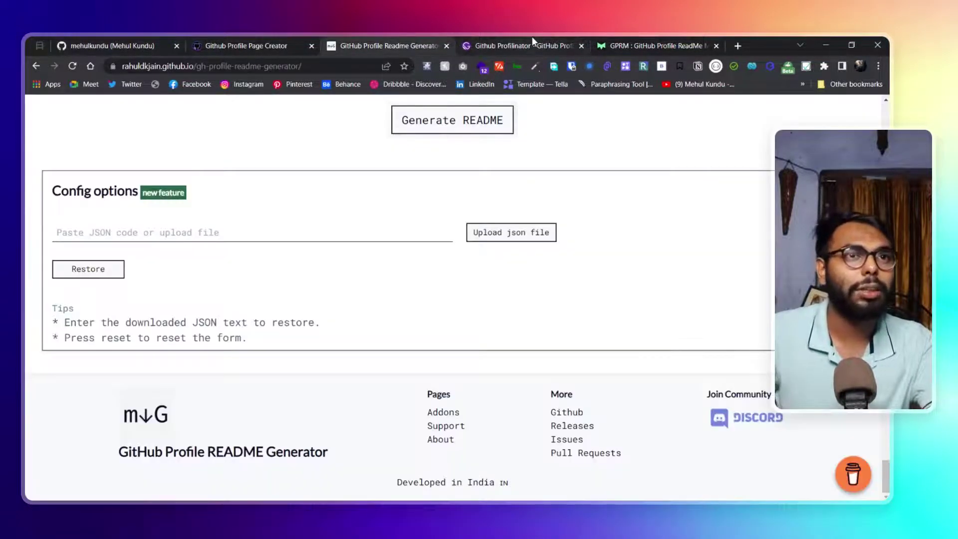
{"action": "left_click", "coordinate": [477, 43]}
{"action": "scroll", "coordinate": [537, 326], "scroll_direction": "down", "scroll_amount": 2}
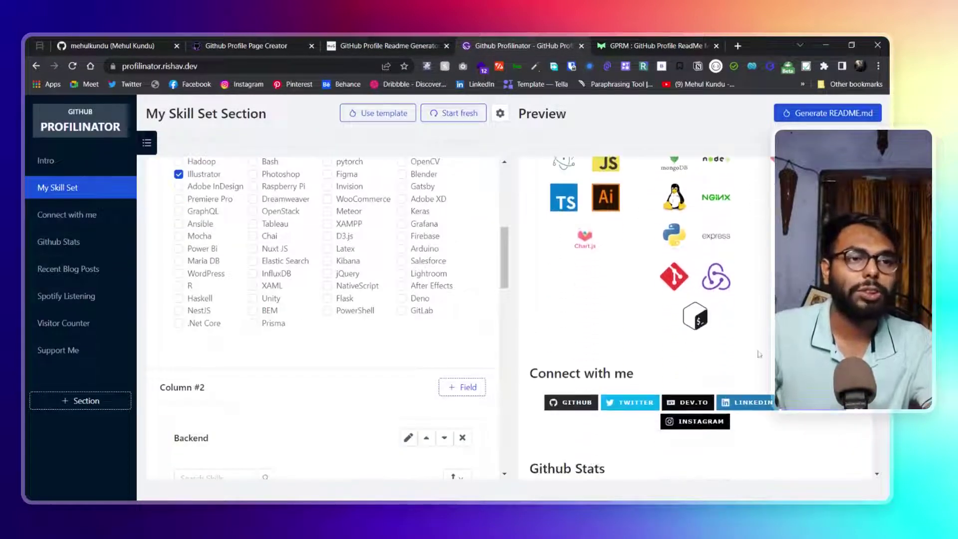
{"action": "scroll", "coordinate": [759, 355], "scroll_direction": "down", "scroll_amount": 2}
{"action": "scroll", "coordinate": [483, 300], "scroll_direction": "down", "scroll_amount": 1}
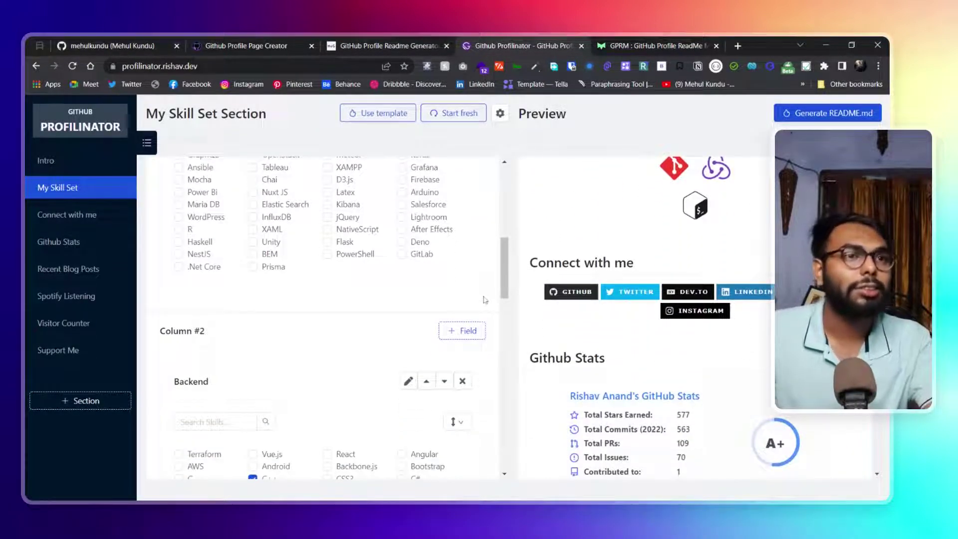
{"action": "scroll", "coordinate": [485, 300], "scroll_direction": "down", "scroll_amount": 1}
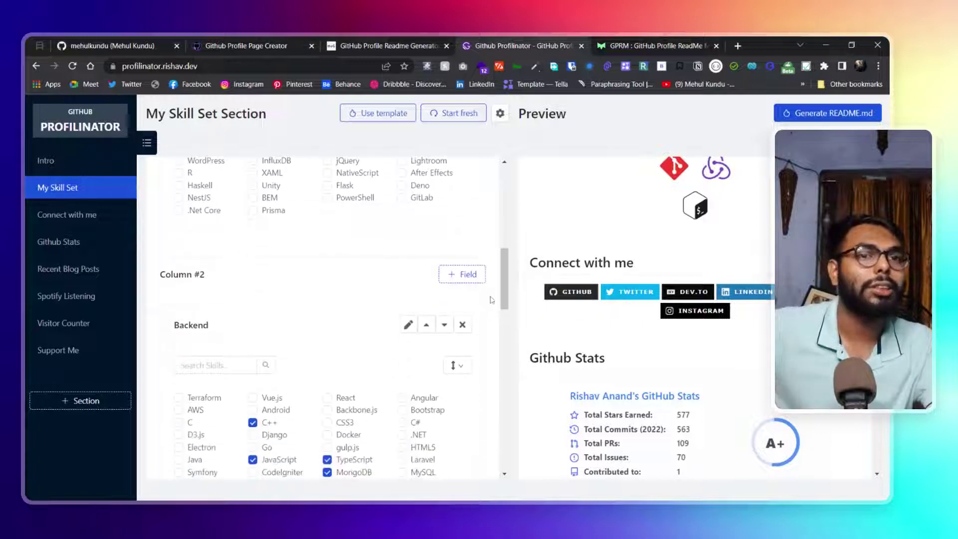
Open the Connect with me section and look over its social profile fields
{"action": "left_click", "coordinate": [90, 215]}
{"action": "scroll", "coordinate": [389, 285], "scroll_direction": "up", "scroll_amount": 10}
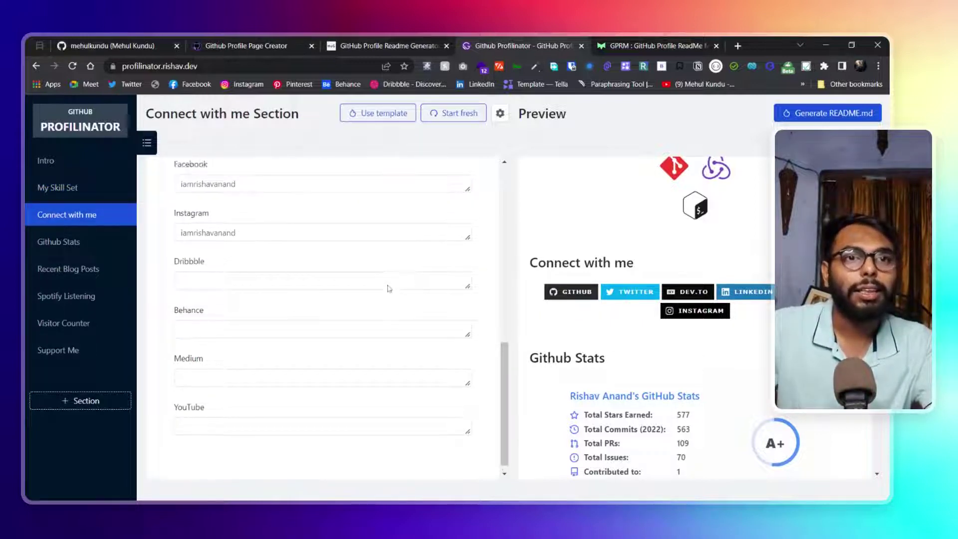
{"action": "scroll", "coordinate": [388, 273], "scroll_direction": "down", "scroll_amount": 10}
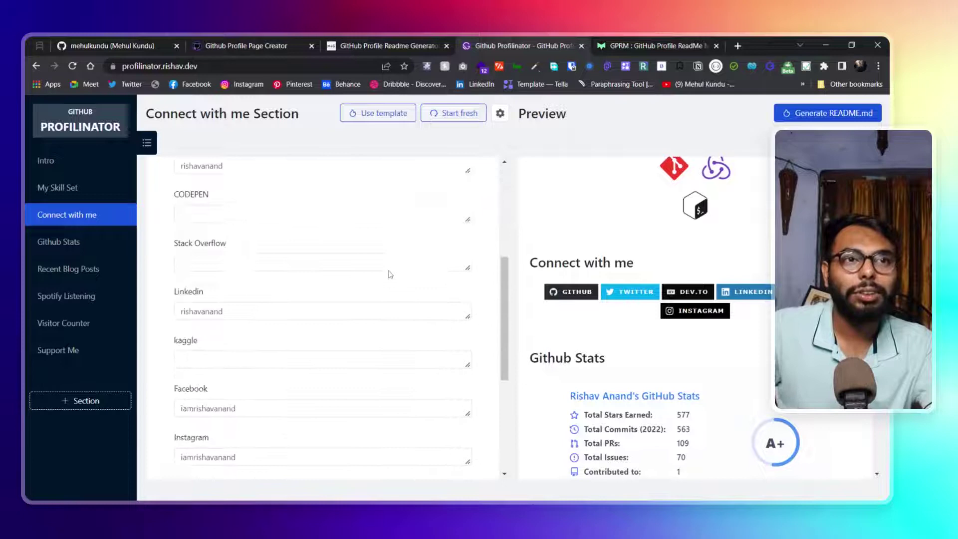
{"action": "scroll", "coordinate": [335, 282], "scroll_direction": "up", "scroll_amount": 10}
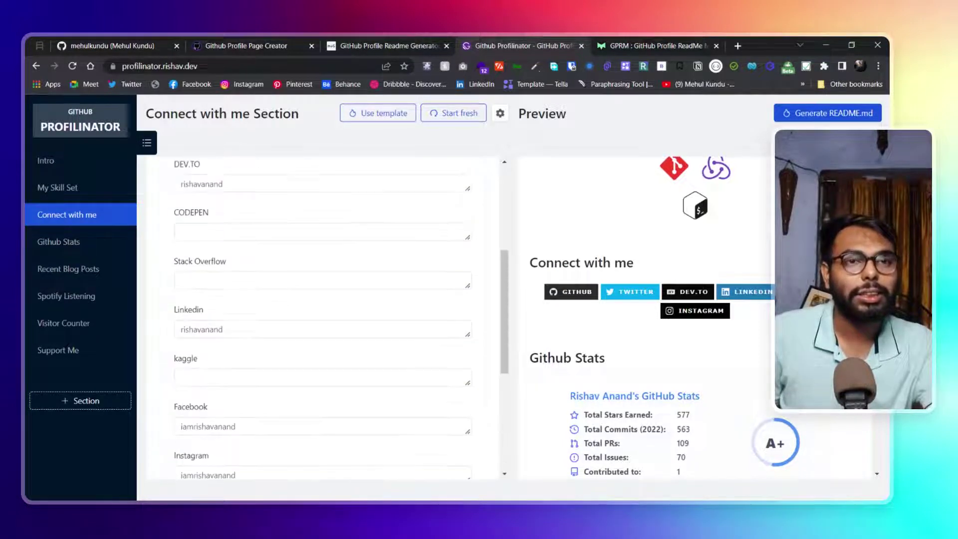
In Github Stats, view the Activity and Language stats variants without changing them, then leave Profilinator
{"action": "left_click", "coordinate": [74, 245]}
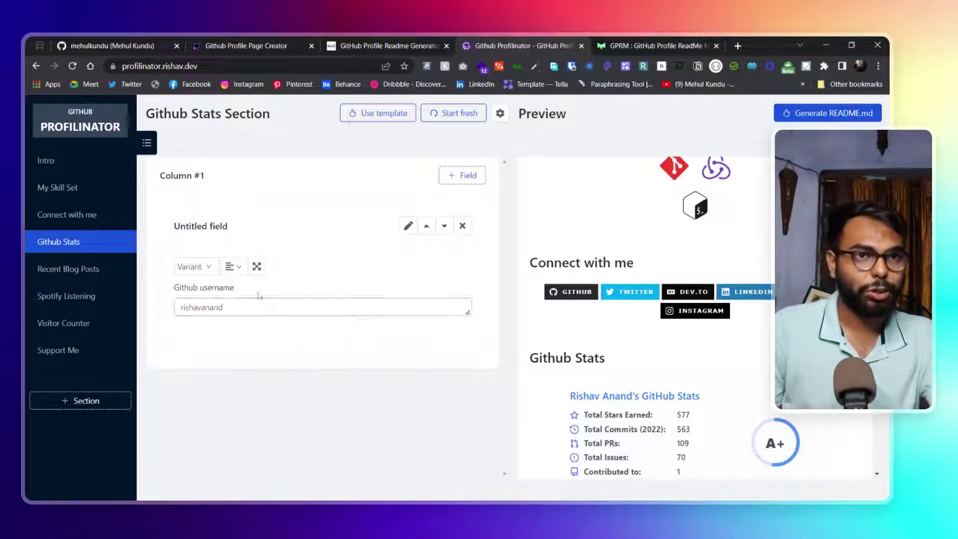
{"action": "left_click", "coordinate": [204, 266]}
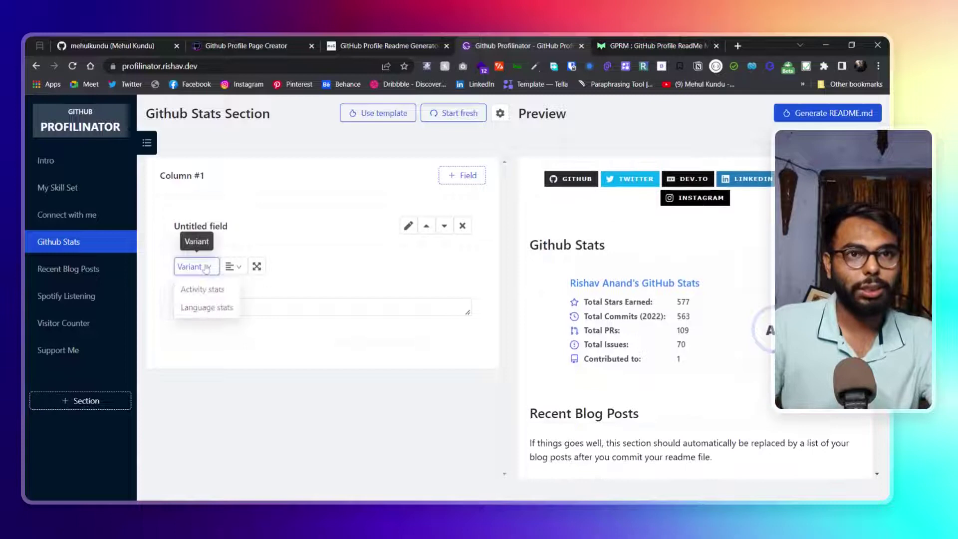
{"action": "left_click", "coordinate": [207, 270]}
{"action": "left_click", "coordinate": [210, 271]}
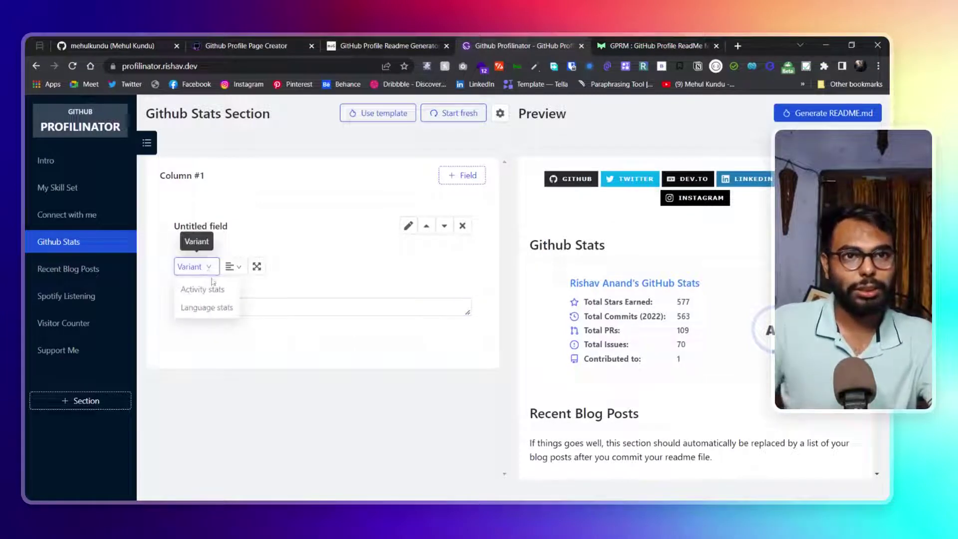
{"action": "left_click", "coordinate": [206, 298]}
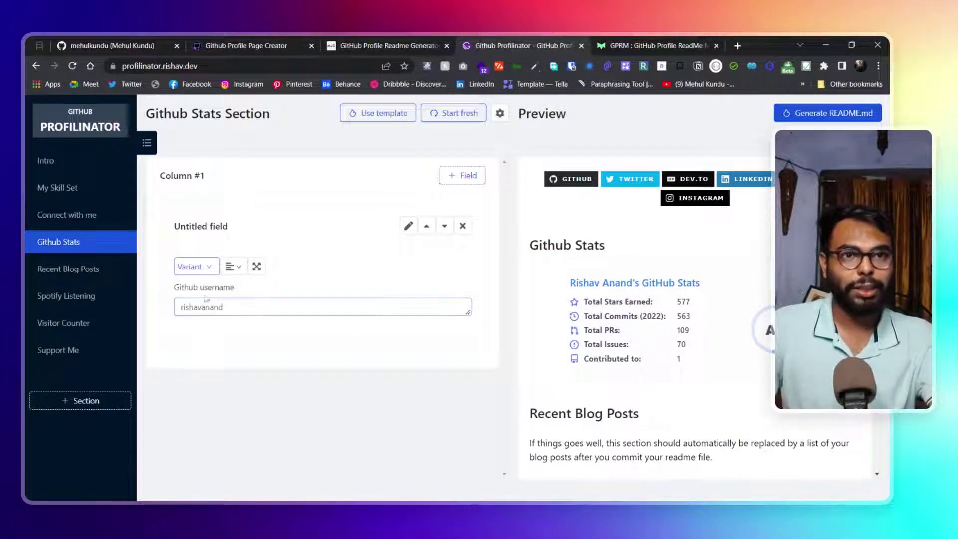
{"action": "left_click", "coordinate": [205, 269]}
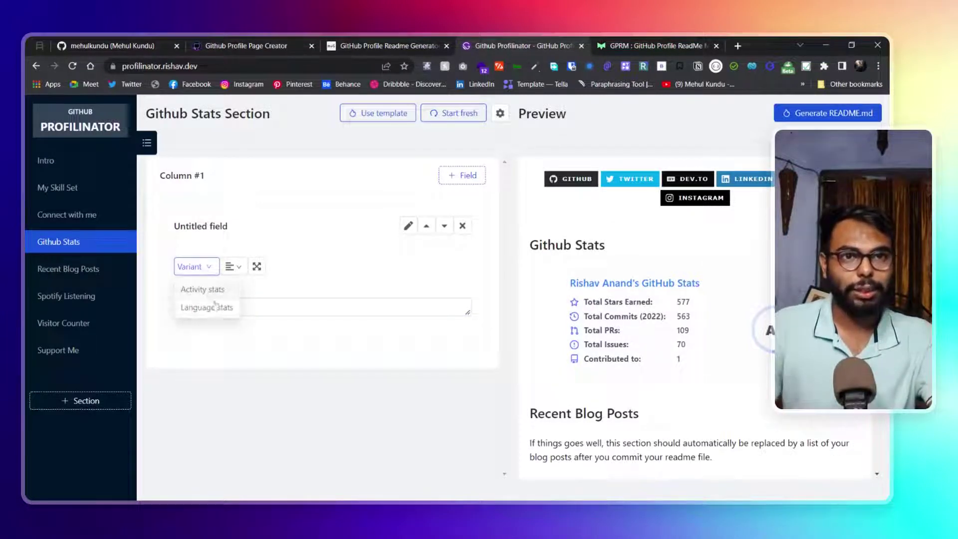
{"action": "left_click", "coordinate": [290, 359]}
{"action": "left_click", "coordinate": [220, 39]}
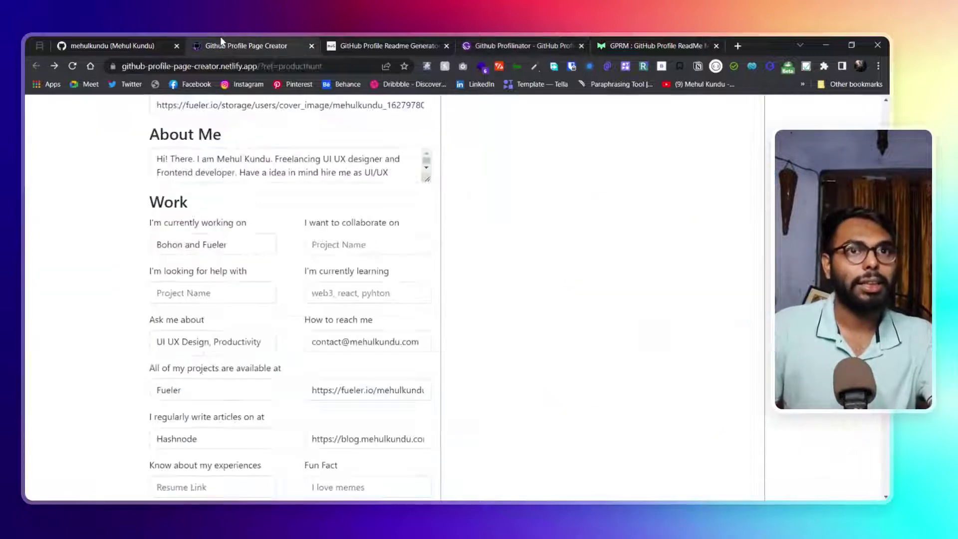
Review the live profile's stats, streak (644 contributions, longest streak 8) and top-languages cards
{"action": "left_click", "coordinate": [115, 42]}
{"action": "scroll", "coordinate": [582, 382], "scroll_direction": "down", "scroll_amount": 5}
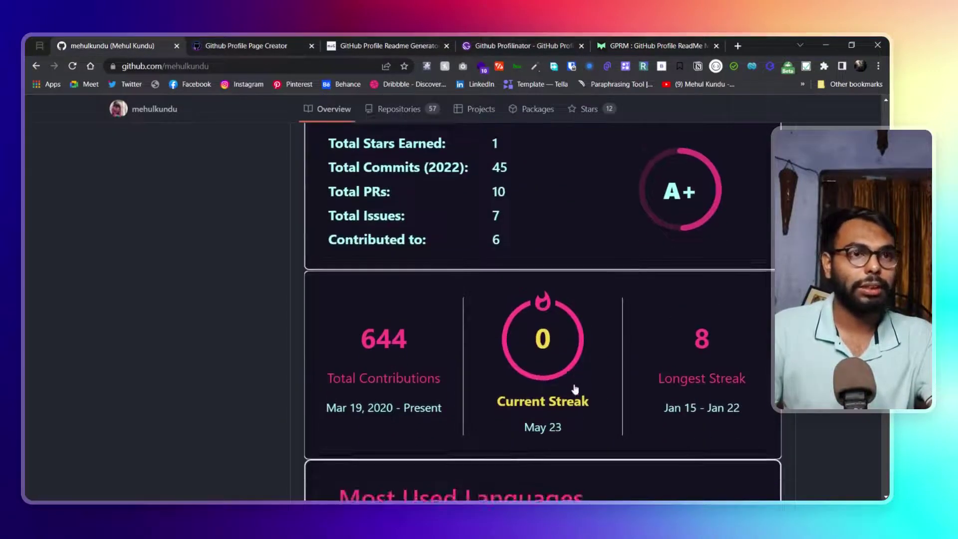
{"action": "scroll", "coordinate": [576, 389], "scroll_direction": "up", "scroll_amount": 2}
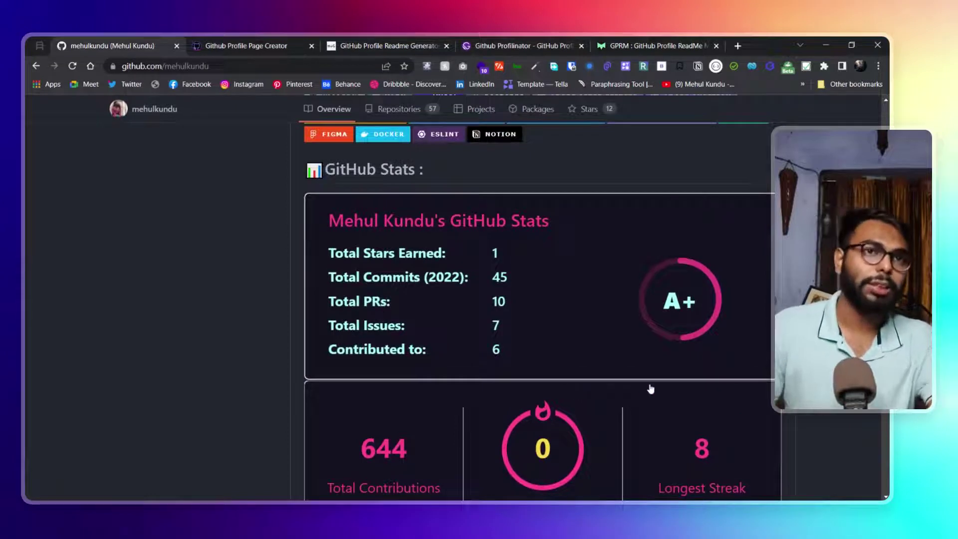
{"action": "scroll", "coordinate": [649, 393], "scroll_direction": "down", "scroll_amount": 1}
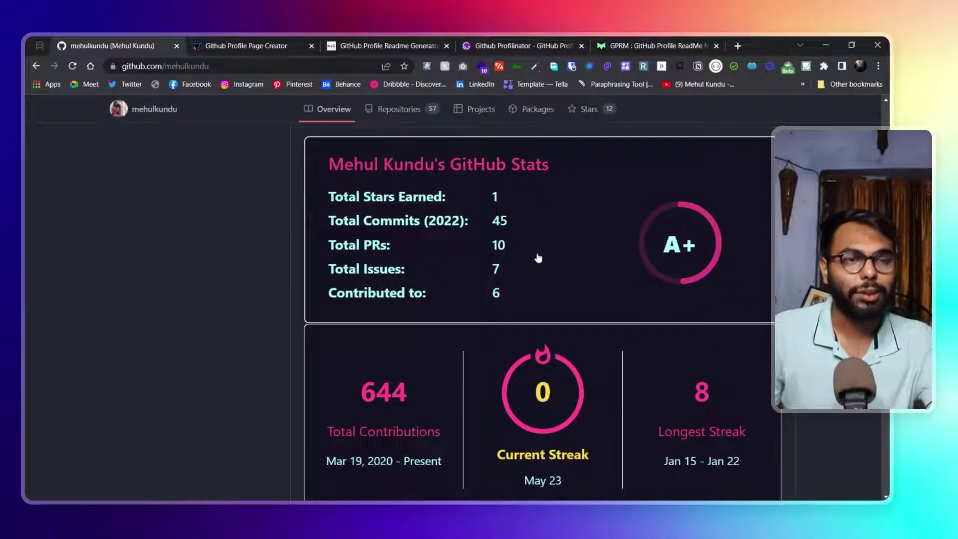
{"action": "scroll", "coordinate": [538, 258], "scroll_direction": "down", "scroll_amount": 3}
{"action": "scroll", "coordinate": [518, 333], "scroll_direction": "down", "scroll_amount": 3}
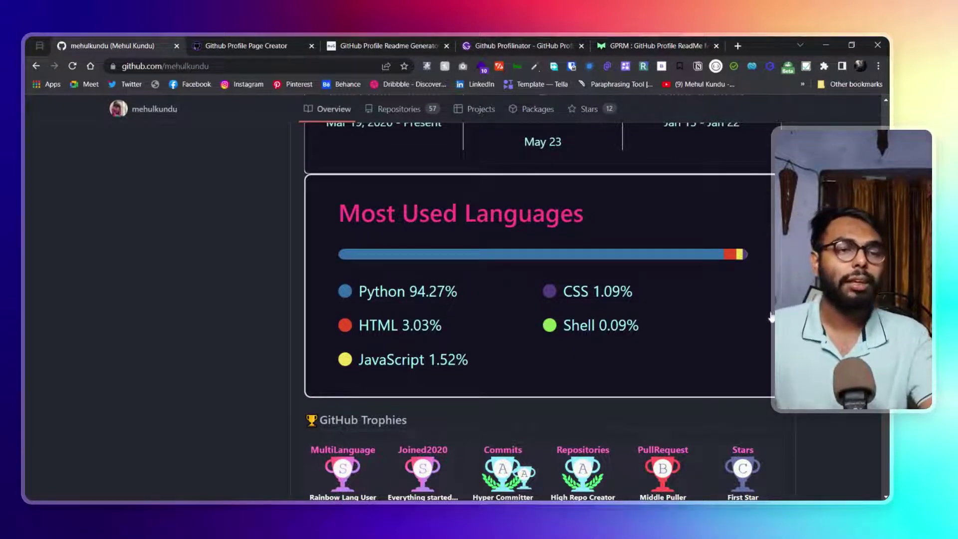
{"action": "scroll", "coordinate": [381, 340], "scroll_direction": "up", "scroll_amount": 5}
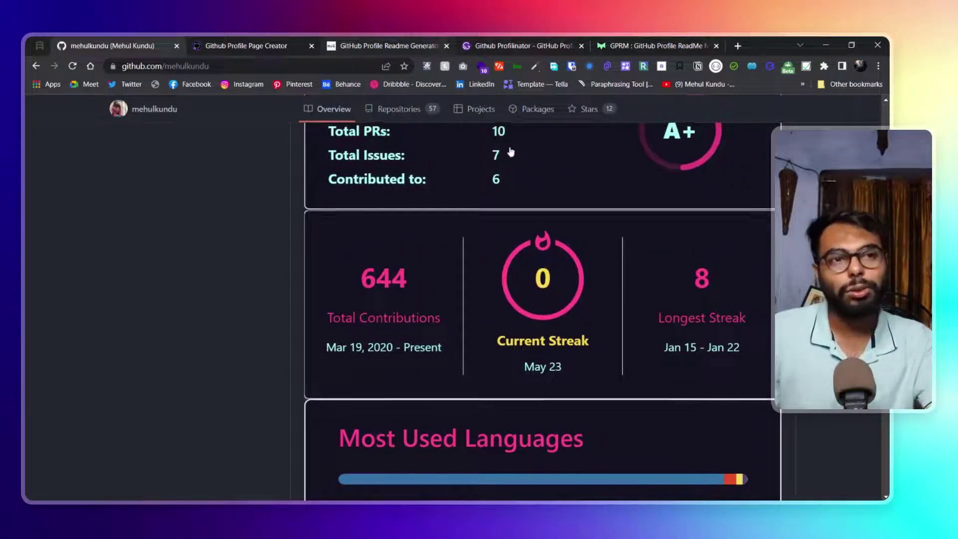
{"action": "scroll", "coordinate": [516, 180], "scroll_direction": "down", "scroll_amount": 5}
{"action": "scroll", "coordinate": [529, 192], "scroll_direction": "up", "scroll_amount": 2}
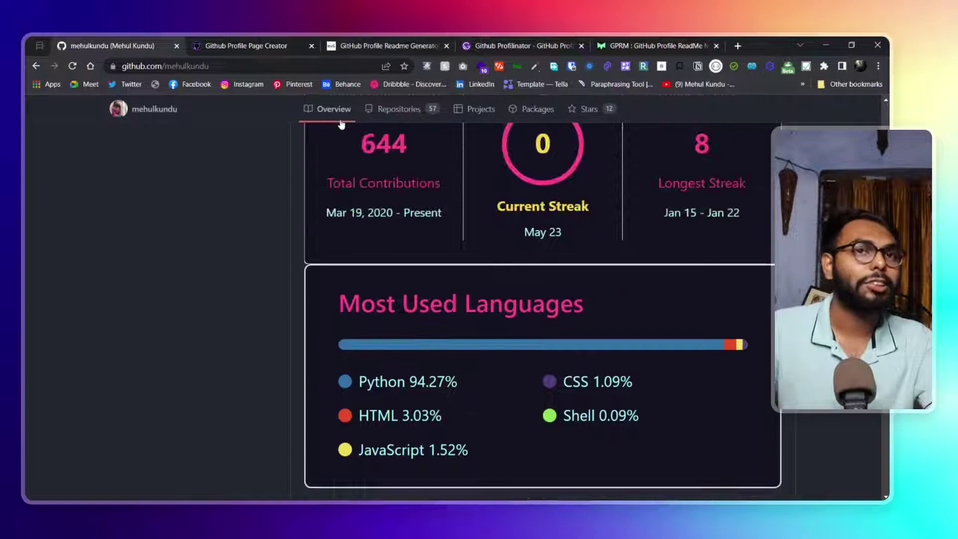
{"action": "left_click", "coordinate": [238, 47]}
Back in Profilinator, view the Recent Blog Posts and Spotify Listening section editors
{"action": "left_click", "coordinate": [499, 45]}
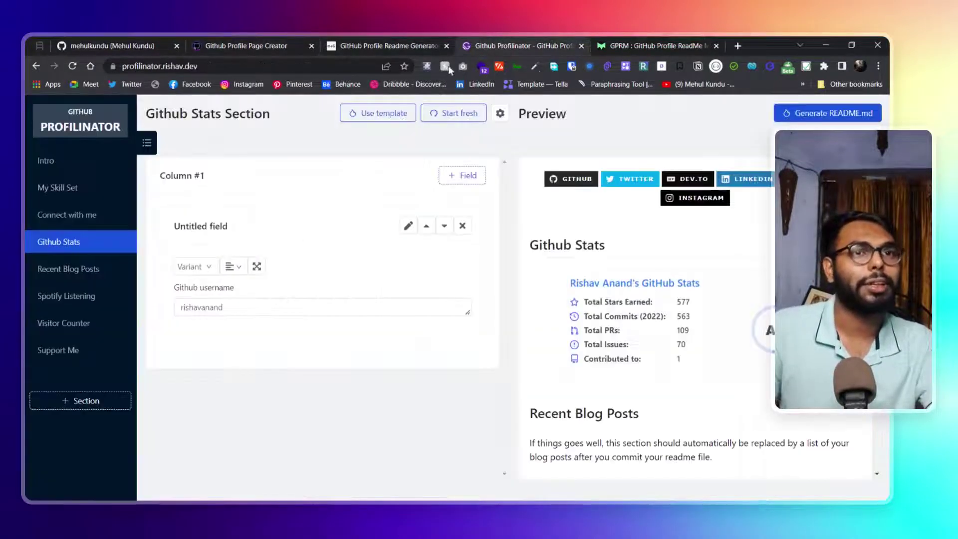
{"action": "left_click", "coordinate": [89, 269]}
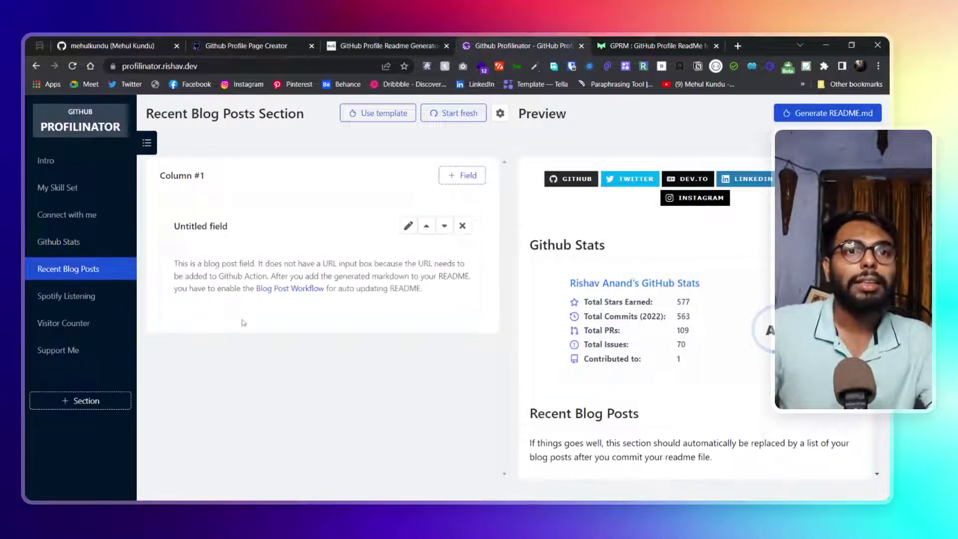
{"action": "scroll", "coordinate": [659, 294], "scroll_direction": "down", "scroll_amount": 3}
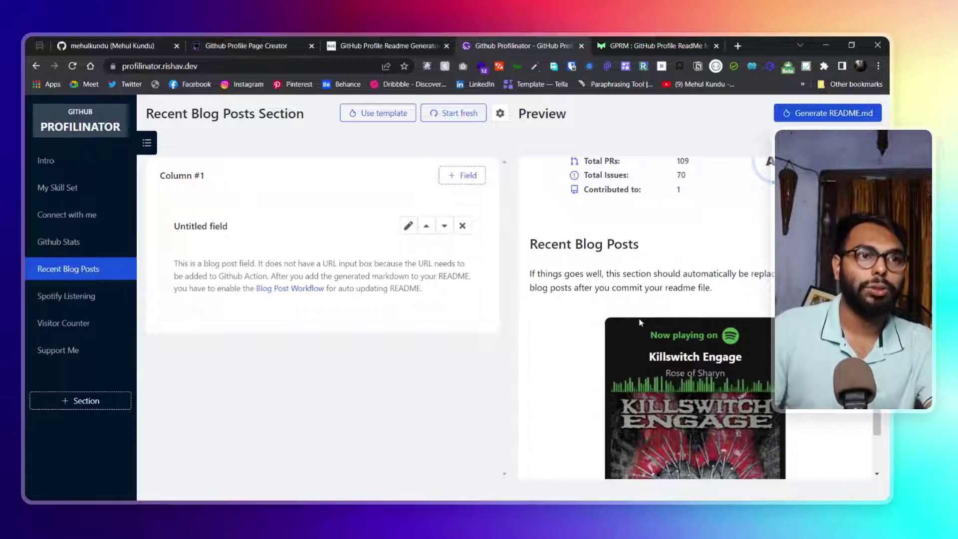
{"action": "left_click", "coordinate": [75, 297]}
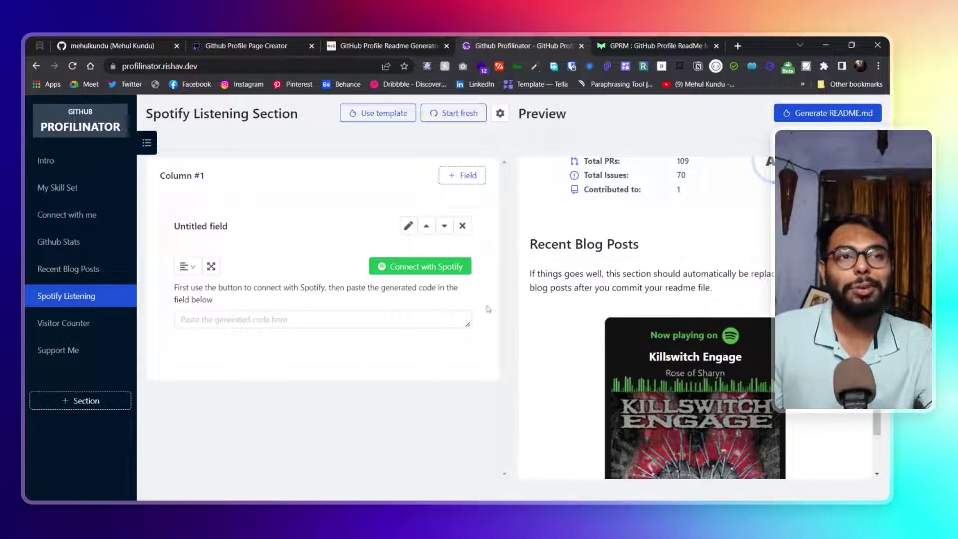
{"action": "scroll", "coordinate": [605, 331], "scroll_direction": "down", "scroll_amount": 2}
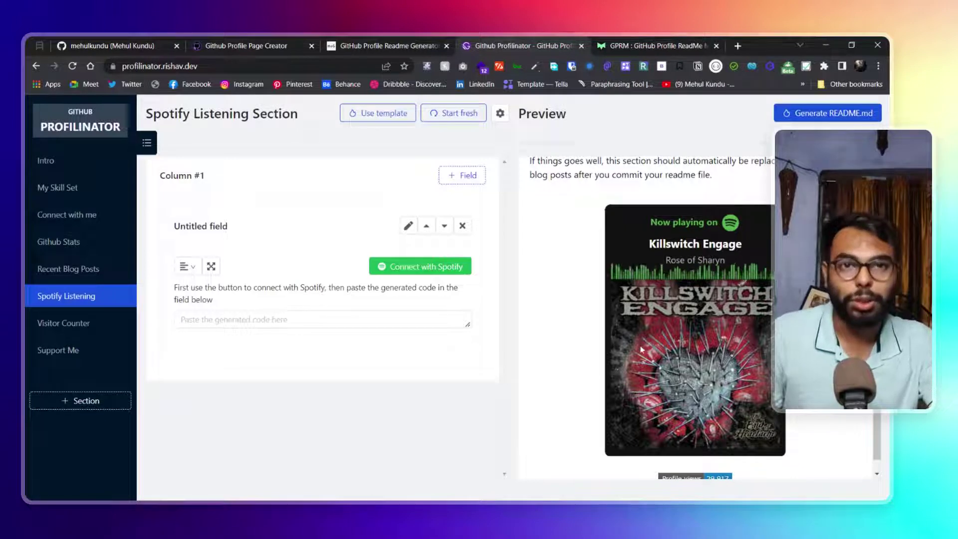
Look over Profilinator's Visitor Counter and Support Me editors, then switch to the GPRM generator
{"action": "left_click", "coordinate": [76, 328]}
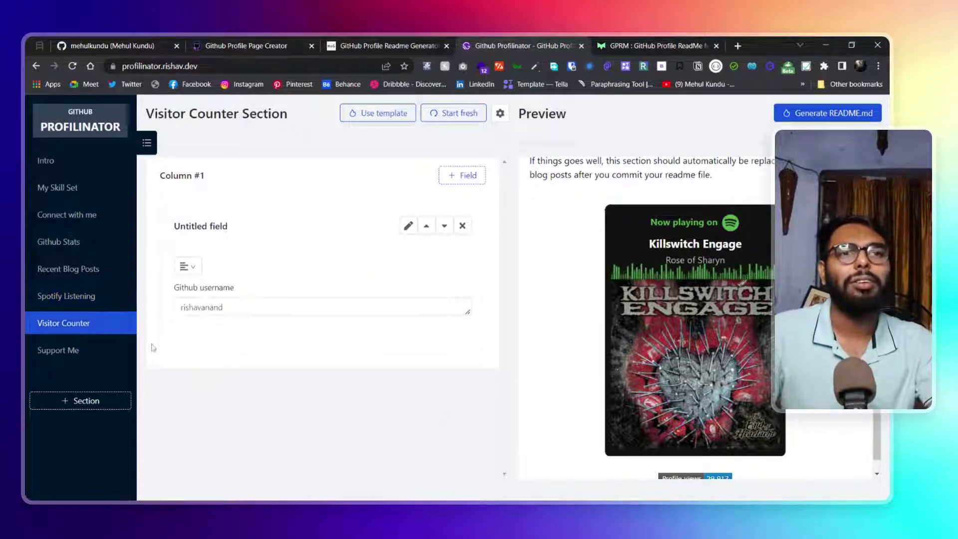
{"action": "scroll", "coordinate": [711, 476], "scroll_direction": "down", "scroll_amount": 1}
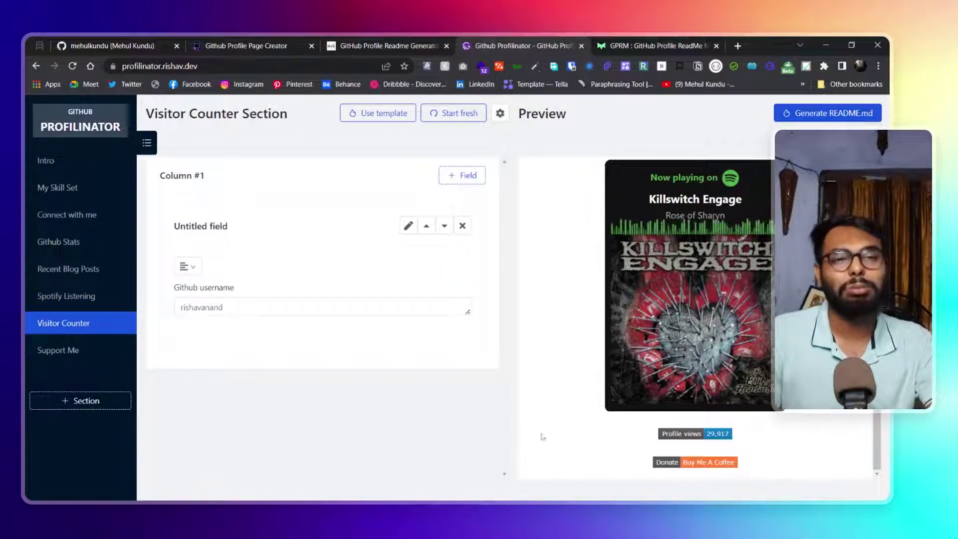
{"action": "left_click", "coordinate": [59, 350]}
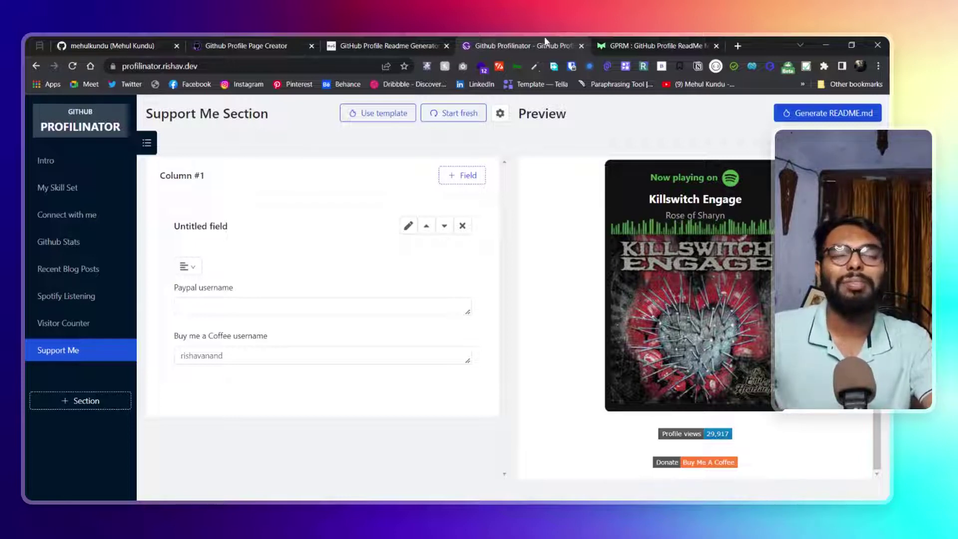
{"action": "left_click", "coordinate": [626, 43]}
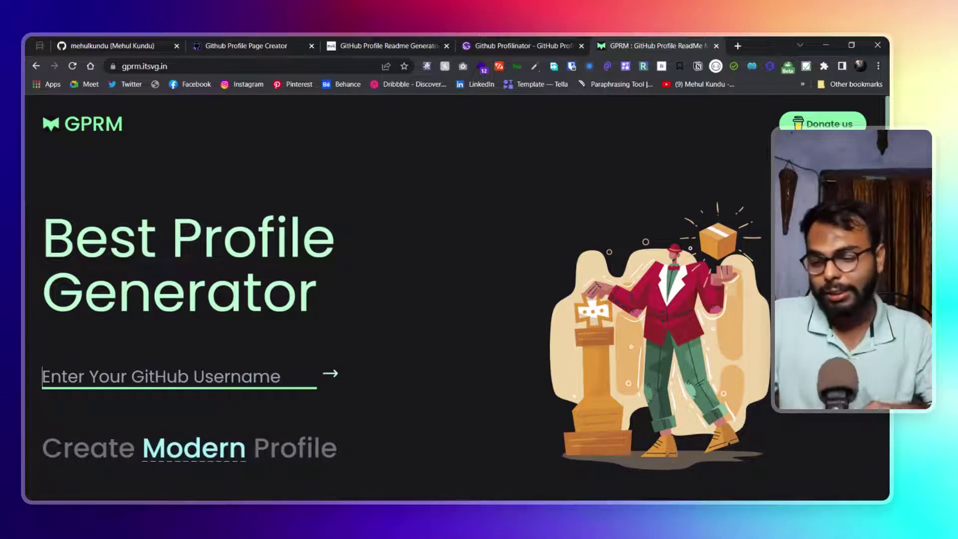
Submit the GitHub username in GPRM to reach the step 1 About Me introduction box
{"action": "type", "text": "mehul"}
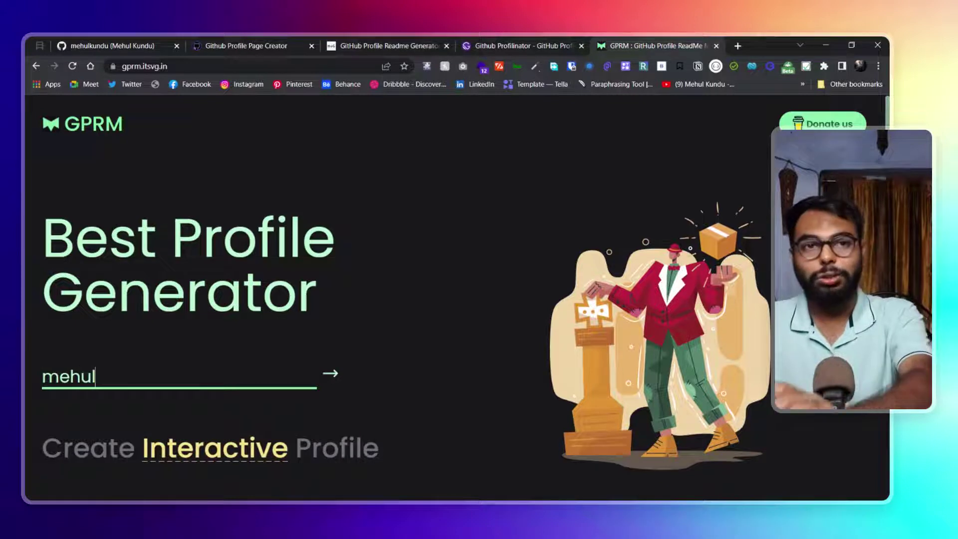
{"action": "type", "text": "kundu"}
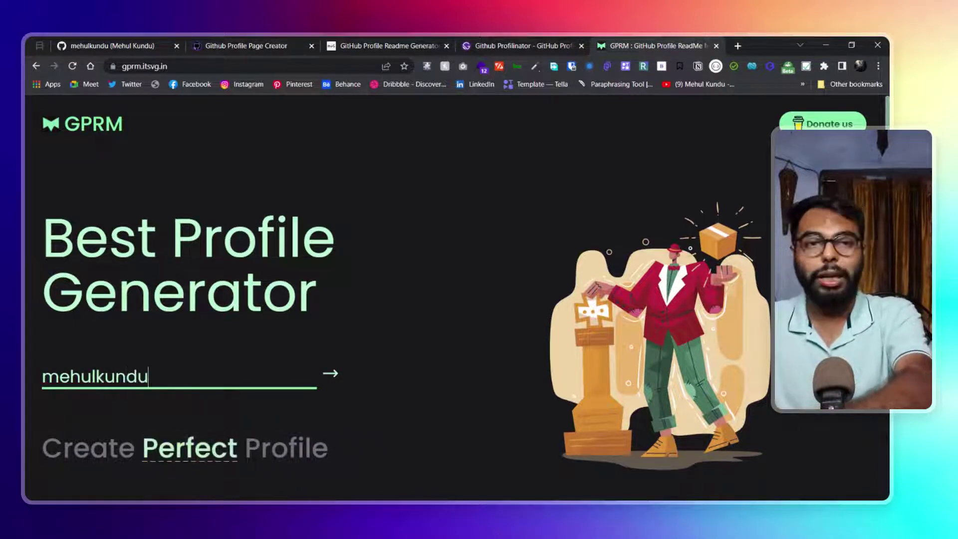
{"action": "left_click", "coordinate": [329, 374]}
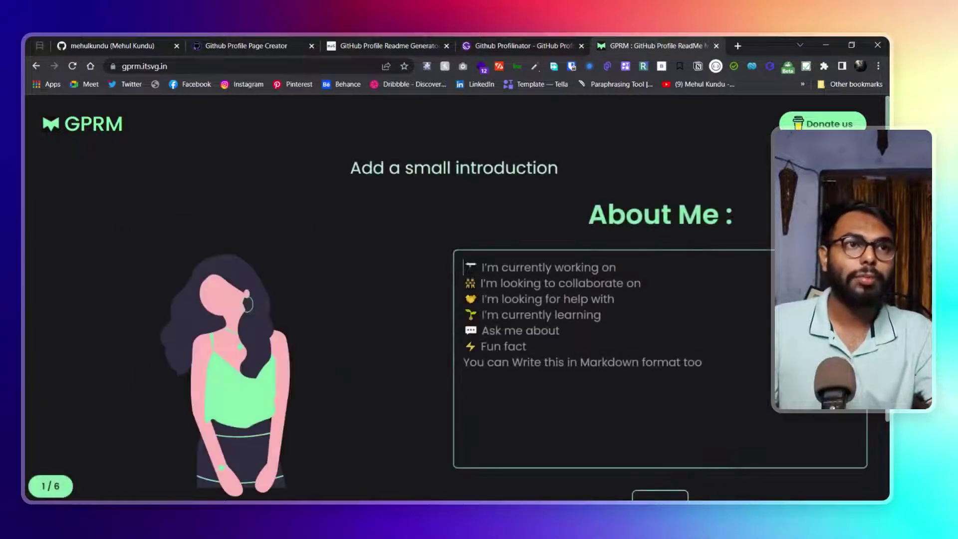
{"action": "scroll", "coordinate": [449, 299], "scroll_direction": "down", "scroll_amount": 1}
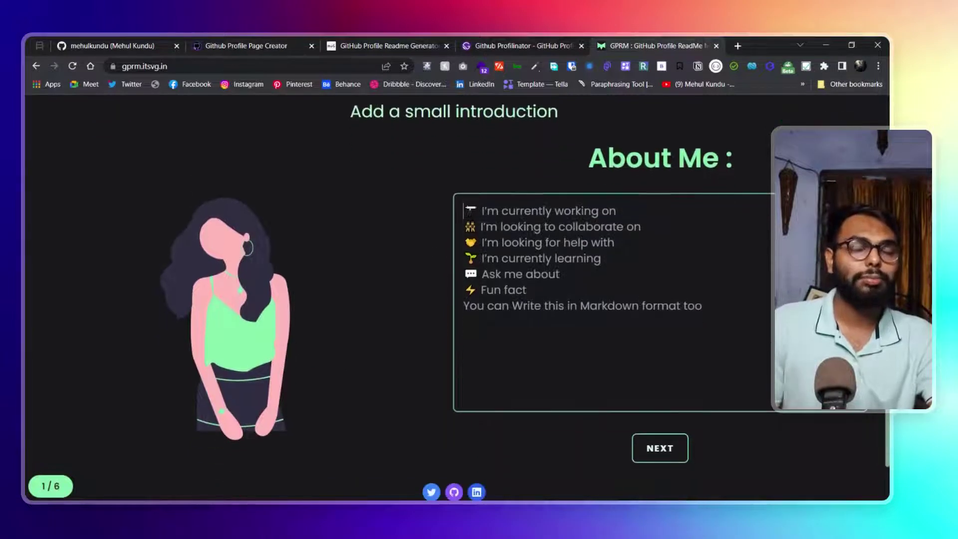
{"action": "scroll", "coordinate": [480, 299], "scroll_direction": "down", "scroll_amount": 1}
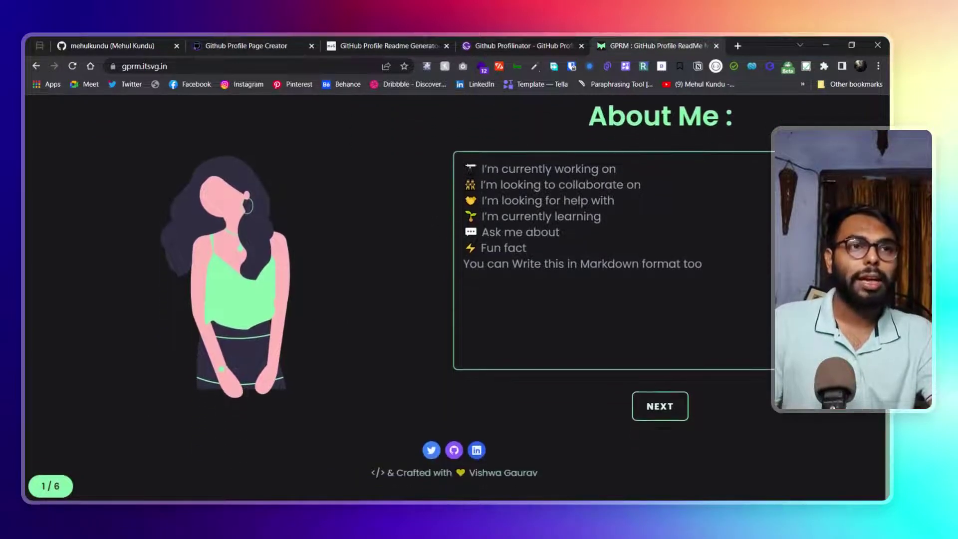
Advance to the Flex your GitHub Stats step and look over the stats cards
{"action": "left_click", "coordinate": [658, 420]}
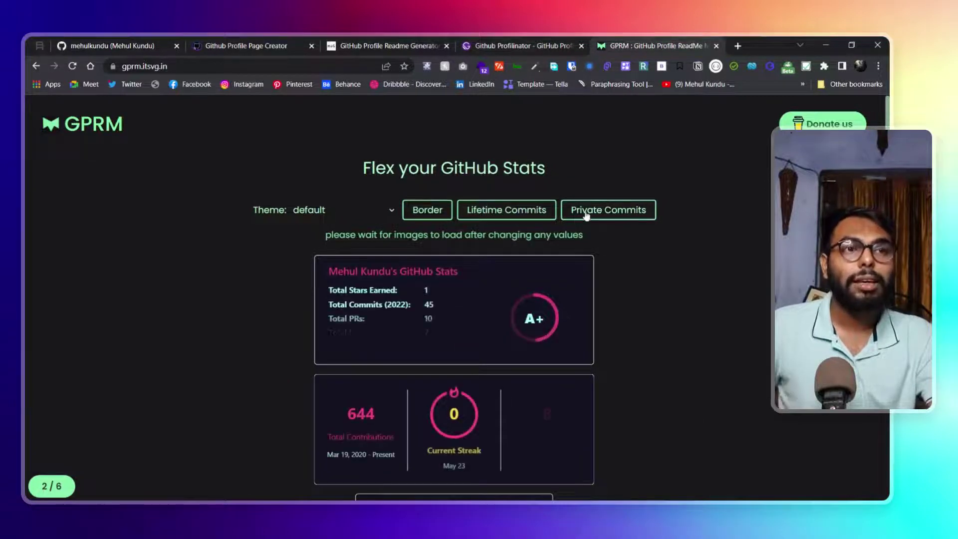
{"action": "scroll", "coordinate": [589, 243], "scroll_direction": "down", "scroll_amount": 3}
{"action": "scroll", "coordinate": [589, 243], "scroll_direction": "down", "scroll_amount": 2}
{"action": "scroll", "coordinate": [588, 252], "scroll_direction": "up", "scroll_amount": 3}
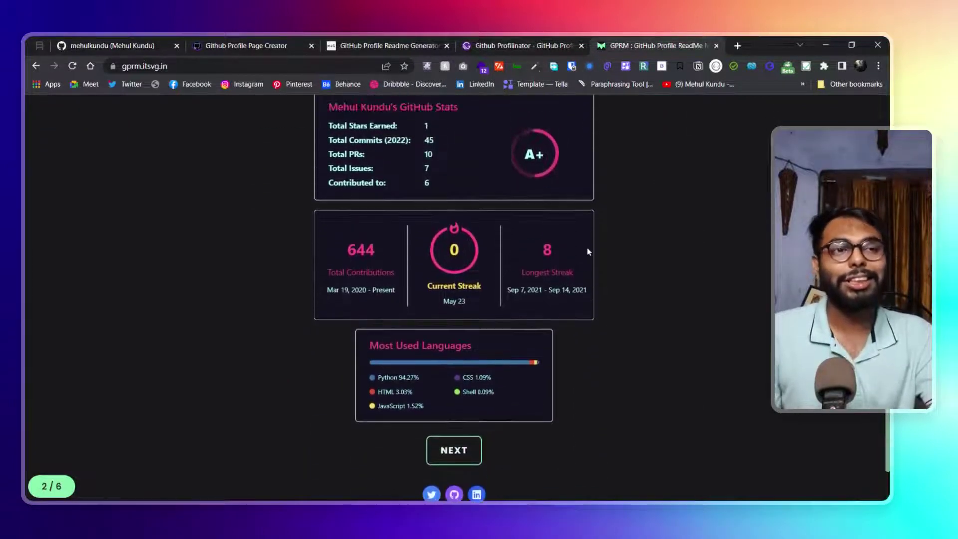
{"action": "scroll", "coordinate": [601, 242], "scroll_direction": "down", "scroll_amount": 3}
{"action": "scroll", "coordinate": [390, 239], "scroll_direction": "up", "scroll_amount": 3}
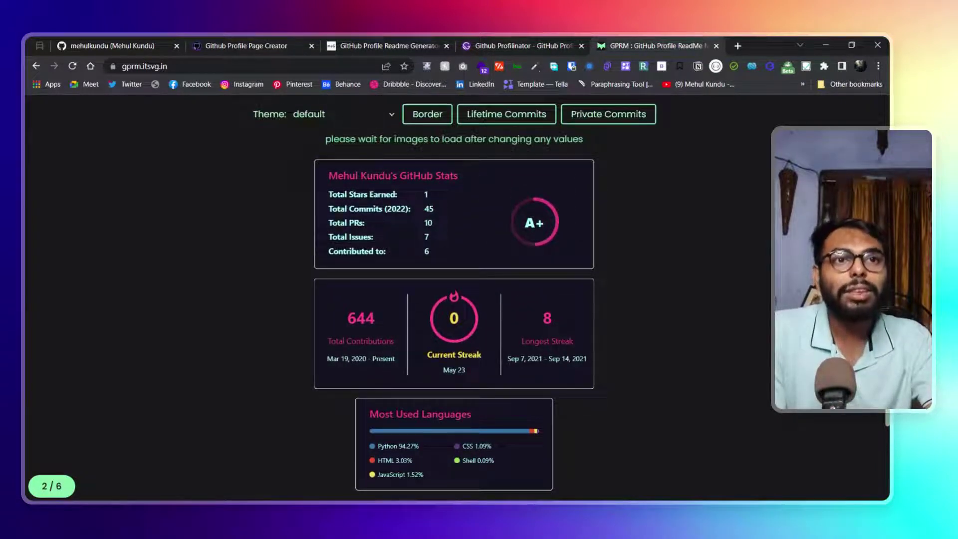
Set the stats cards' theme to highcontrast after first trying material-palenight
{"action": "left_click", "coordinate": [348, 273]}
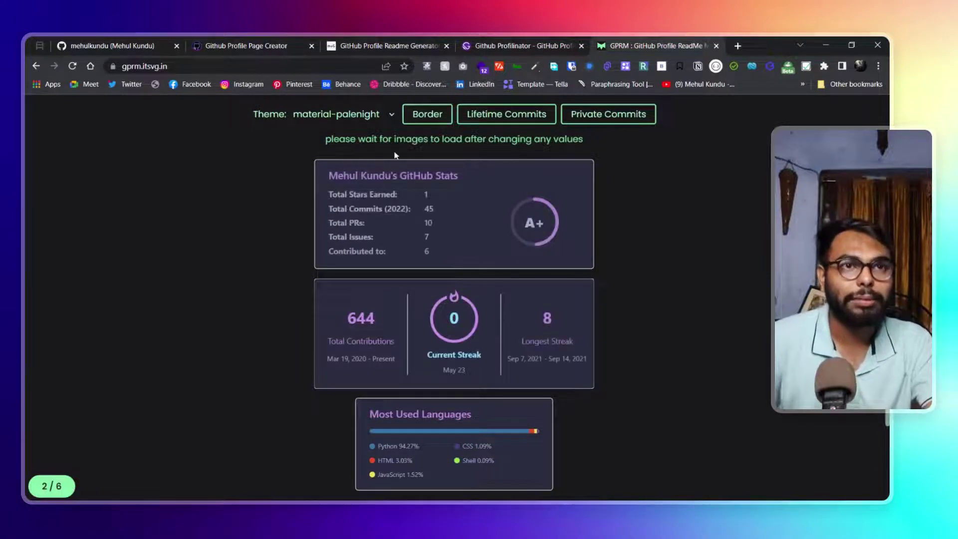
{"action": "left_click", "coordinate": [382, 124]}
{"action": "left_click", "coordinate": [334, 245]}
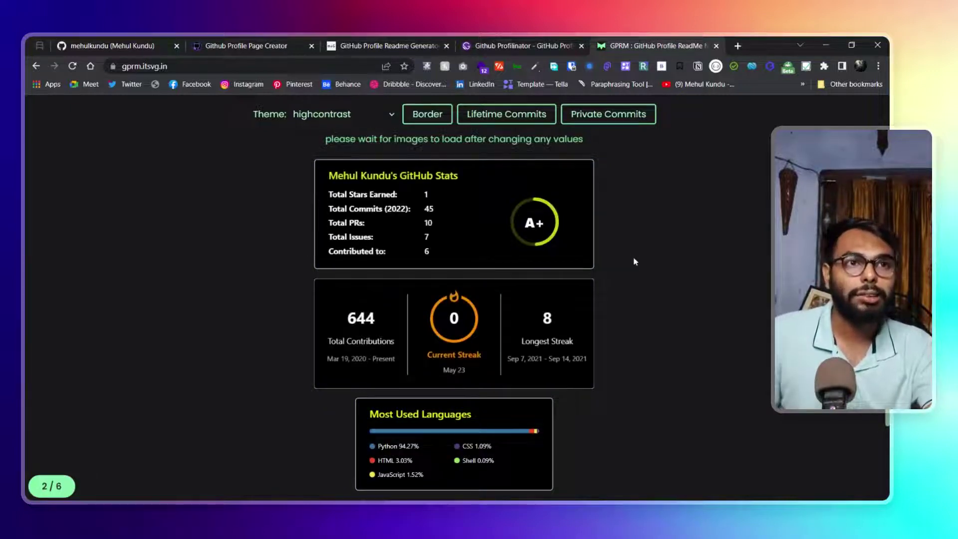
{"action": "scroll", "coordinate": [549, 219], "scroll_direction": "up", "scroll_amount": 2}
Hide the stats card borders, show lifetime commit totals, and switch the theme to tokyonight
{"action": "left_click", "coordinate": [436, 219]}
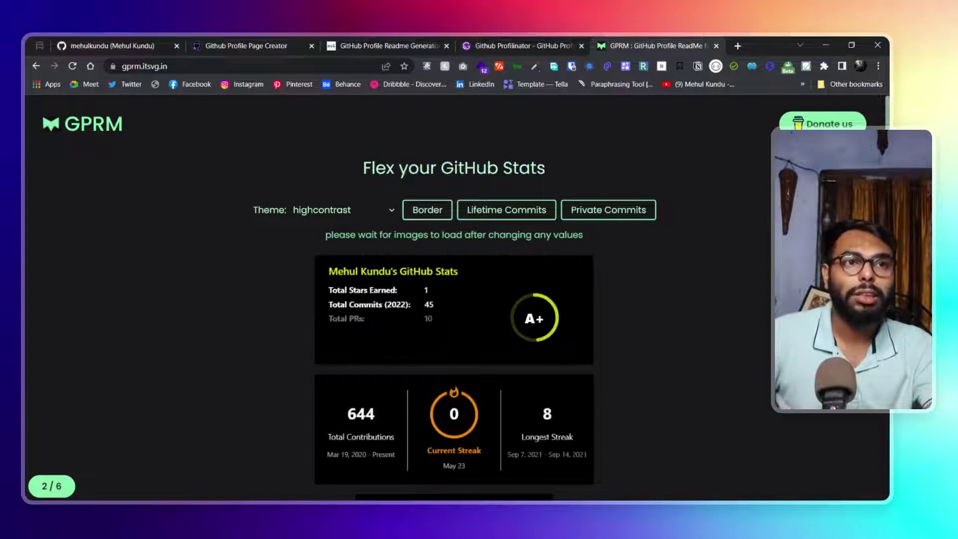
{"action": "scroll", "coordinate": [407, 317], "scroll_direction": "down", "scroll_amount": 5}
{"action": "scroll", "coordinate": [407, 316], "scroll_direction": "up", "scroll_amount": 5}
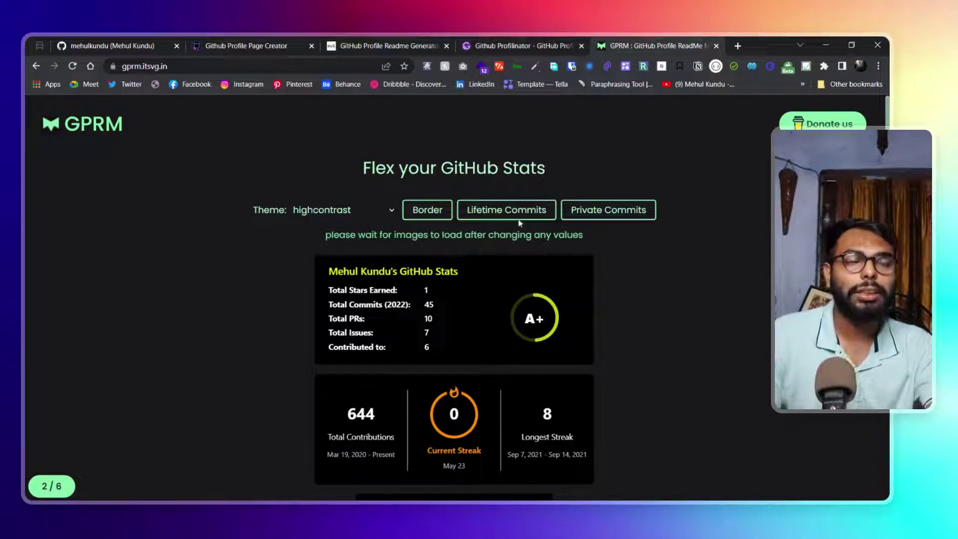
{"action": "left_click", "coordinate": [521, 220]}
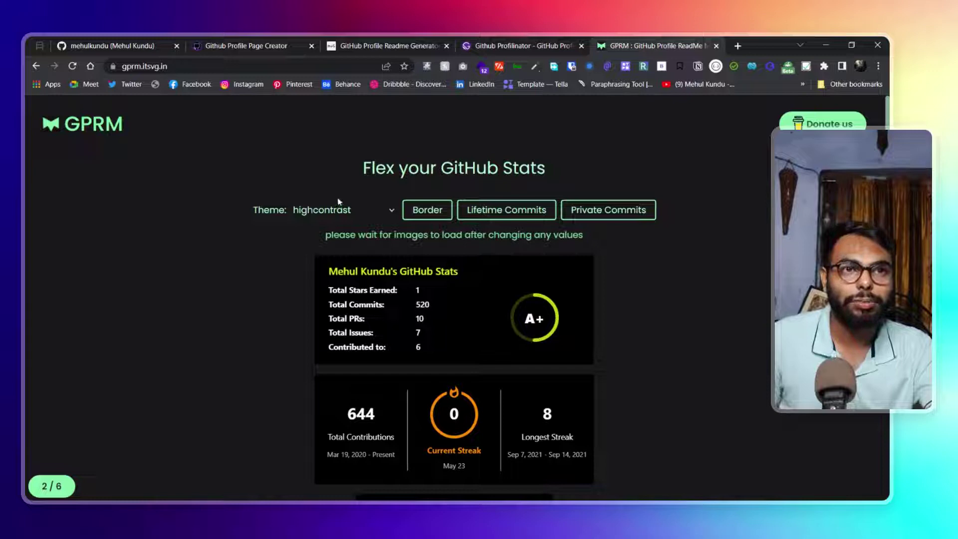
{"action": "left_click", "coordinate": [340, 220]}
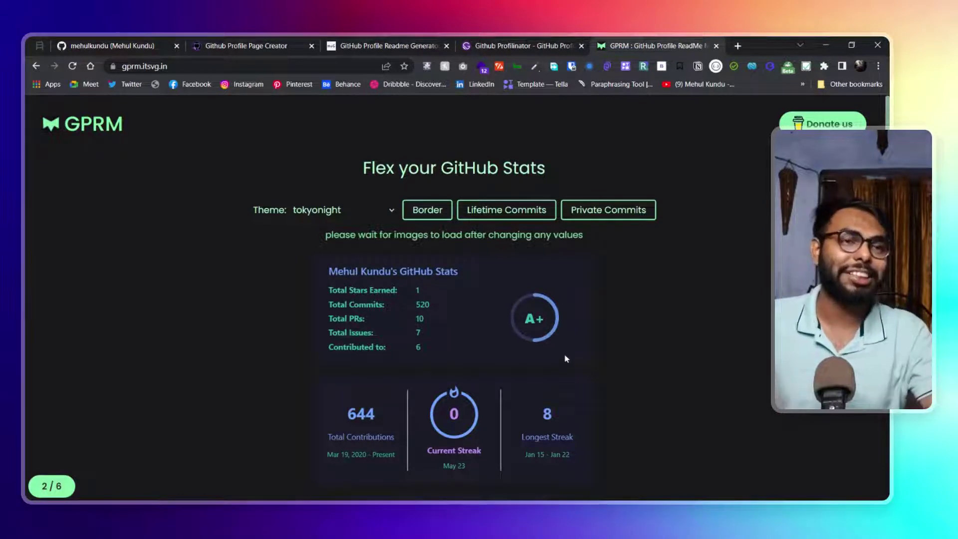
{"action": "scroll", "coordinate": [562, 361], "scroll_direction": "down", "scroll_amount": 3}
Compare the stats with the live GitHub profile and Profilinator, then continue to GPRM's social links step
{"action": "left_click", "coordinate": [85, 44]}
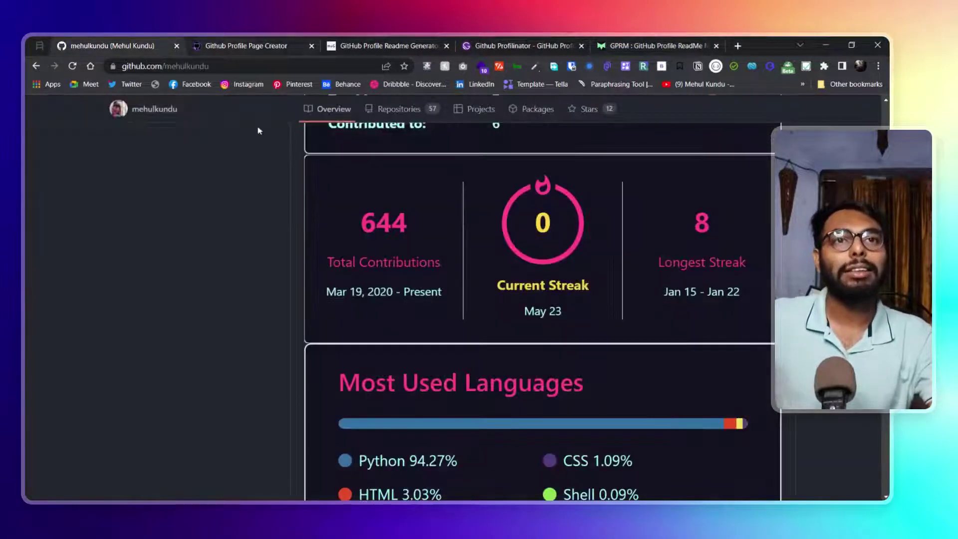
{"action": "scroll", "coordinate": [426, 336], "scroll_direction": "down", "scroll_amount": 2}
{"action": "scroll", "coordinate": [553, 305], "scroll_direction": "up", "scroll_amount": 1}
{"action": "scroll", "coordinate": [553, 305], "scroll_direction": "up", "scroll_amount": 1}
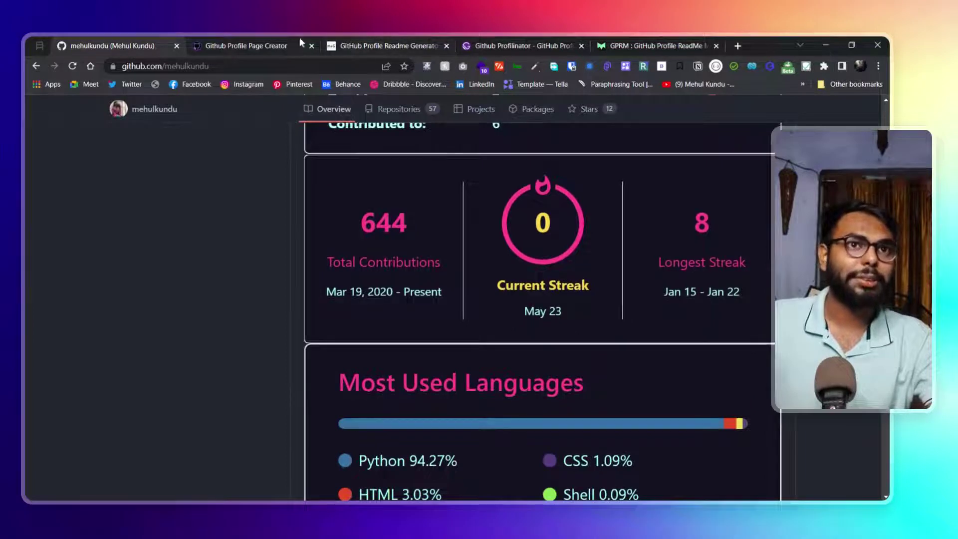
{"action": "left_click", "coordinate": [522, 45]}
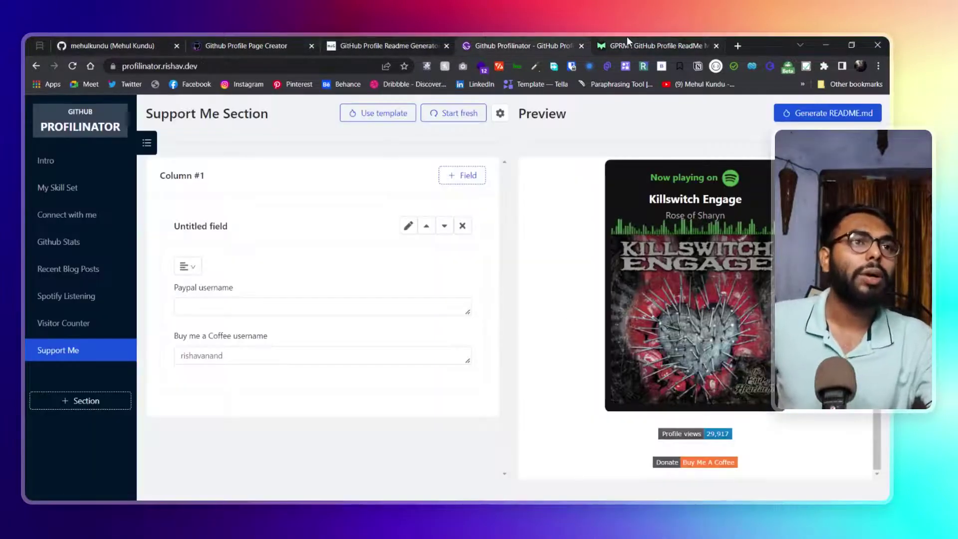
{"action": "left_click", "coordinate": [644, 45]}
{"action": "scroll", "coordinate": [482, 425], "scroll_direction": "down", "scroll_amount": 1}
{"action": "left_click", "coordinate": [453, 403]}
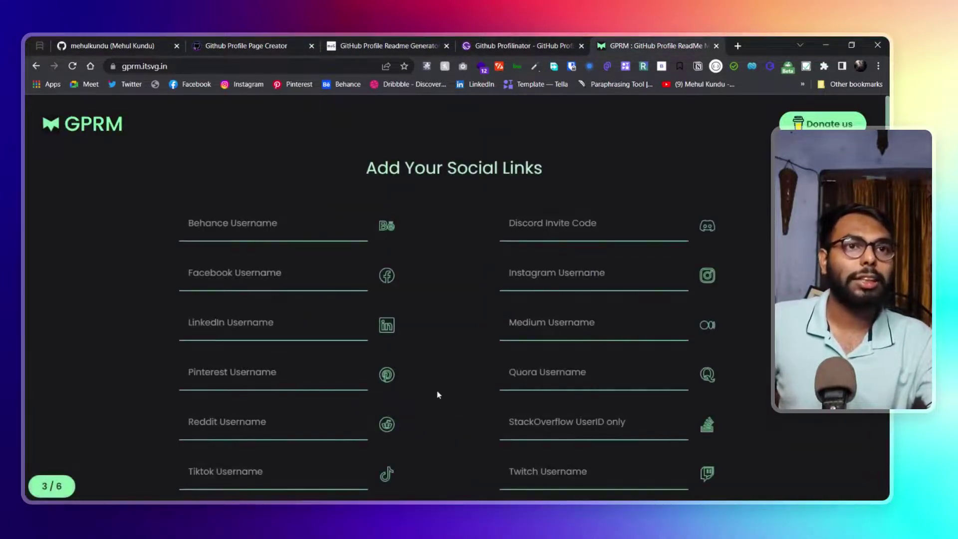
Review GPRM's social links form against the other README generator's social fields
{"action": "scroll", "coordinate": [438, 394], "scroll_direction": "down", "scroll_amount": 1}
{"action": "scroll", "coordinate": [454, 300], "scroll_direction": "down", "scroll_amount": 3}
{"action": "scroll", "coordinate": [454, 300], "scroll_direction": "up", "scroll_amount": 3}
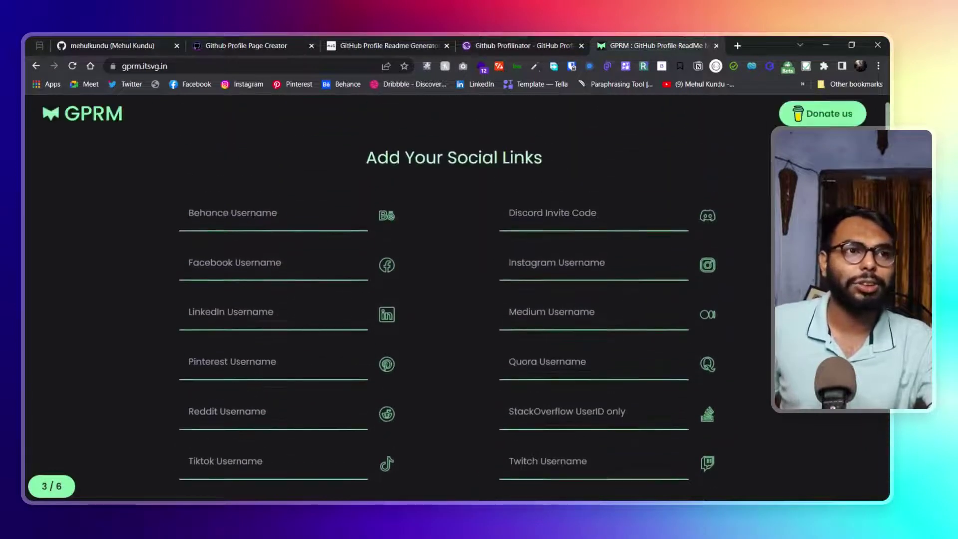
{"action": "scroll", "coordinate": [454, 300], "scroll_direction": "down", "scroll_amount": 1}
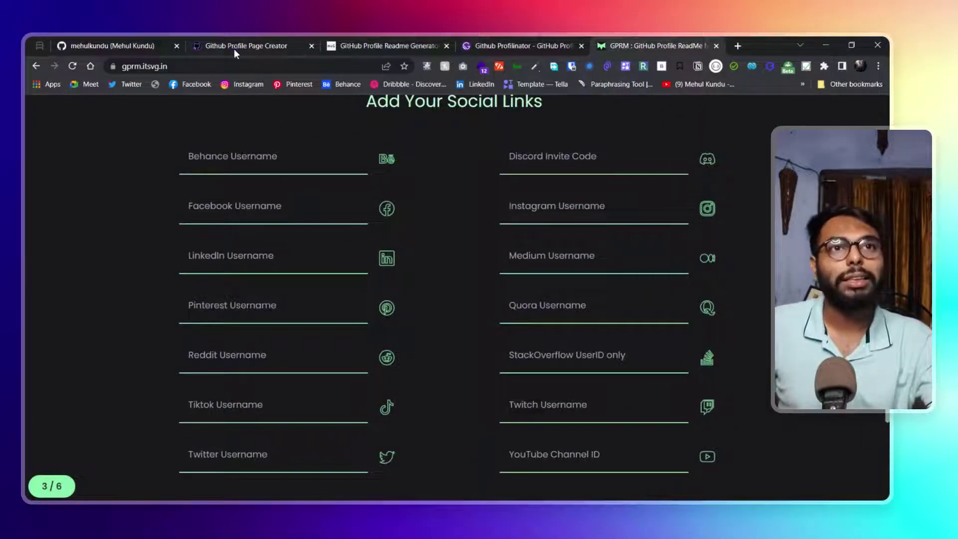
{"action": "left_click", "coordinate": [379, 45]}
{"action": "scroll", "coordinate": [398, 327], "scroll_direction": "up", "scroll_amount": 15}
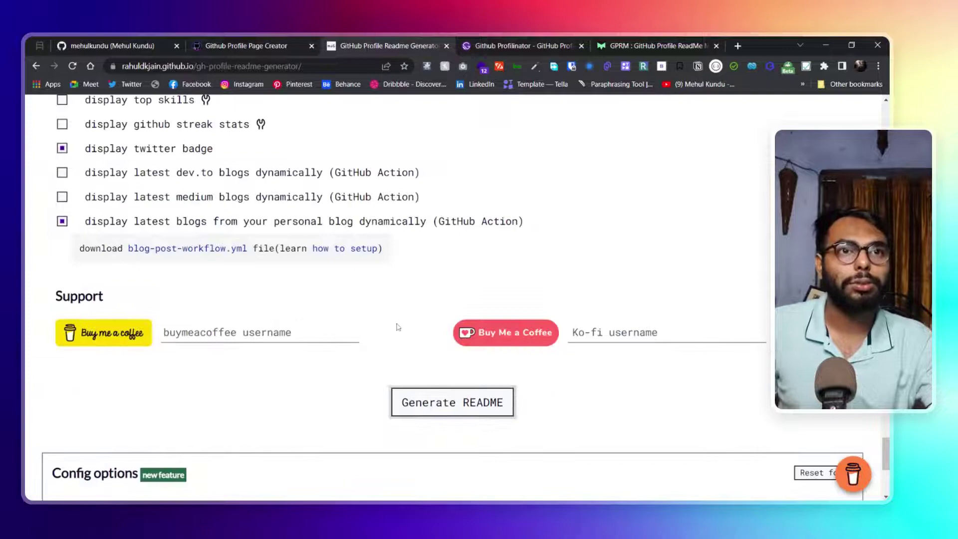
{"action": "scroll", "coordinate": [395, 327], "scroll_direction": "up", "scroll_amount": 2}
{"action": "scroll", "coordinate": [258, 199], "scroll_direction": "down", "scroll_amount": 5}
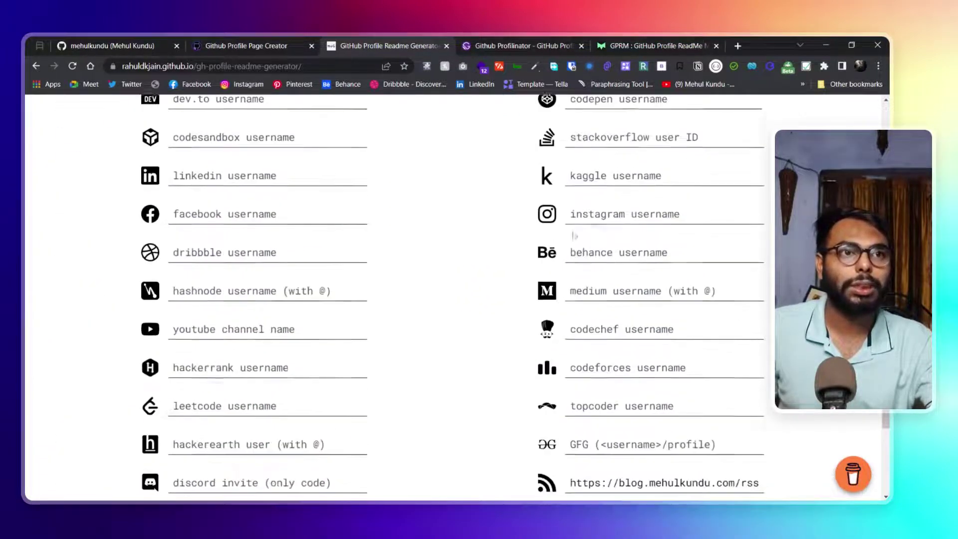
{"action": "scroll", "coordinate": [670, 318], "scroll_direction": "up", "scroll_amount": 5}
{"action": "scroll", "coordinate": [535, 261], "scroll_direction": "down", "scroll_amount": 3}
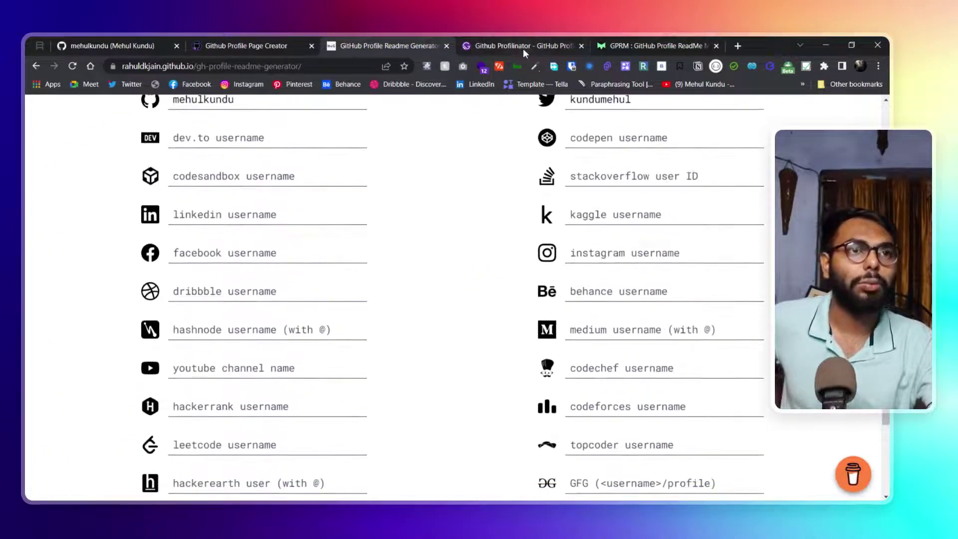
Check Profilinator once more, then continue past social links to the Add Tech step
{"action": "left_click", "coordinate": [522, 46]}
{"action": "left_click", "coordinate": [650, 45]}
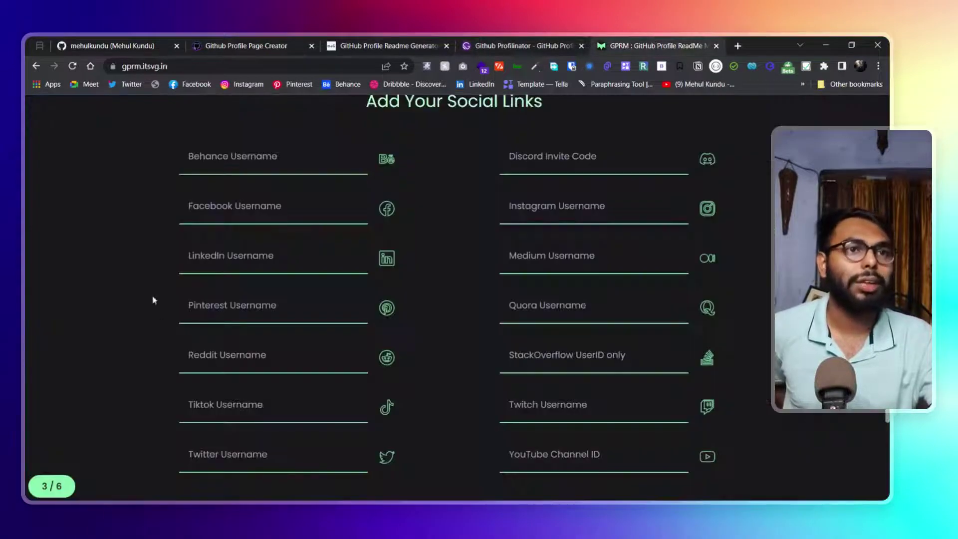
{"action": "scroll", "coordinate": [413, 293], "scroll_direction": "down", "scroll_amount": 3}
{"action": "left_click", "coordinate": [469, 404]}
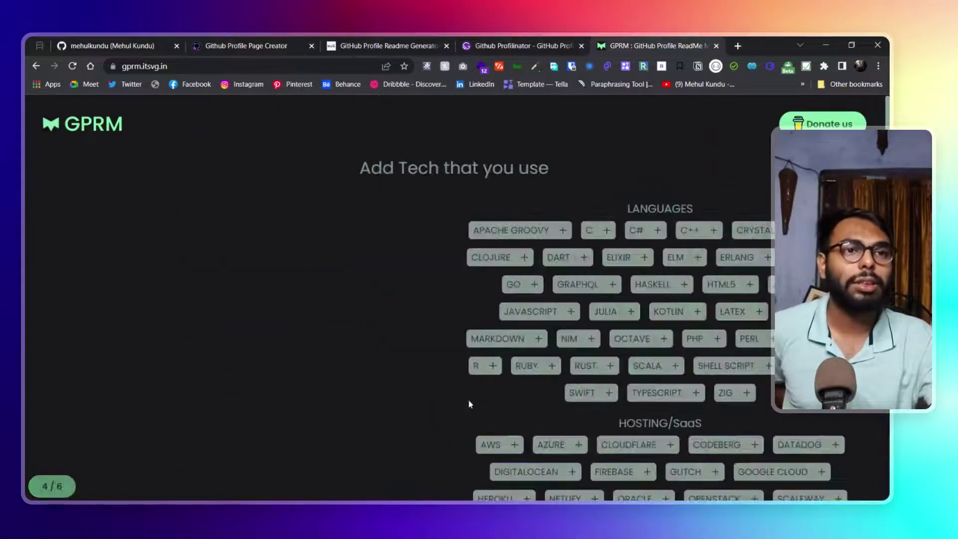
Try the Flat, Flat Square and Plastic badge styles, then settle back on For the badge
{"action": "scroll", "coordinate": [469, 404], "scroll_direction": "down", "scroll_amount": 15}
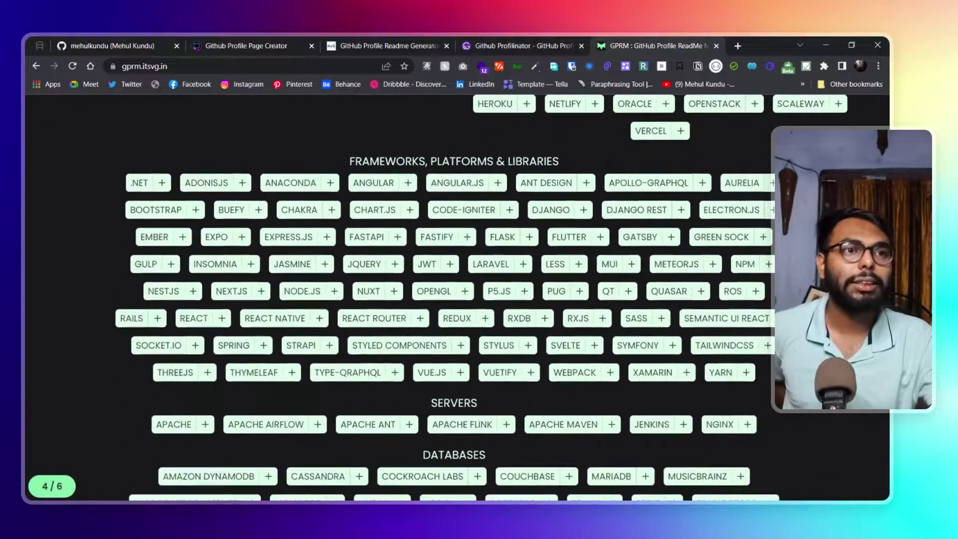
{"action": "scroll", "coordinate": [258, 291], "scroll_direction": "up", "scroll_amount": 6}
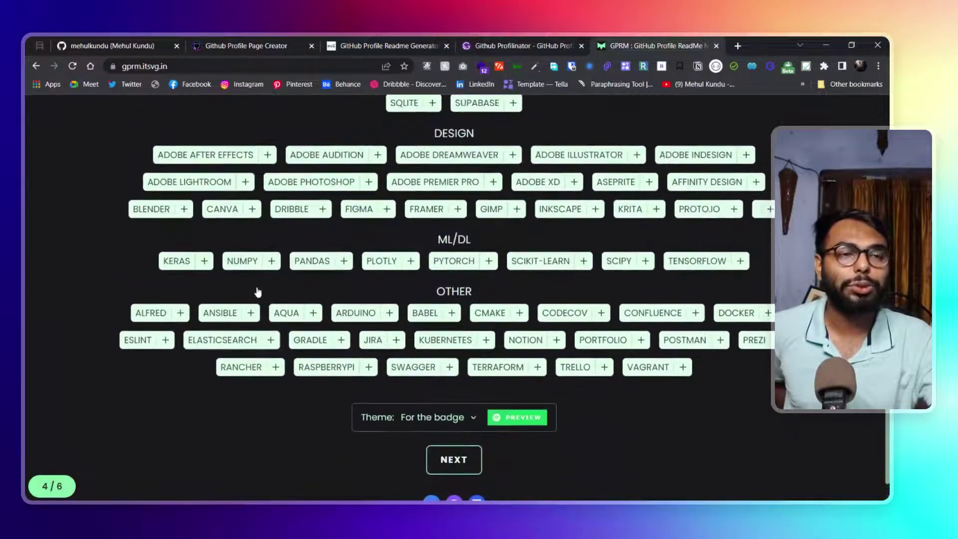
{"action": "scroll", "coordinate": [258, 295], "scroll_direction": "down", "scroll_amount": 5}
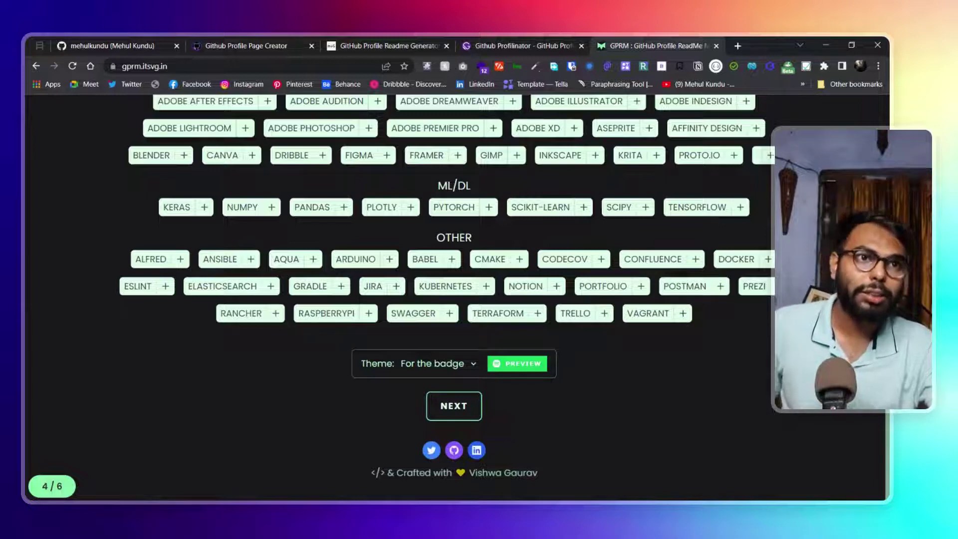
{"action": "key", "text": "Up"}
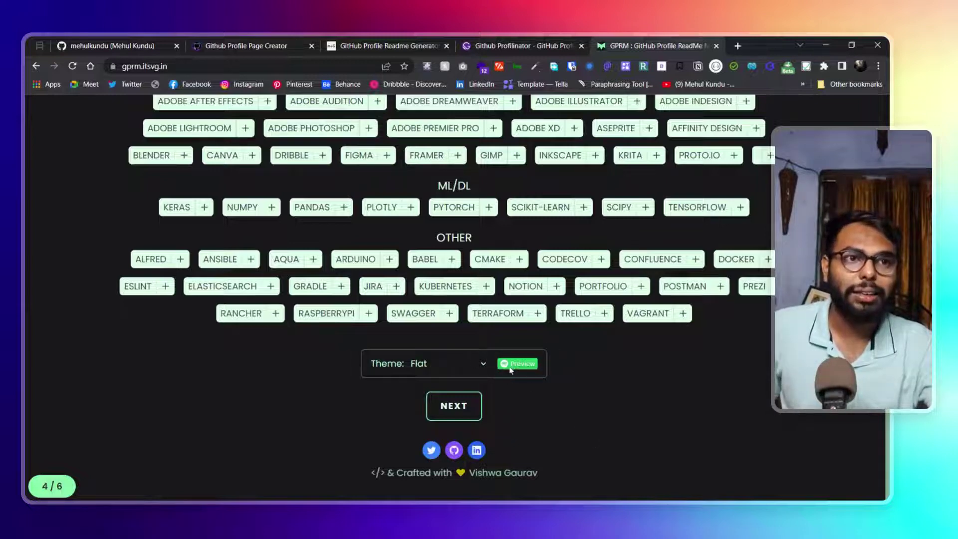
{"action": "key", "text": "Down"}
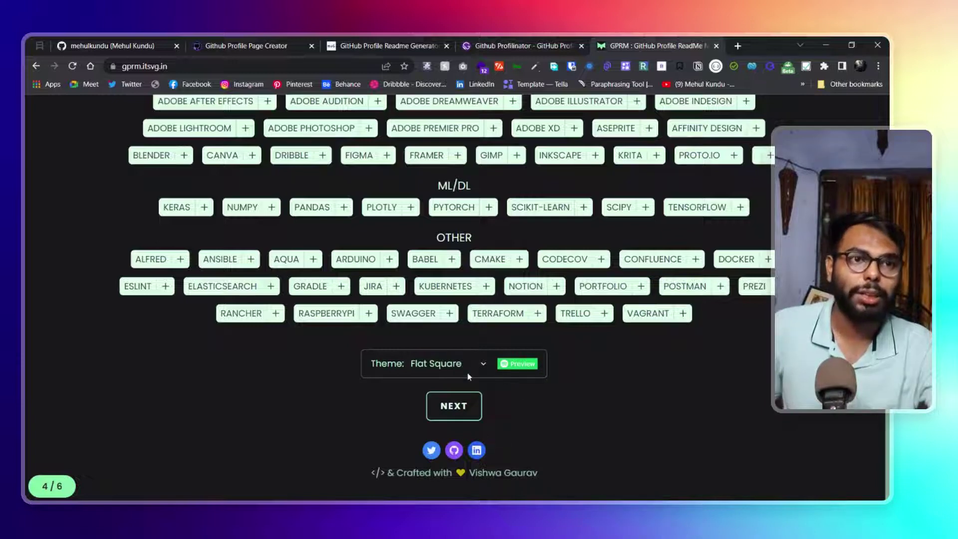
{"action": "key", "text": "Down"}
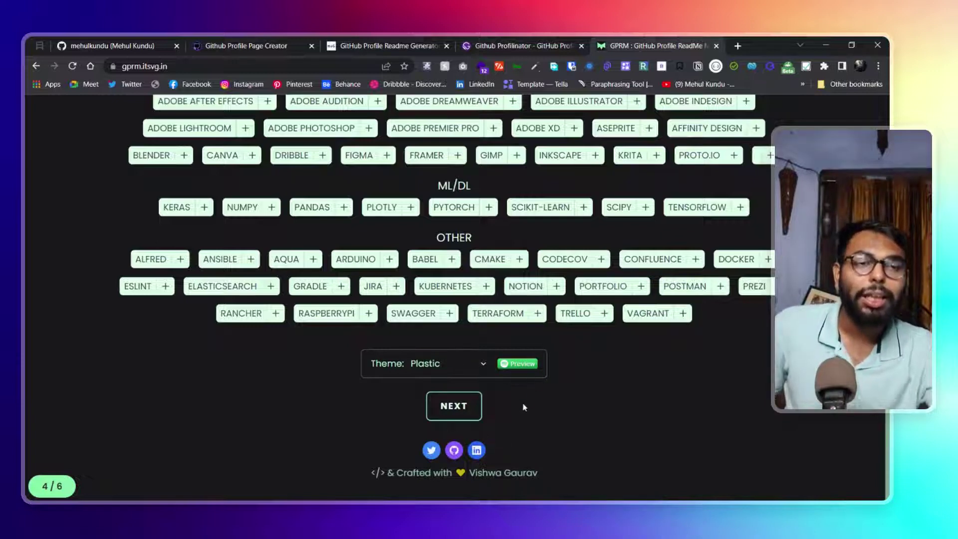
{"action": "key", "text": "Down"}
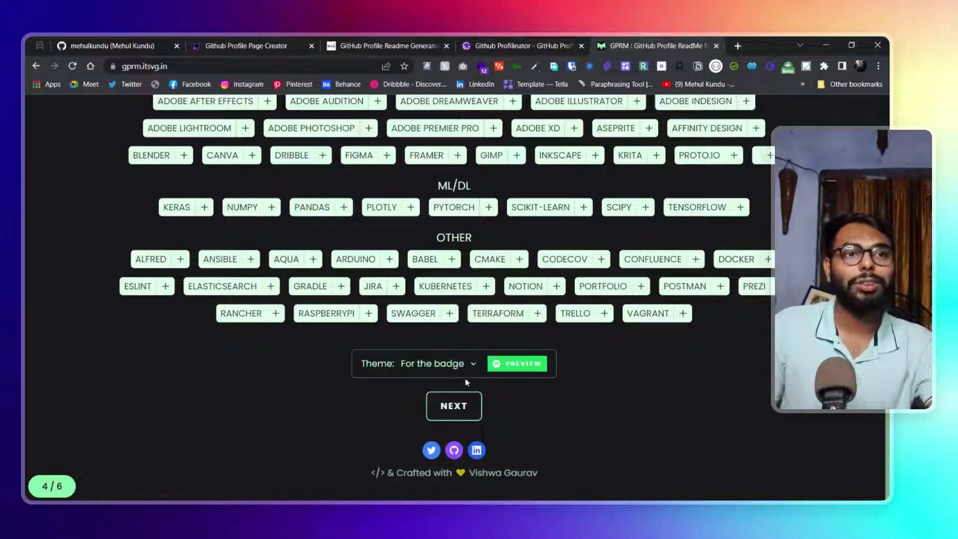
Go to the Donate step and skip it with all donation fields blank, reaching step 6 of 6
{"action": "left_click", "coordinate": [456, 406]}
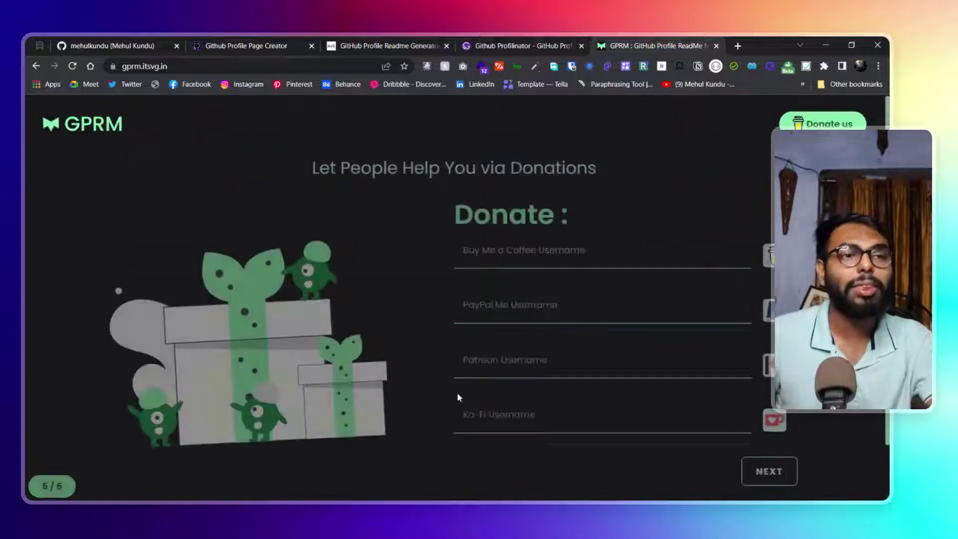
{"action": "scroll", "coordinate": [676, 387], "scroll_direction": "down", "scroll_amount": 2}
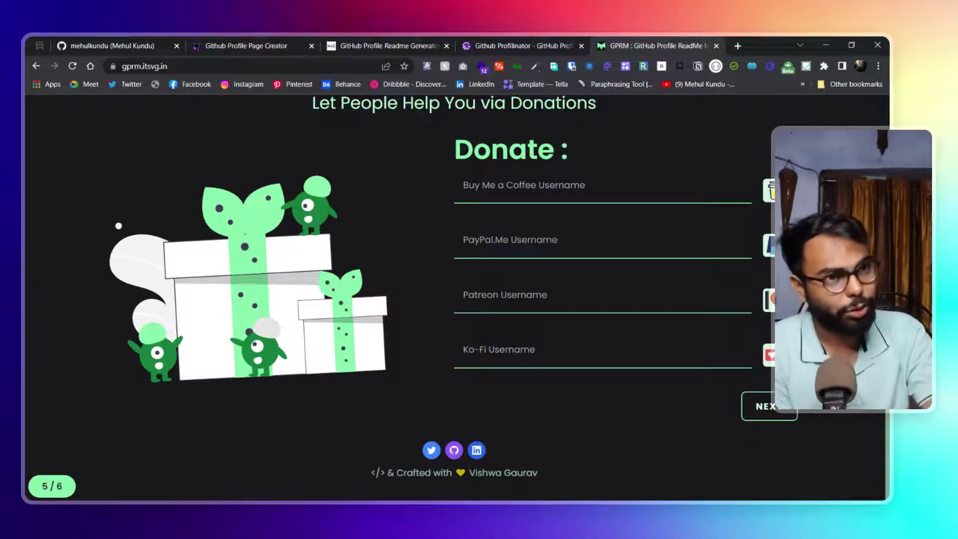
{"action": "left_click", "coordinate": [758, 413]}
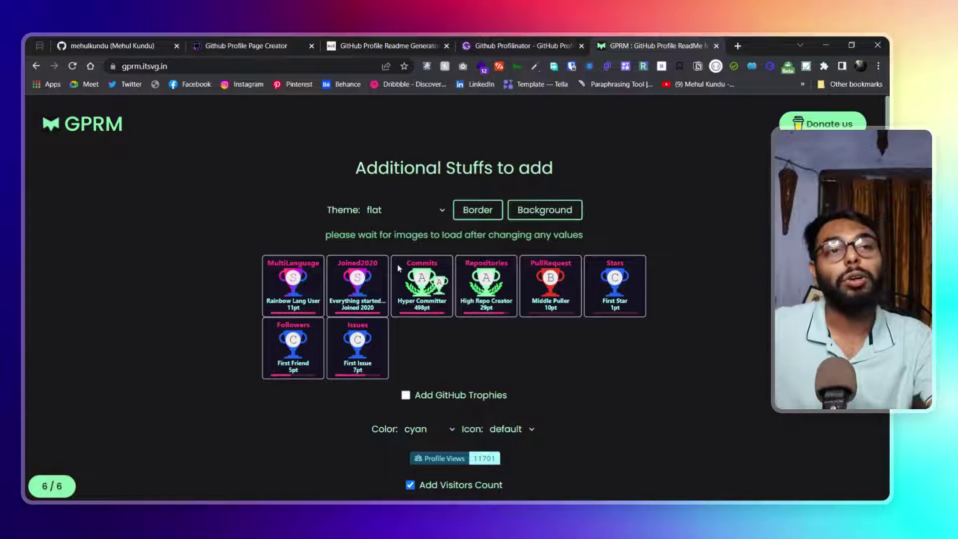
Toggle the trophy background, set the trophy theme to darkhub after buddhism, and tick Add GitHub Trophies
{"action": "scroll", "coordinate": [401, 269], "scroll_direction": "down", "scroll_amount": 1}
{"action": "scroll", "coordinate": [400, 265], "scroll_direction": "up", "scroll_amount": 1}
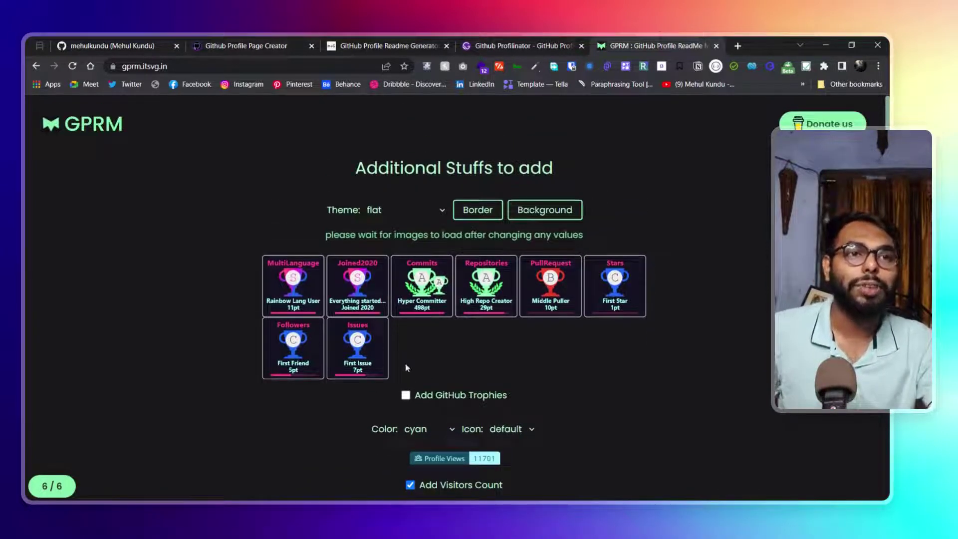
{"action": "left_click", "coordinate": [406, 395]}
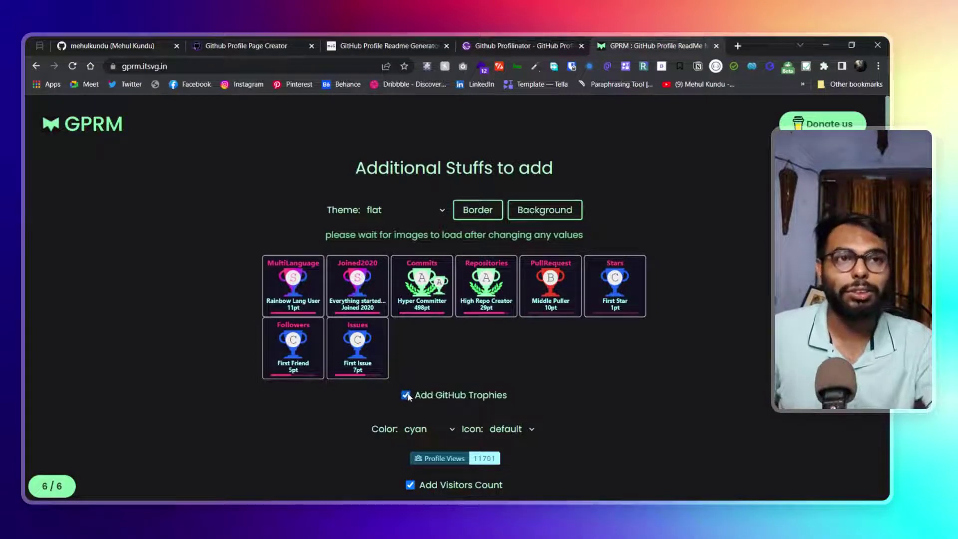
{"action": "left_click", "coordinate": [406, 395]}
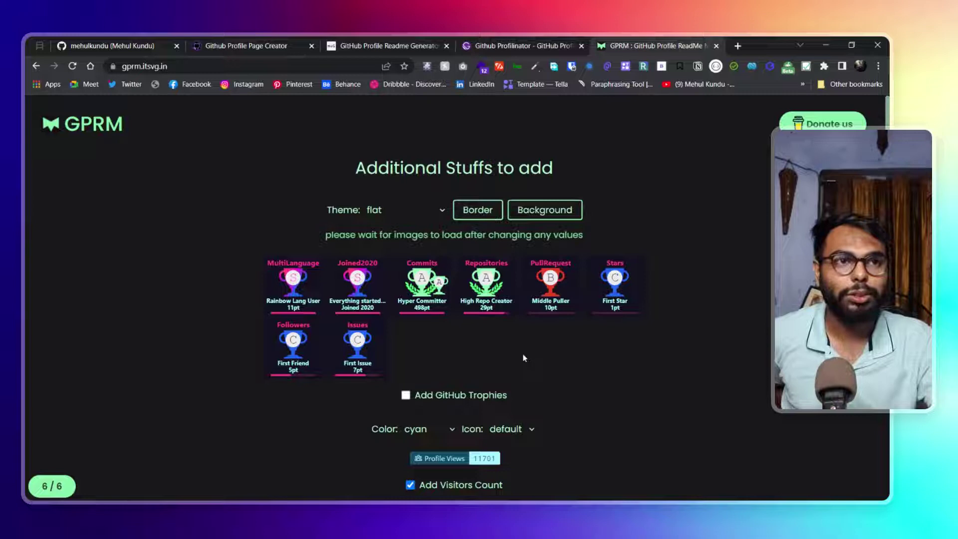
{"action": "left_click", "coordinate": [549, 210]}
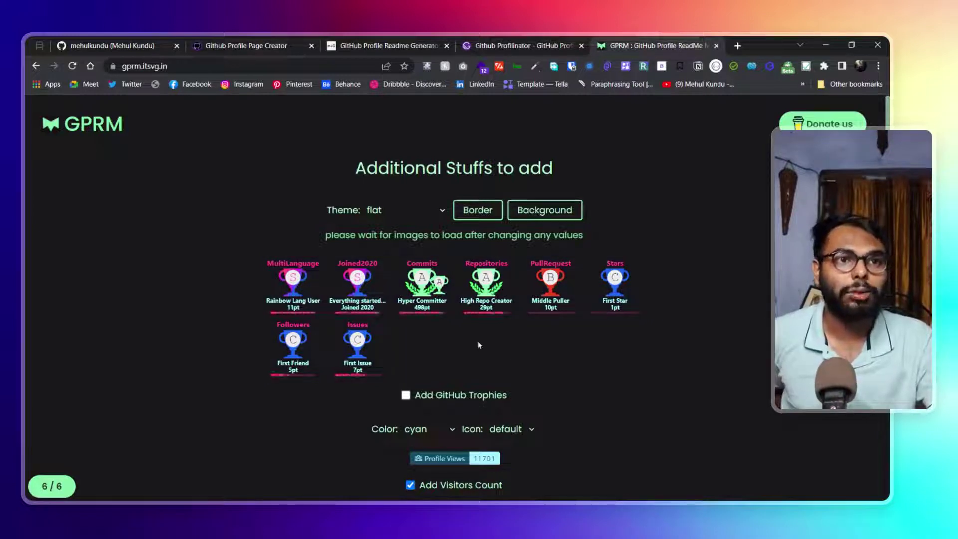
{"action": "left_click", "coordinate": [408, 223]}
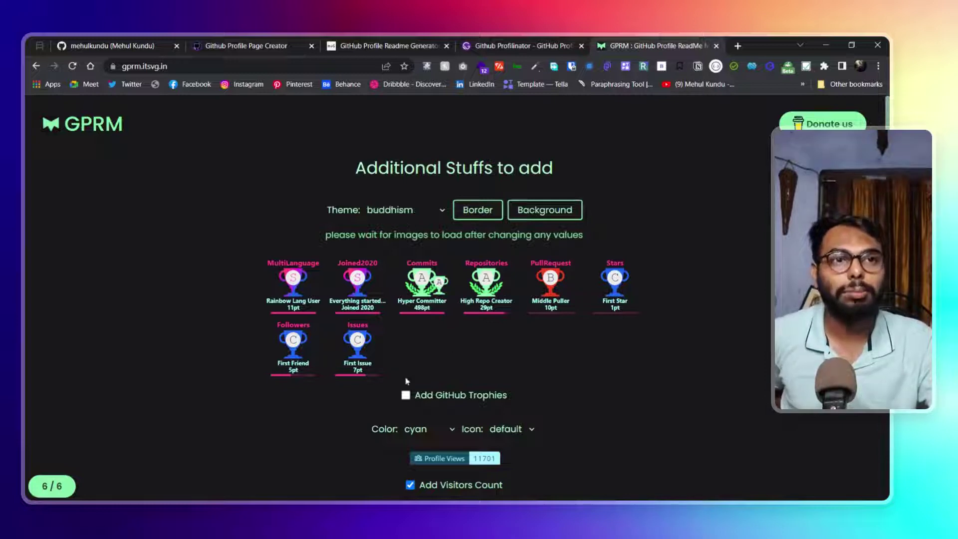
{"action": "left_click", "coordinate": [424, 216]}
{"action": "left_click", "coordinate": [403, 350]}
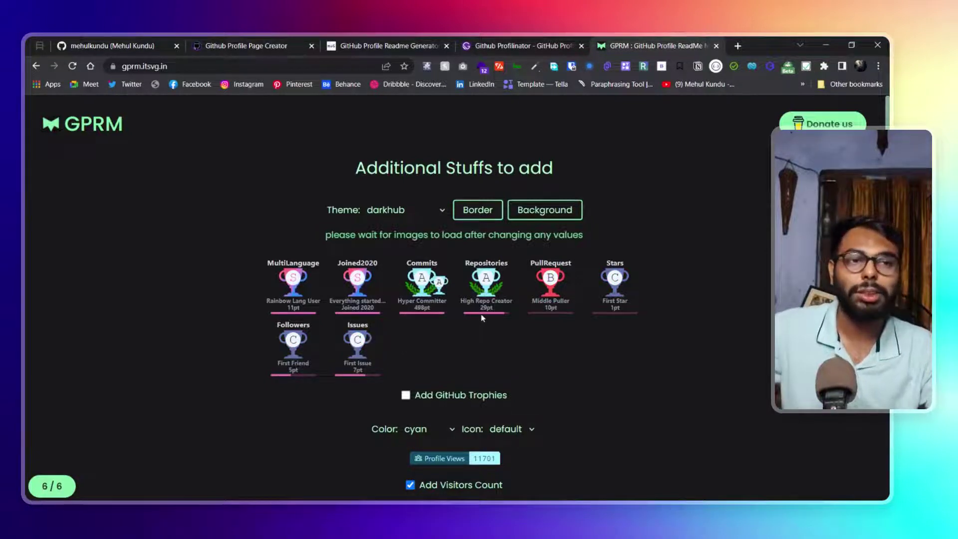
{"action": "scroll", "coordinate": [483, 318], "scroll_direction": "down", "scroll_amount": 3}
{"action": "left_click", "coordinate": [405, 225]}
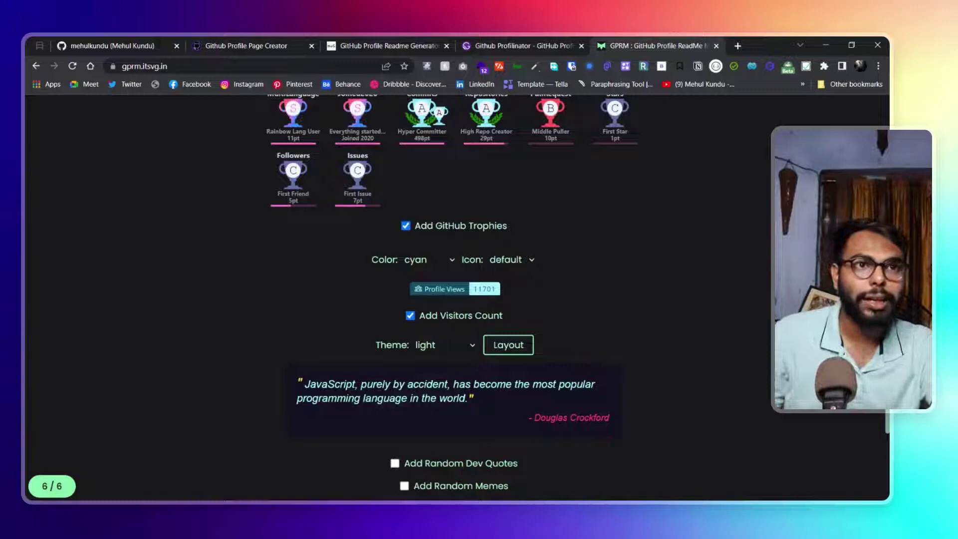
Set the visitor badge colour to rose and try the eye and code icons
{"action": "scroll", "coordinate": [429, 235], "scroll_direction": "down", "scroll_amount": 1}
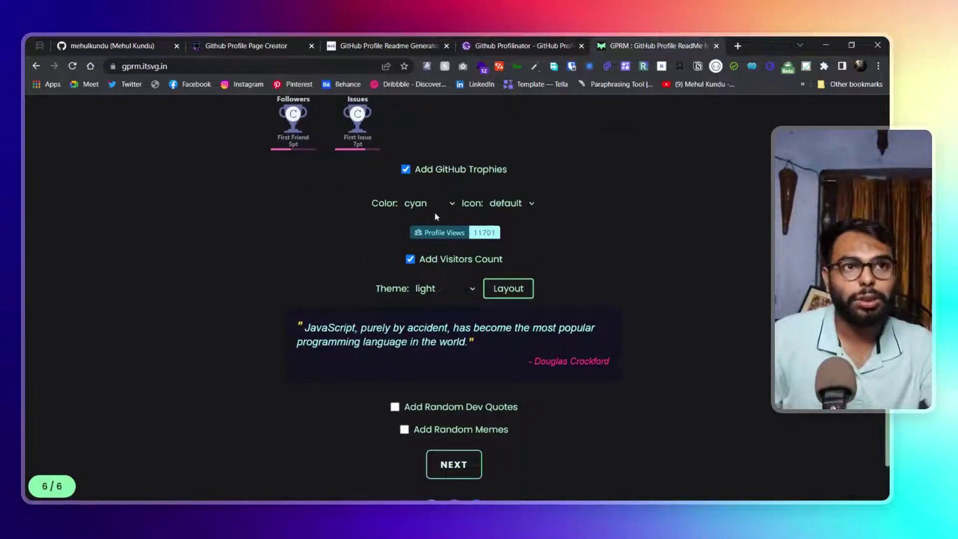
{"action": "left_click", "coordinate": [428, 299]}
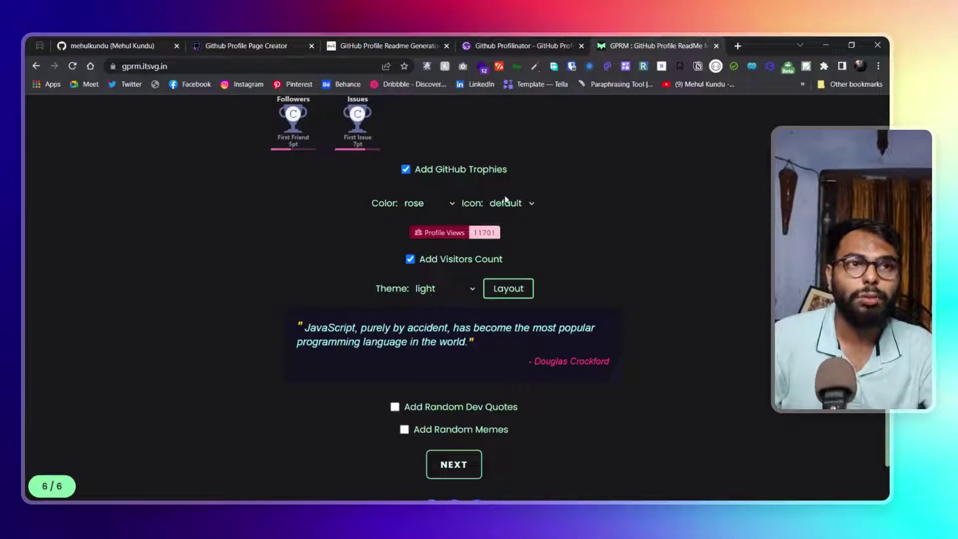
{"action": "left_click", "coordinate": [510, 288]}
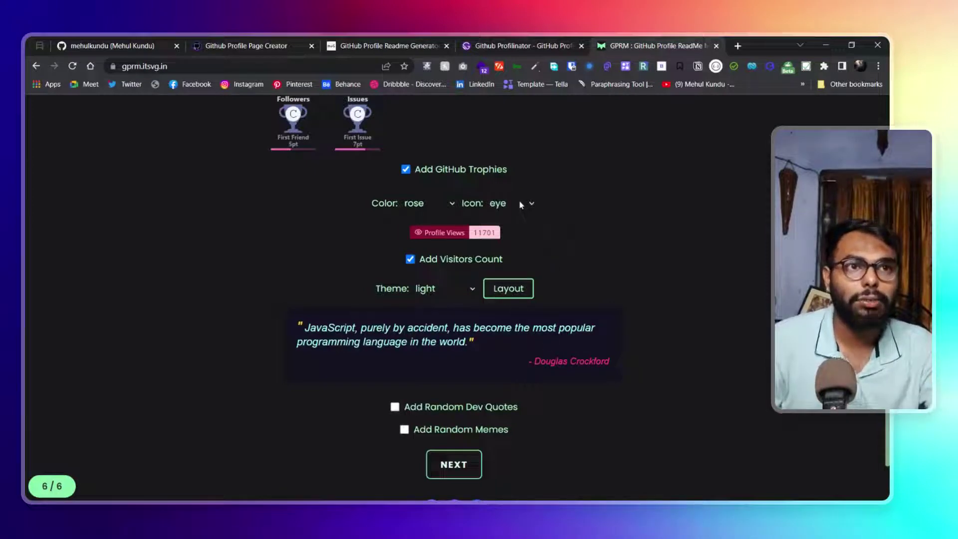
{"action": "key", "text": "Down"}
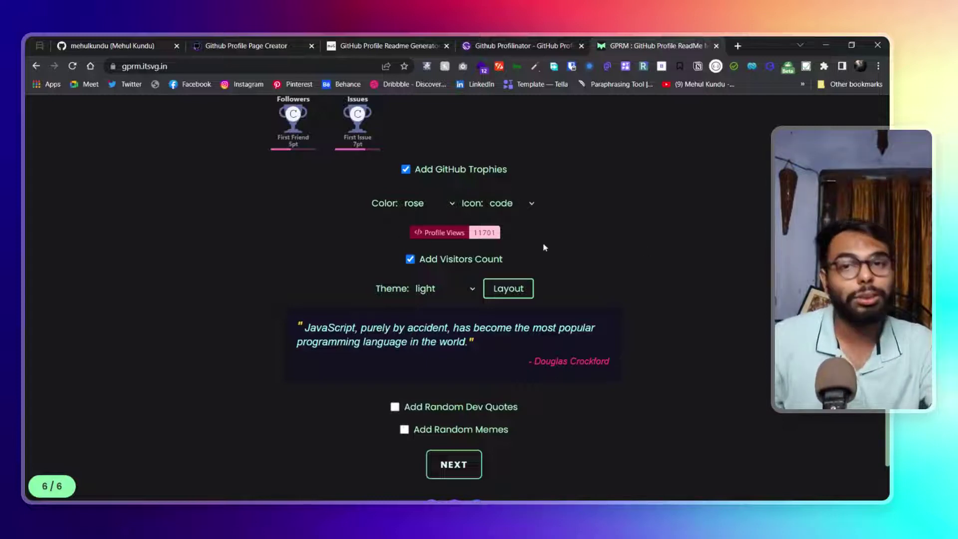
{"action": "scroll", "coordinate": [406, 250], "scroll_direction": "up", "scroll_amount": 7, "text": "ctrl"}
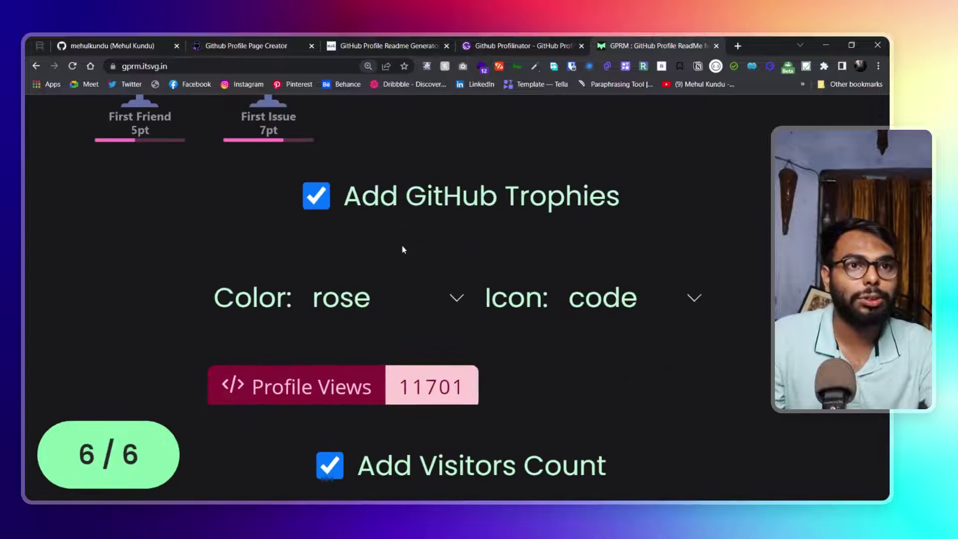
{"action": "scroll", "coordinate": [404, 250], "scroll_direction": "down", "scroll_amount": 1, "text": "ctrl"}
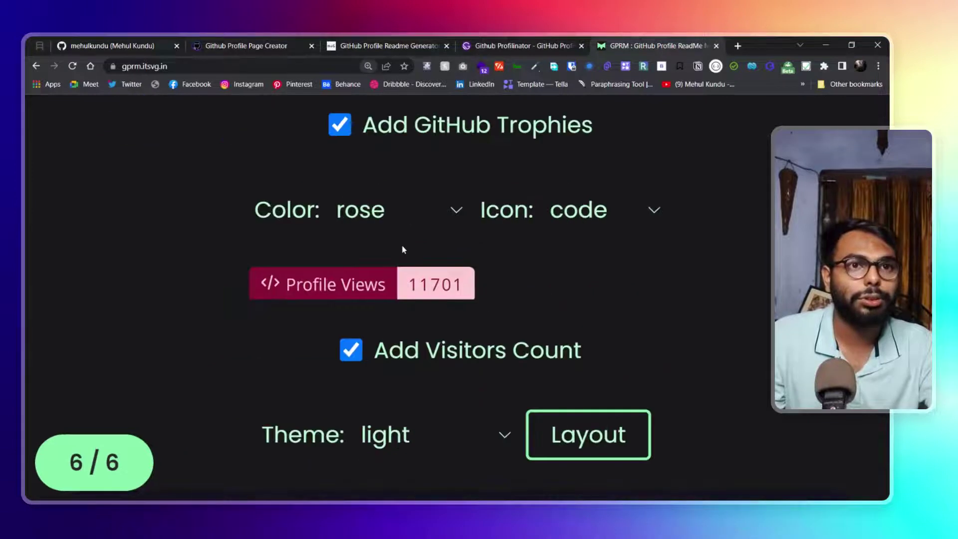
Try the bar and default people icons, then settle on the cursor icon
{"action": "left_click", "coordinate": [550, 233]}
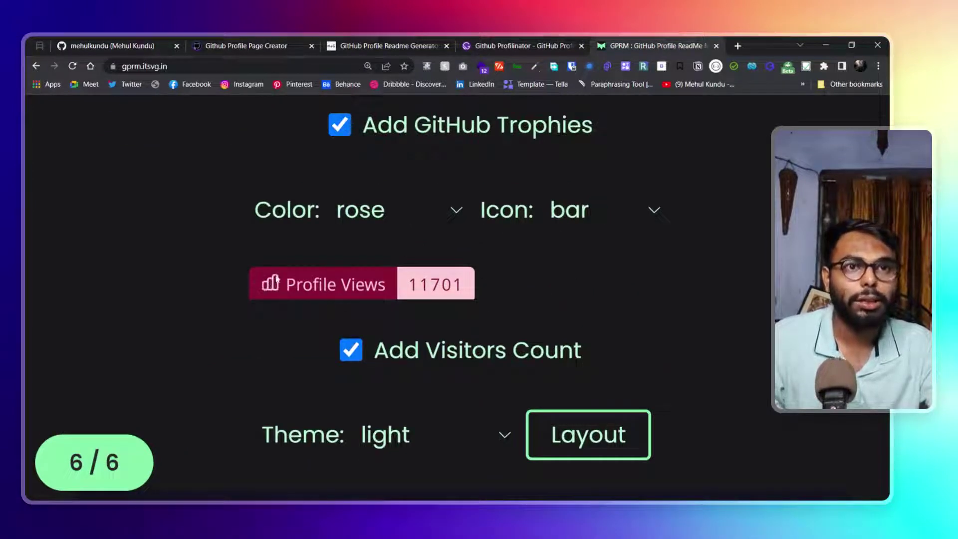
{"action": "left_click", "coordinate": [605, 214]}
{"action": "left_click", "coordinate": [582, 256]}
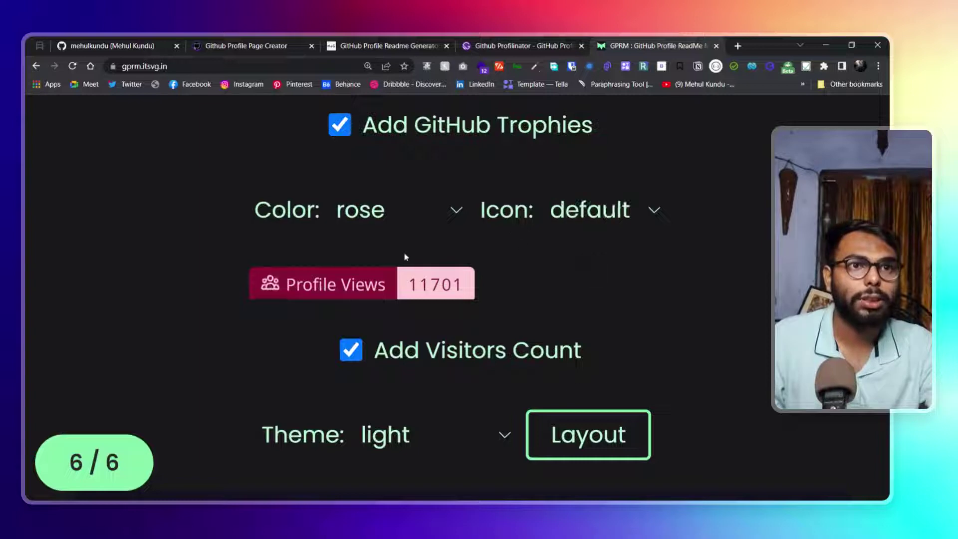
{"action": "left_click", "coordinate": [613, 235]}
{"action": "left_click", "coordinate": [584, 360]}
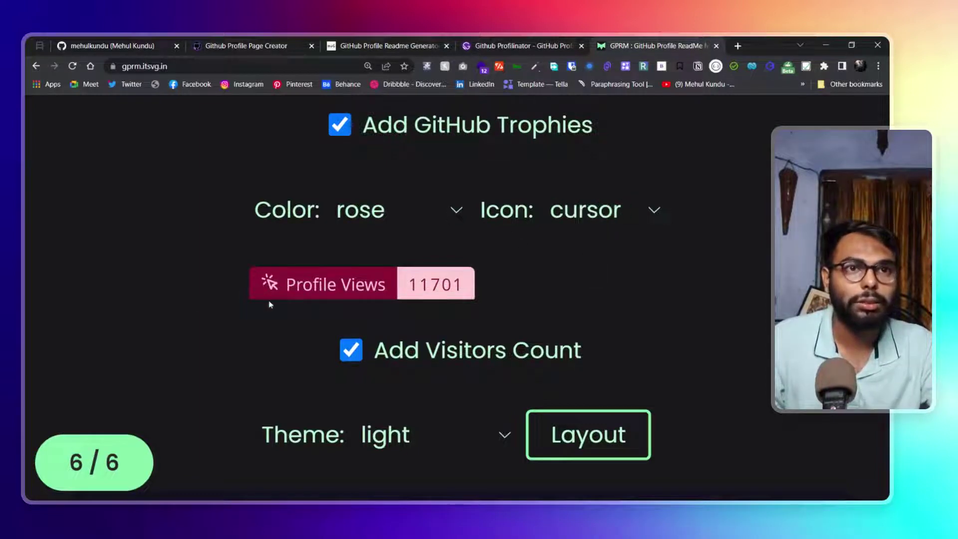
{"action": "key", "text": "ctrl+minus"}
{"action": "key", "text": "ctrl+minus"}
{"action": "key", "text": "ctrl+minus"}
{"action": "key", "text": "ctrl+minus"}
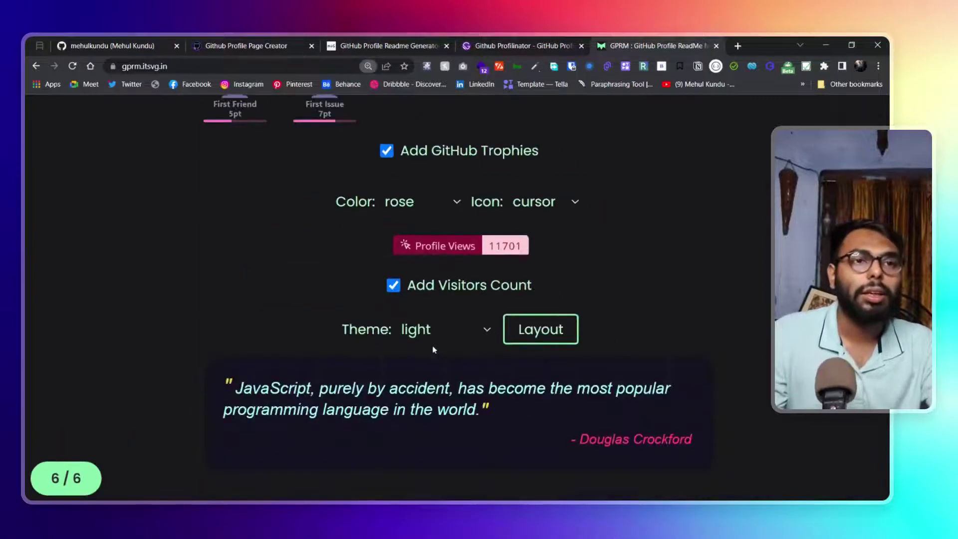
Zoom out and enable Add Random Dev Quotes and Add Random Memes
{"action": "key", "text": "ctrl+minus"}
{"action": "scroll", "coordinate": [660, 359], "scroll_direction": "down", "scroll_amount": 5}
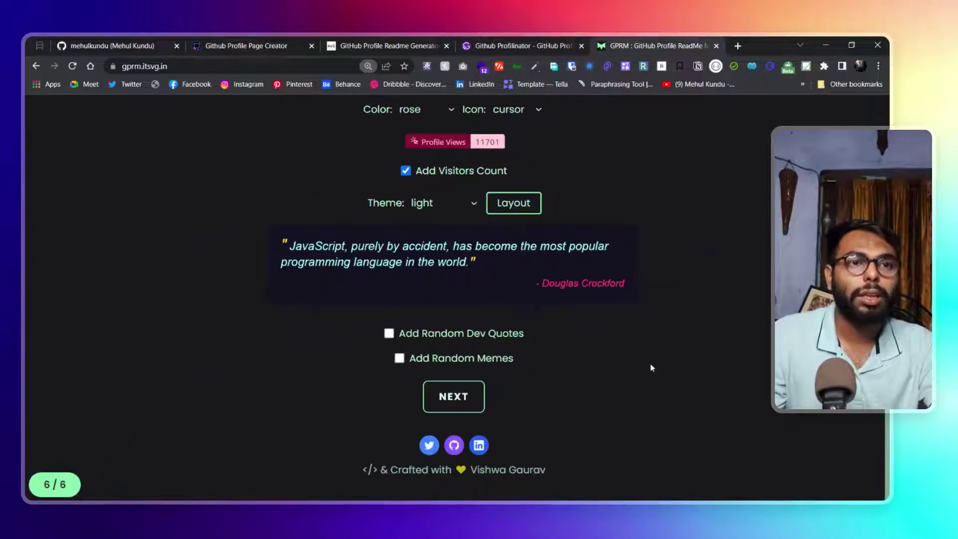
{"action": "scroll", "coordinate": [648, 367], "scroll_direction": "up", "scroll_amount": 1}
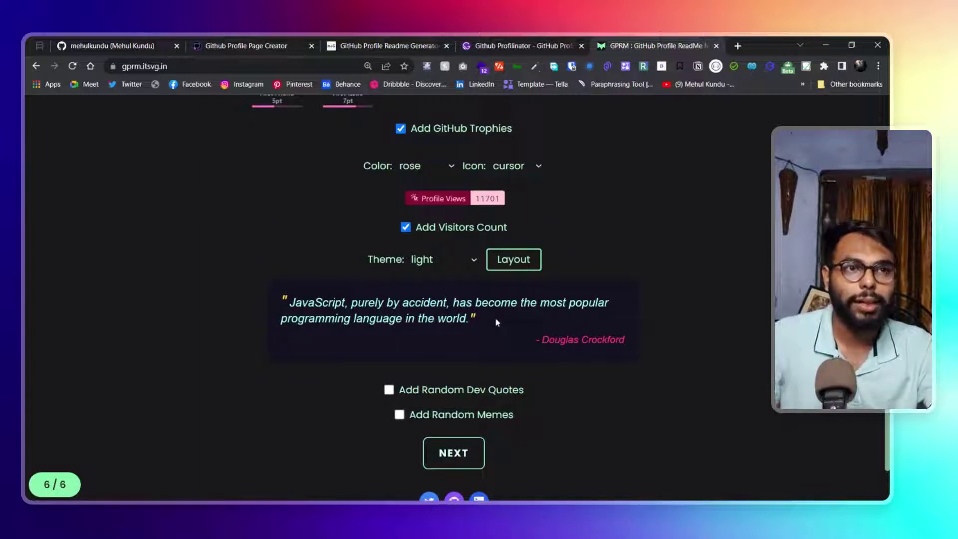
{"action": "left_click", "coordinate": [389, 390]}
{"action": "scroll", "coordinate": [437, 424], "scroll_direction": "down", "scroll_amount": 1}
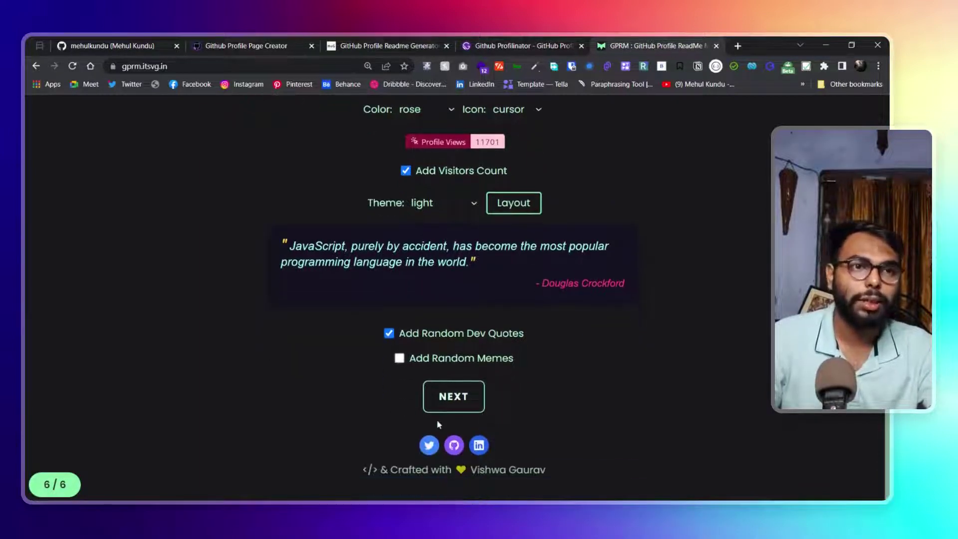
{"action": "left_click", "coordinate": [400, 358]}
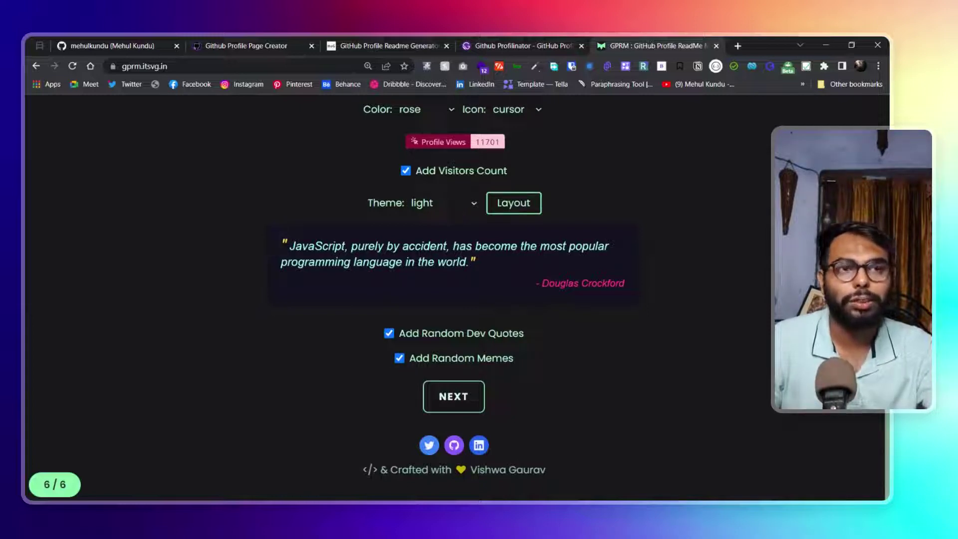
Give the quote card the dark theme and vertical layout, then generate the profile README
{"action": "key", "text": "Down"}
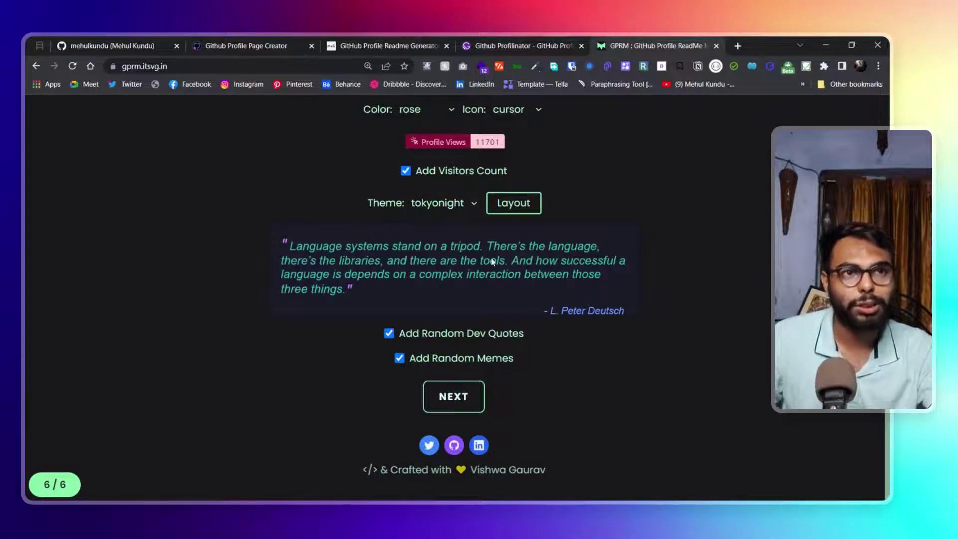
{"action": "key", "text": "Down"}
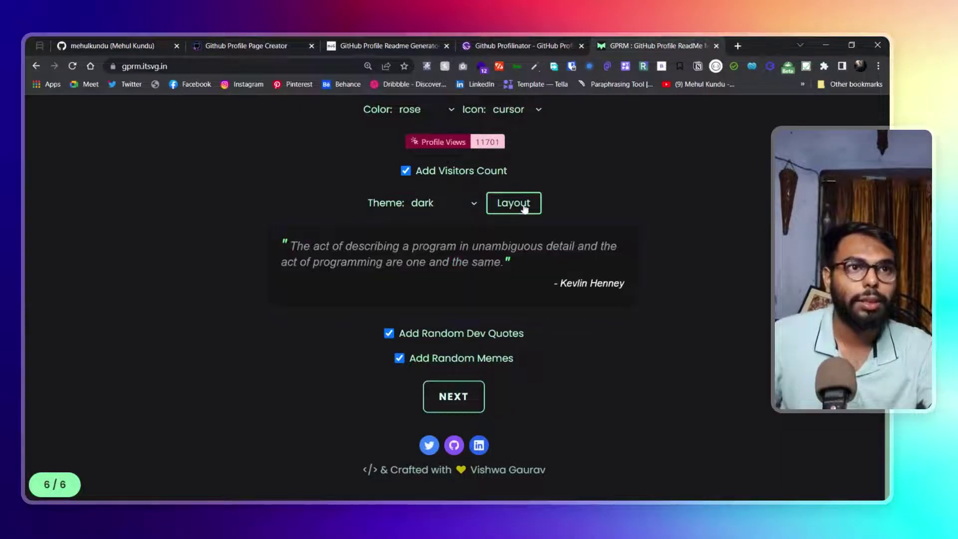
{"action": "left_click", "coordinate": [524, 207]}
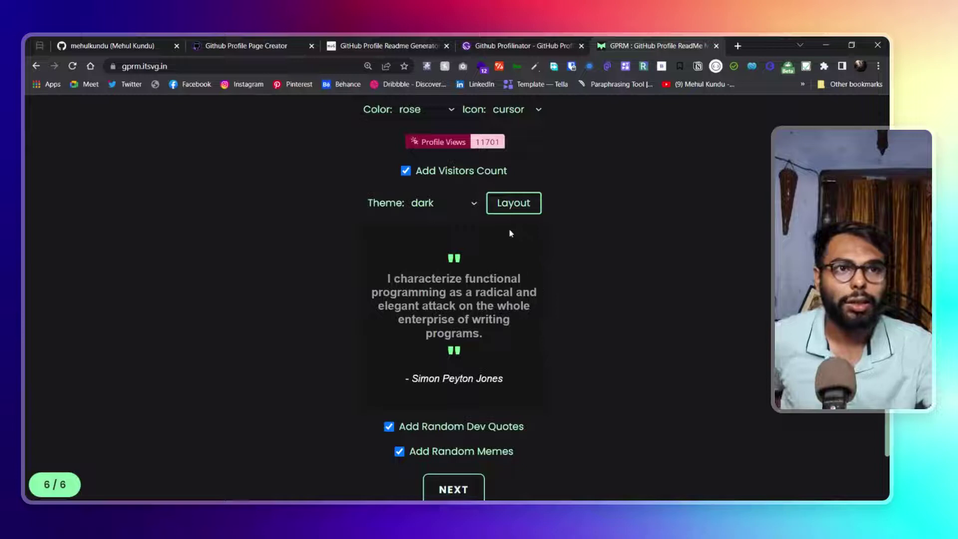
{"action": "left_click", "coordinate": [519, 205]}
{"action": "left_click", "coordinate": [507, 205]}
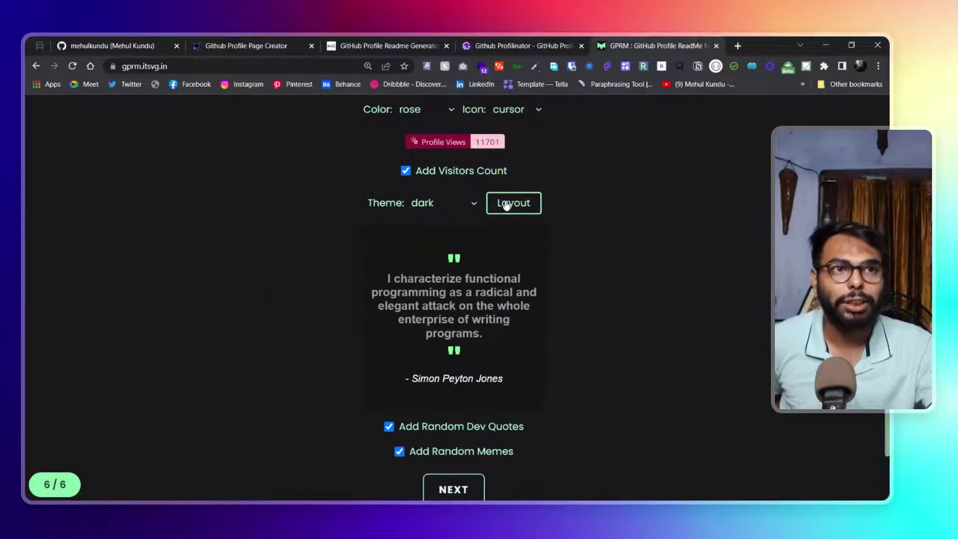
{"action": "left_click", "coordinate": [441, 205]}
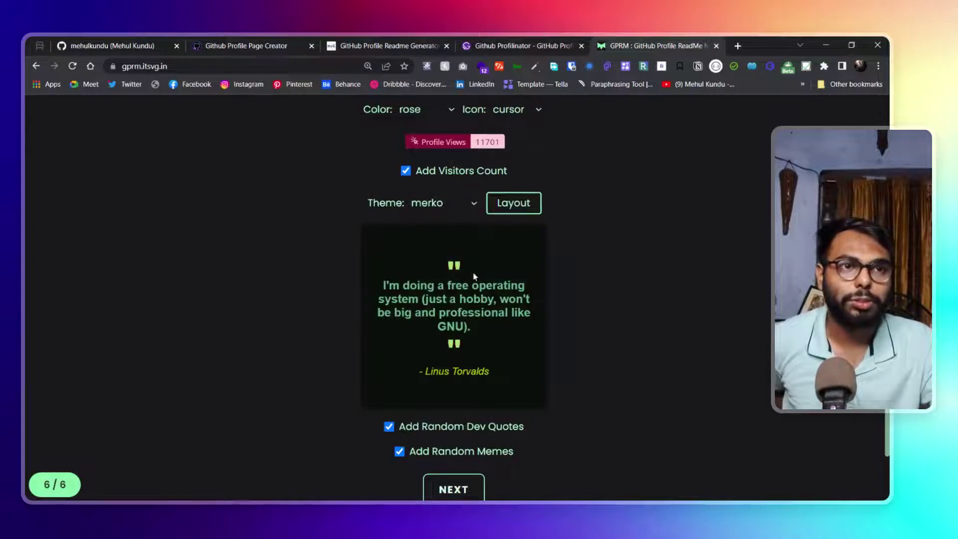
{"action": "left_click", "coordinate": [467, 207]}
{"action": "scroll", "coordinate": [618, 317], "scroll_direction": "down", "scroll_amount": 2}
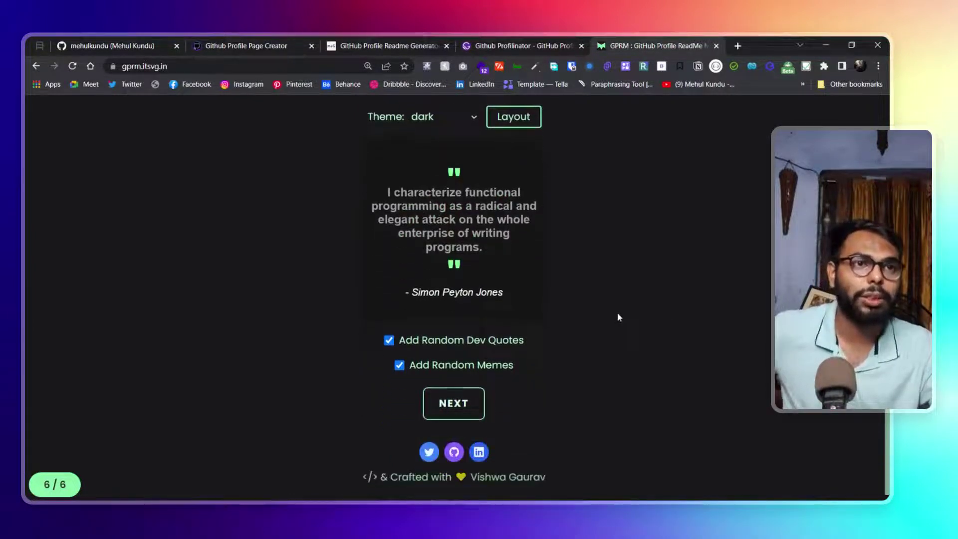
{"action": "left_click", "coordinate": [474, 392]}
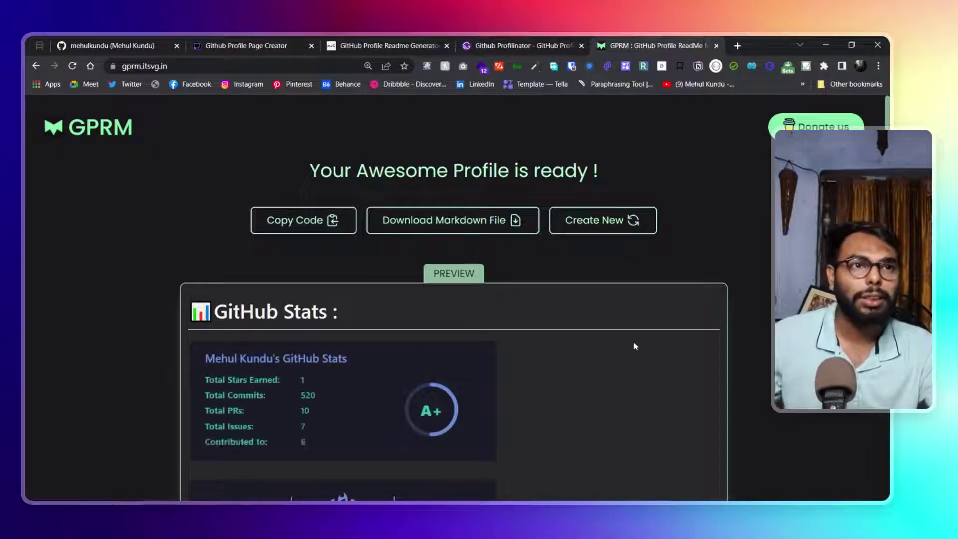
{"action": "key", "text": "ctrl+minus"}
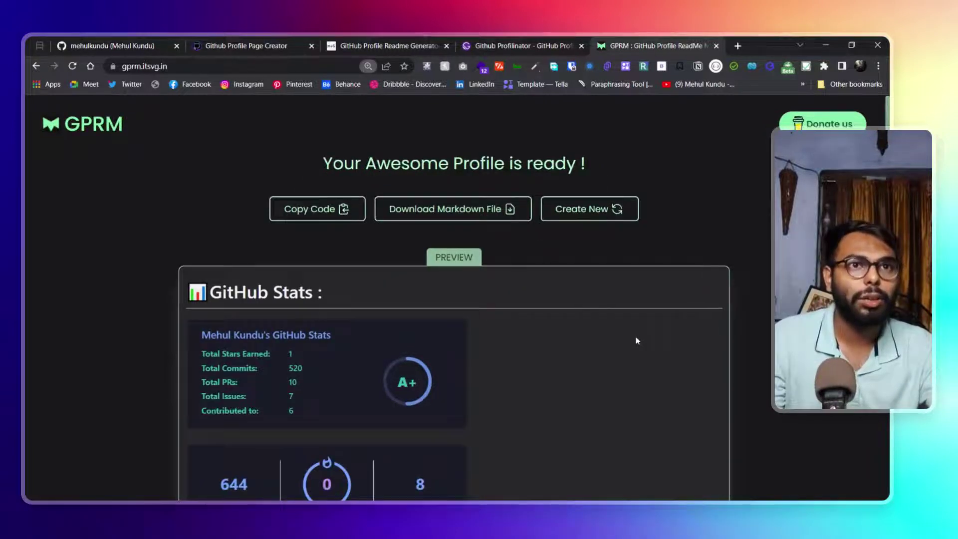
{"action": "scroll", "coordinate": [636, 340], "scroll_direction": "down", "scroll_amount": 12}
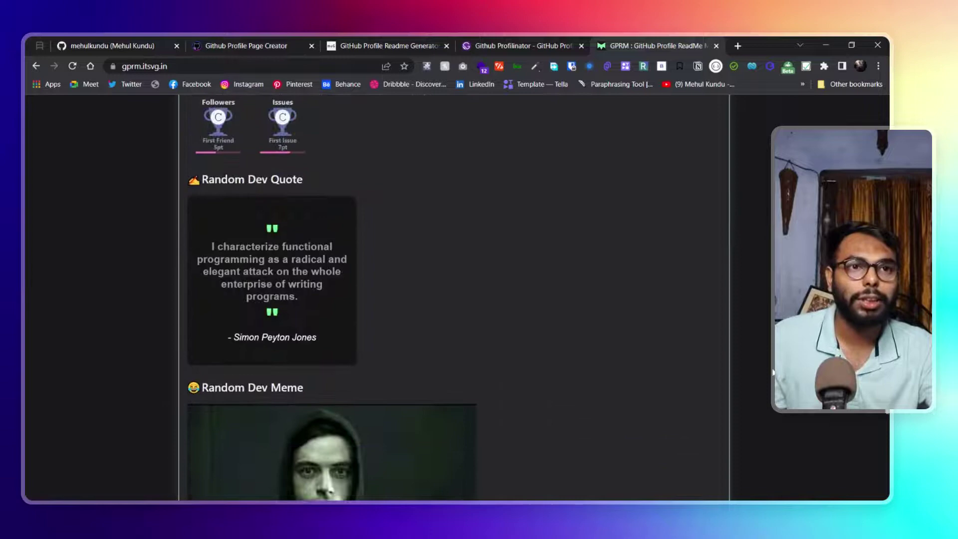
{"action": "scroll", "coordinate": [748, 375], "scroll_direction": "down", "scroll_amount": 5}
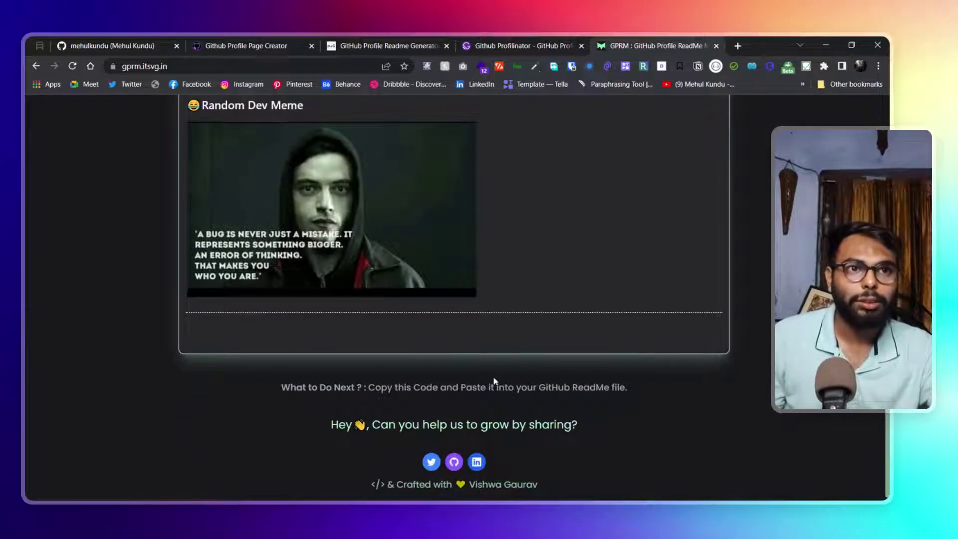
{"action": "scroll", "coordinate": [550, 423], "scroll_direction": "up", "scroll_amount": 15}
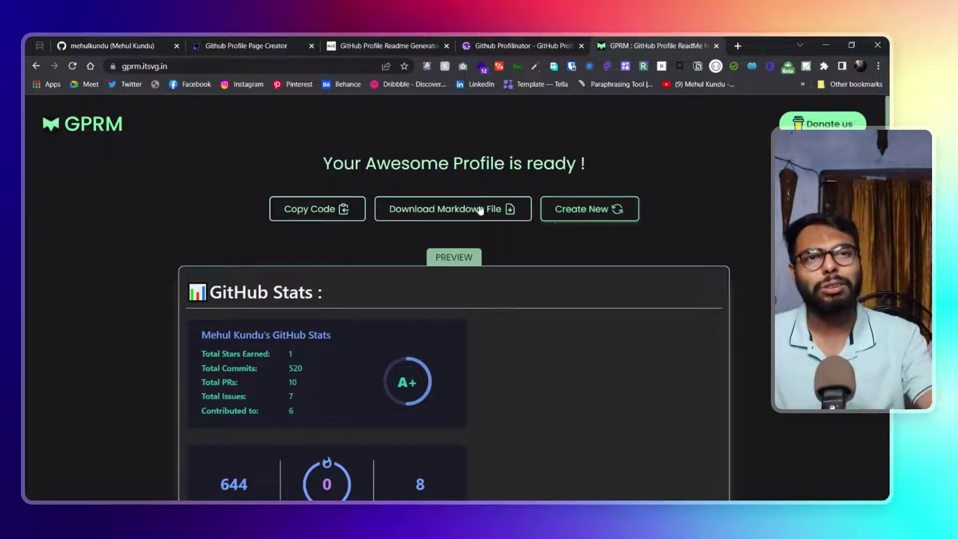
Navigate back, then forward again to reload GPRM's start page at gprm.itsvg.in
{"action": "left_click", "coordinate": [33, 66]}
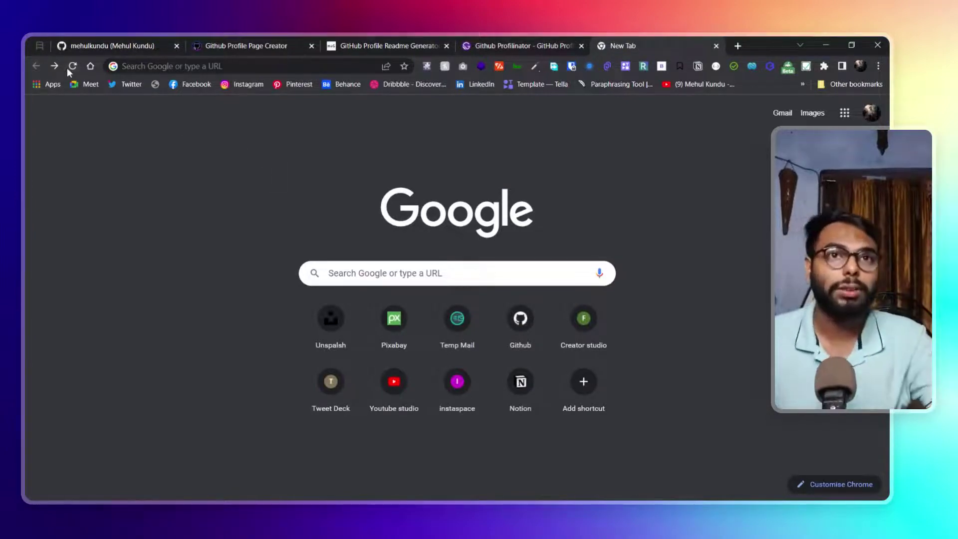
{"action": "left_click", "coordinate": [54, 66]}
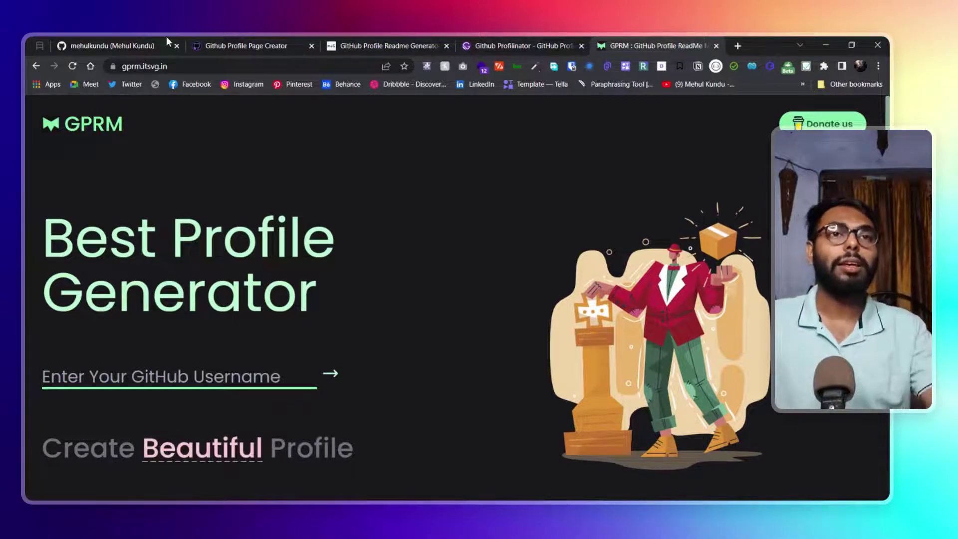
{"action": "left_click", "coordinate": [288, 38]}
{"action": "left_click", "coordinate": [400, 40]}
{"action": "left_click", "coordinate": [505, 40]}
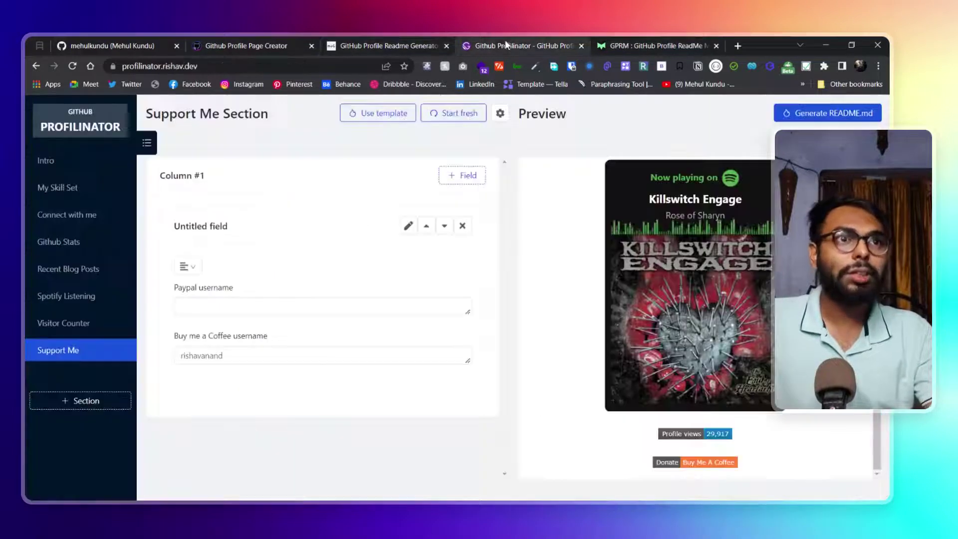
{"action": "left_click", "coordinate": [649, 43]}
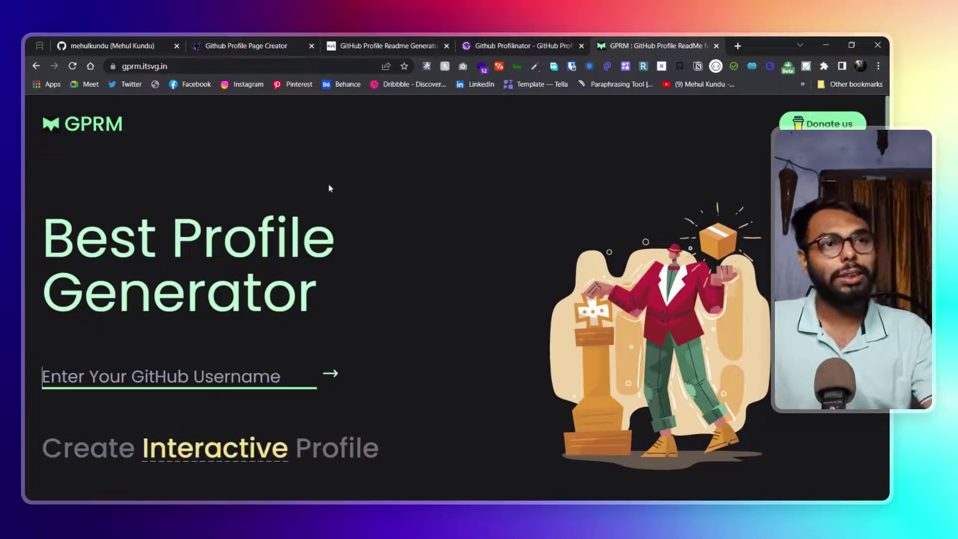